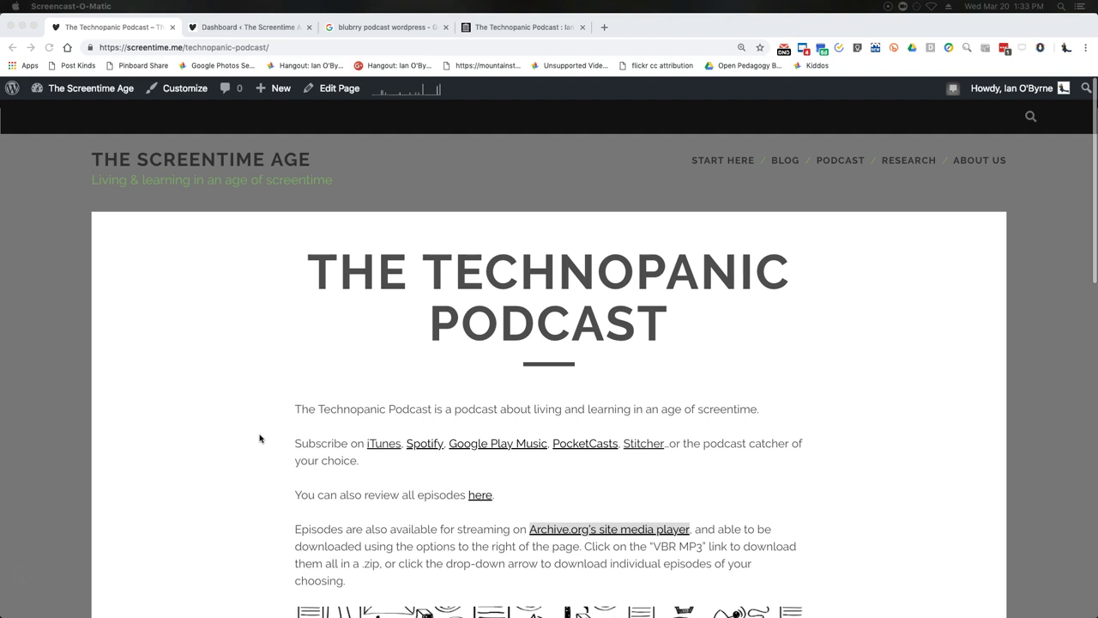
- Bring up the Technopanic Podcast item page on the Internet Archive
click(260, 439)
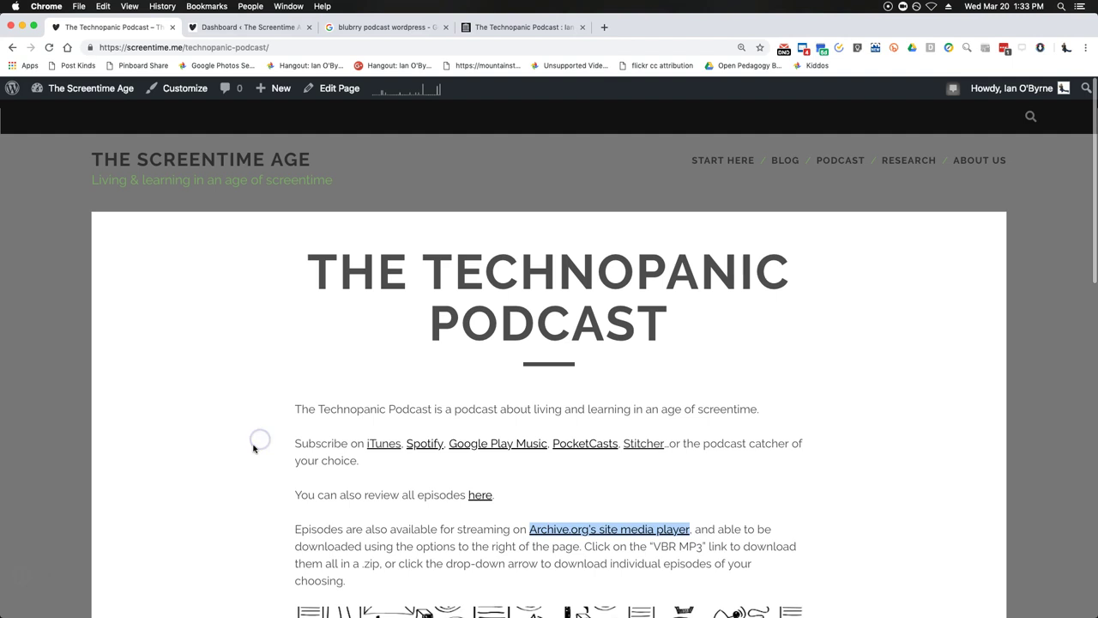
click(302, 435)
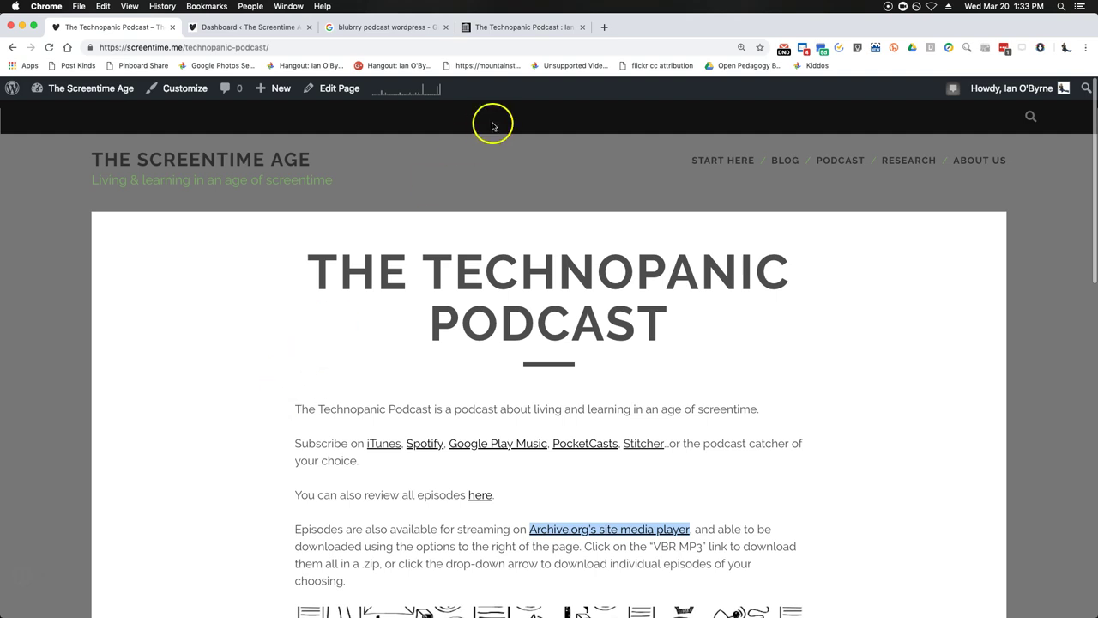
click(518, 28)
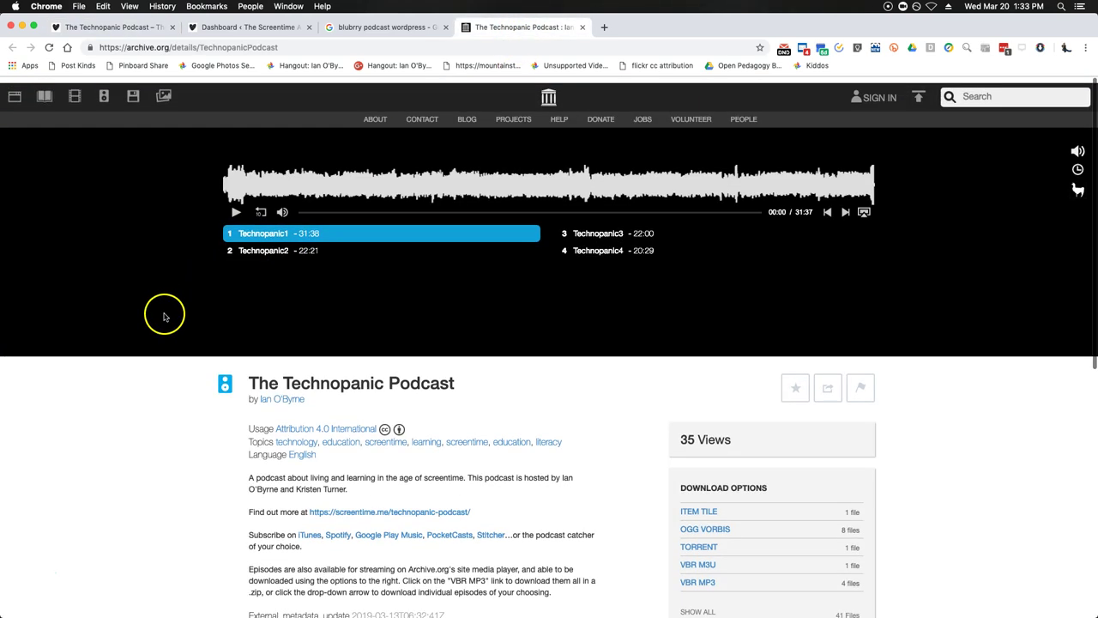
- Search the web for "internet archive" in a new tab and open the archive.org home page
click(604, 27)
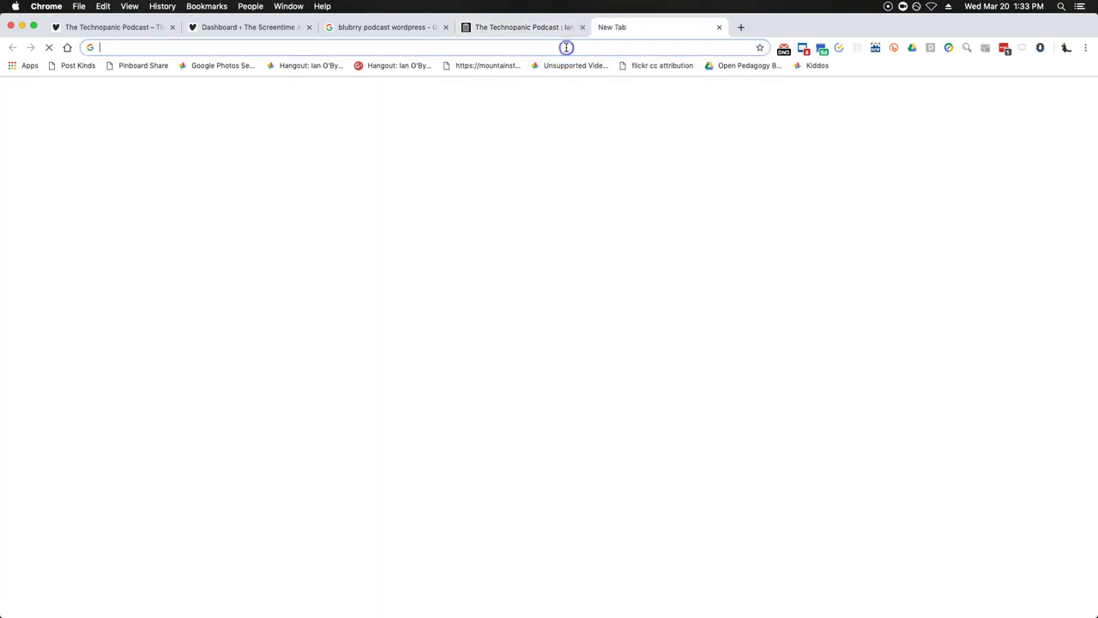
text(inter)
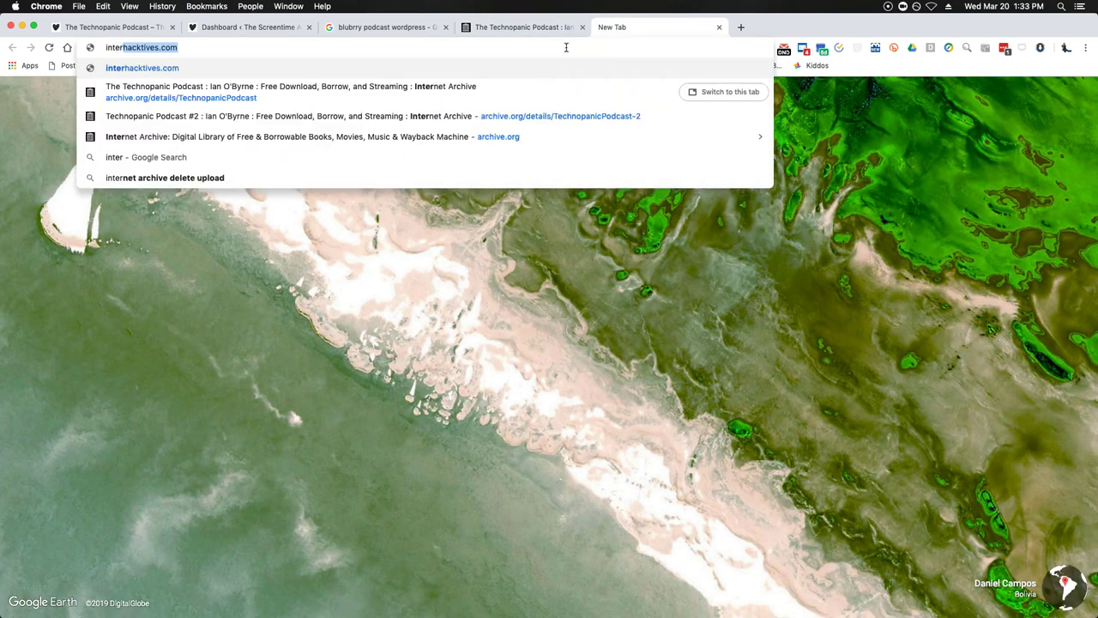
key(Down)
key(Down)
key(Down)
key(Down)
key(Down)
key(BackSpace)
key(BackSpace)
key(BackSpace)
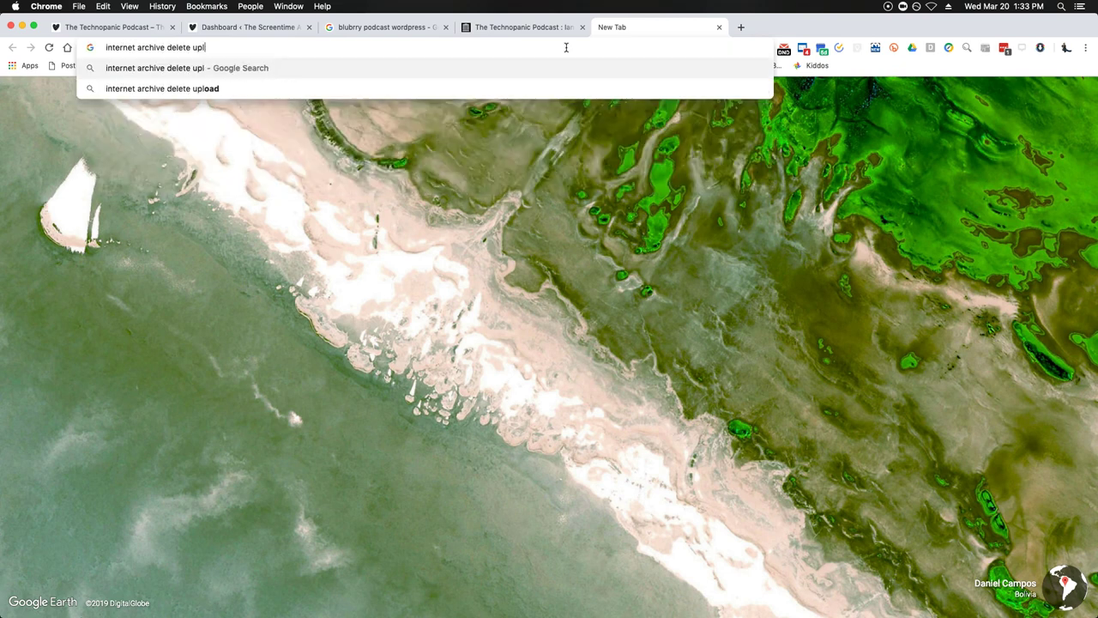
key(BackSpace)
key(BackSpace)
key(BackSpace)
key(BackSpace)
key(BackSpace)
key(BackSpace)
key(BackSpace)
key(BackSpace)
key(BackSpace)
key(BackSpace)
key(BackSpace)
key(Return)
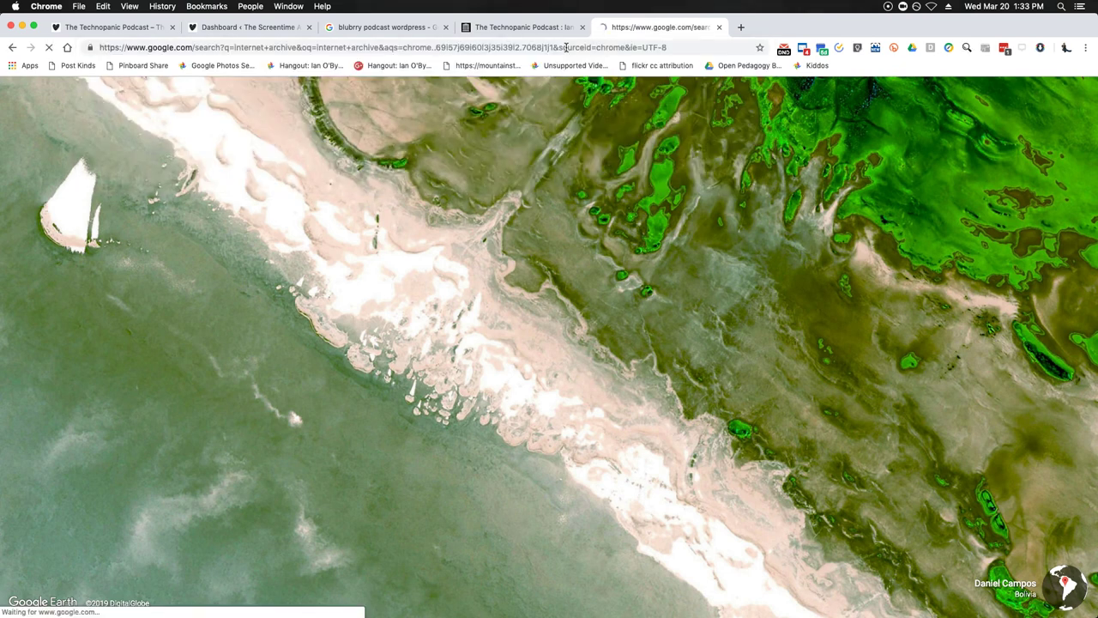
click(190, 198)
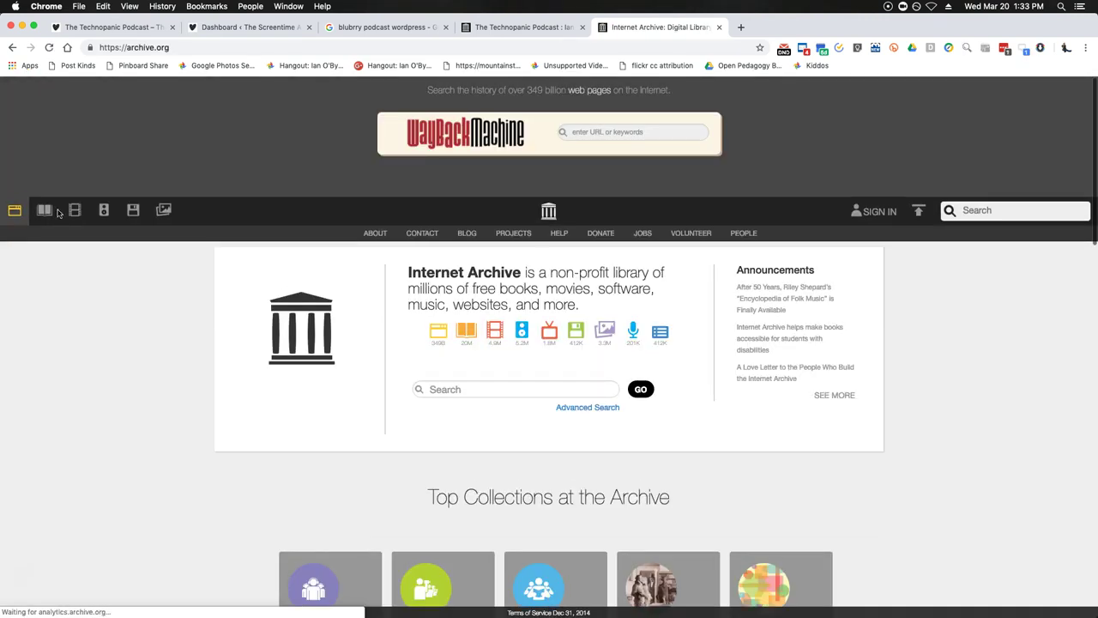
- Log in to the Internet Archive with the account's e-mail and password, and dismiss the offer to save the password
click(879, 211)
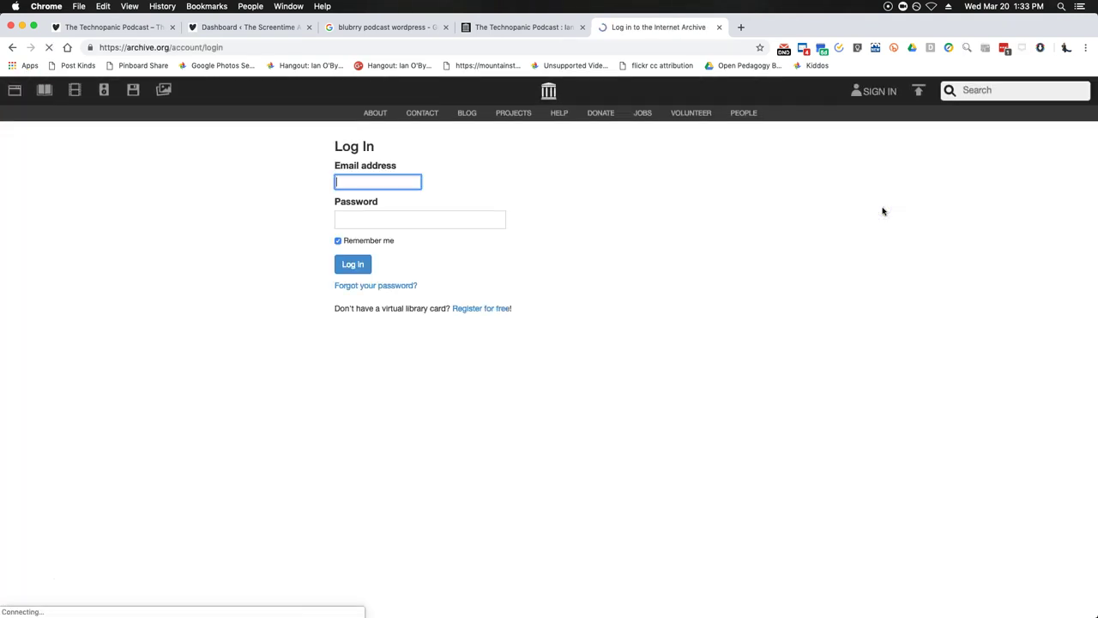
click(382, 239)
click(351, 264)
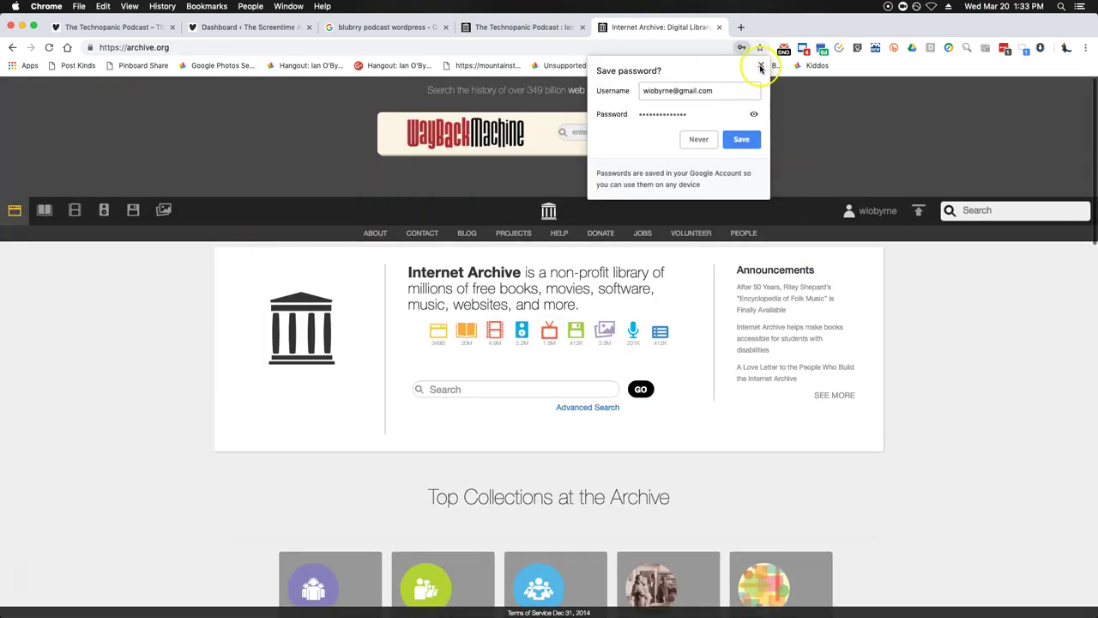
click(760, 68)
- Go to the signed-in account's page for sharing and uploading files to the Internet Archive
click(876, 208)
click(871, 151)
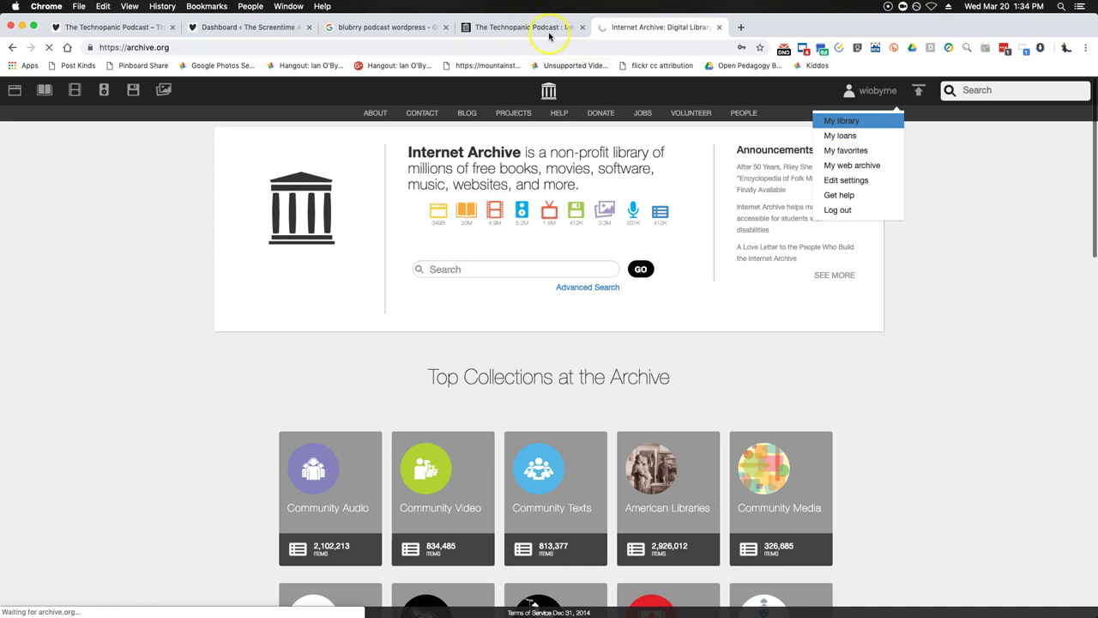
click(920, 94)
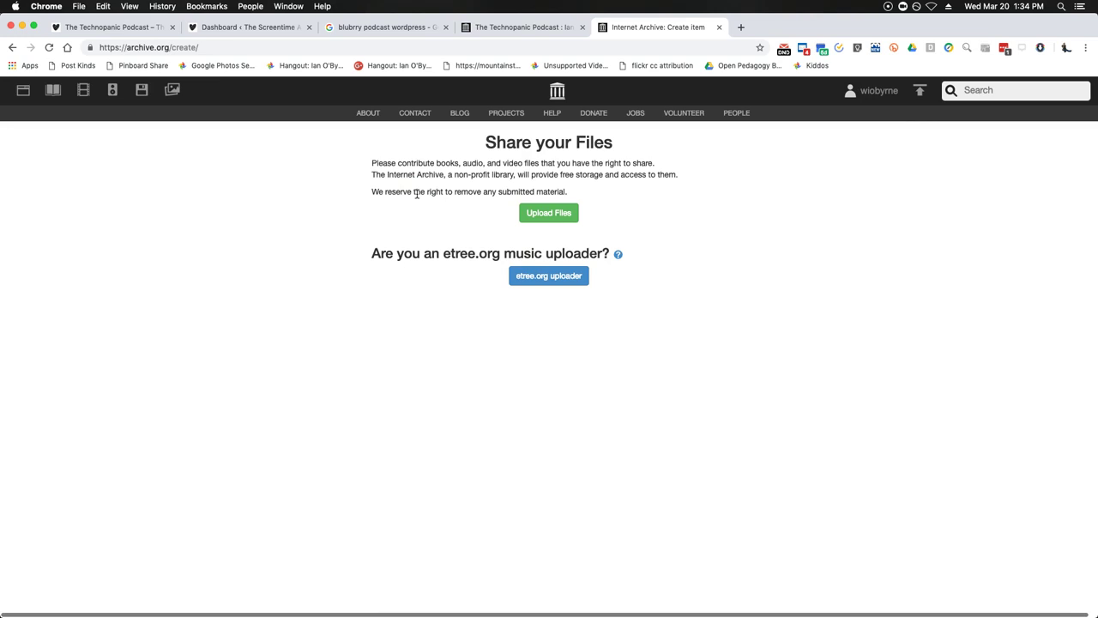
click(429, 197)
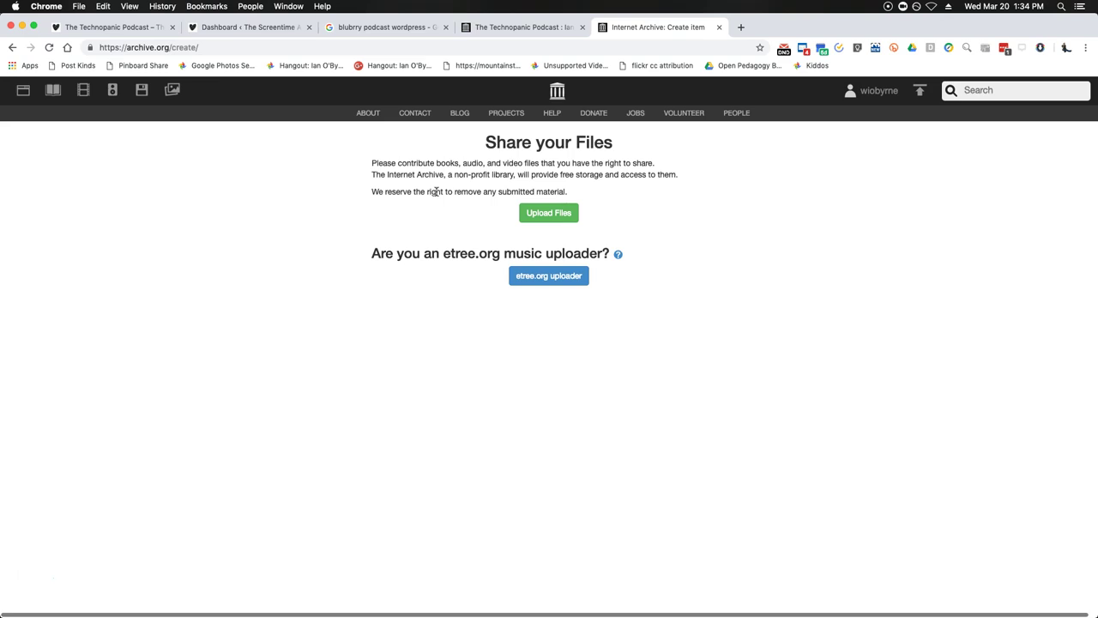
- Examine the Technopanic Podcast item page, including its web address, episode list, description and download options
click(510, 29)
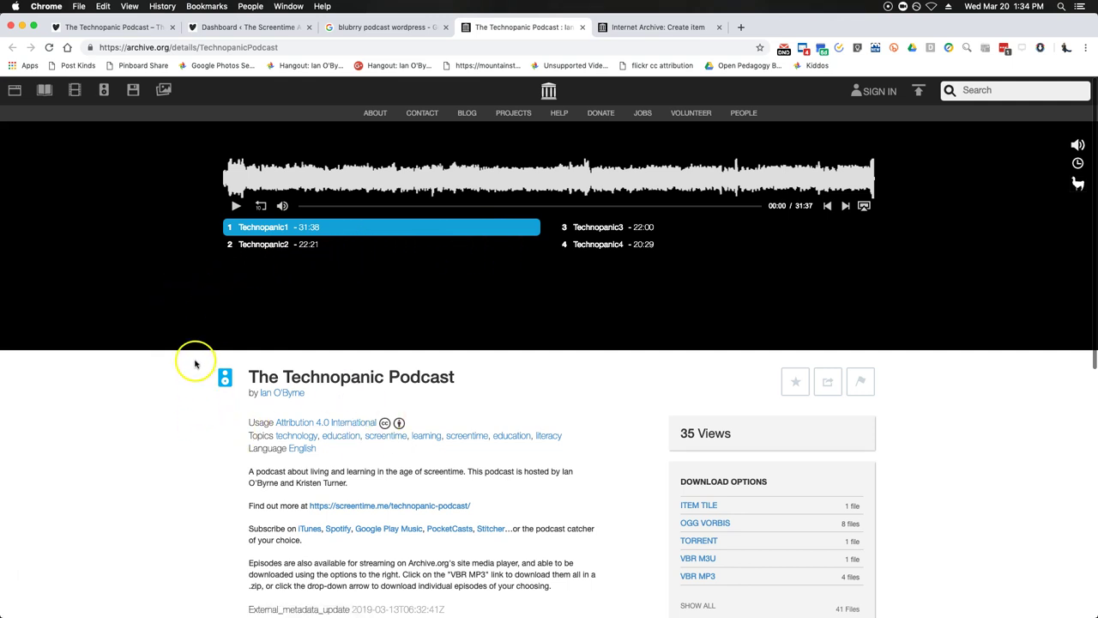
double_click(222, 47)
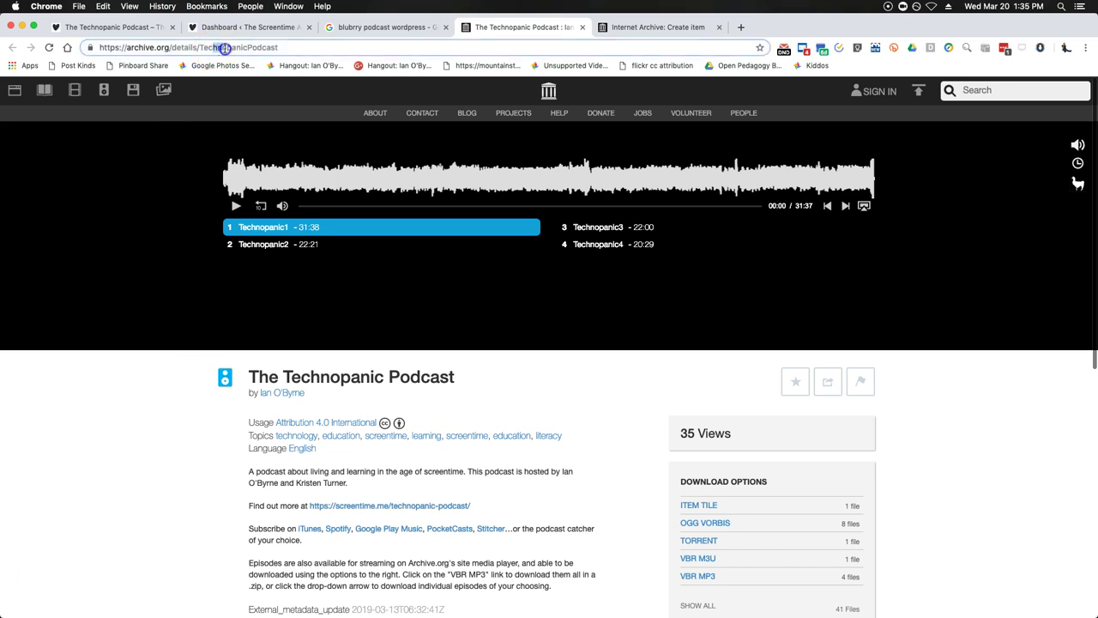
click(124, 373)
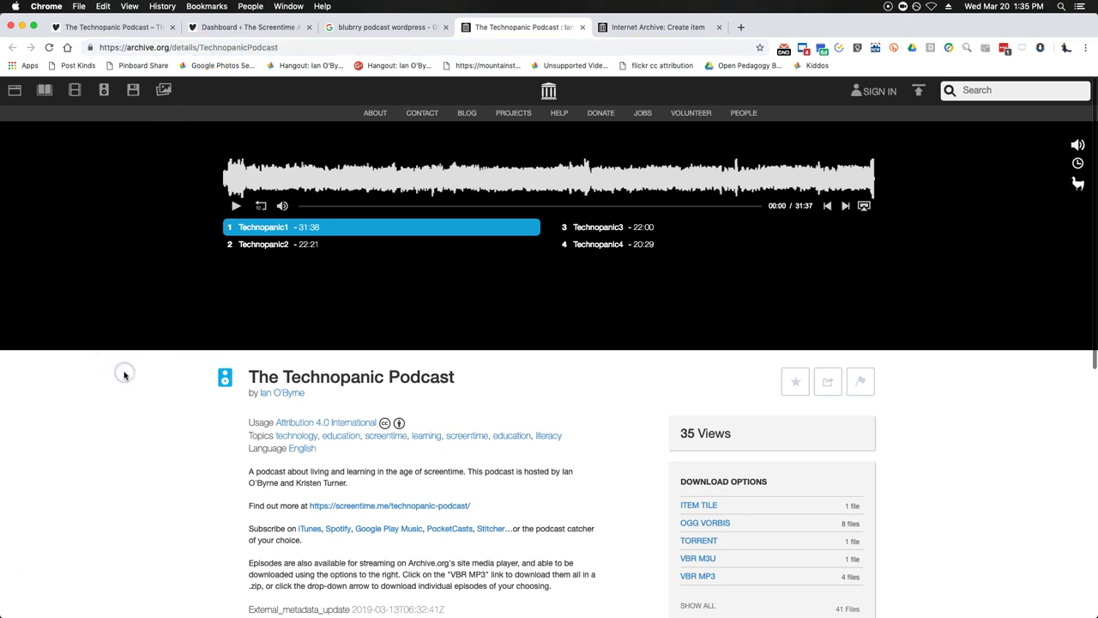
scroll(310, 463, down, 5)
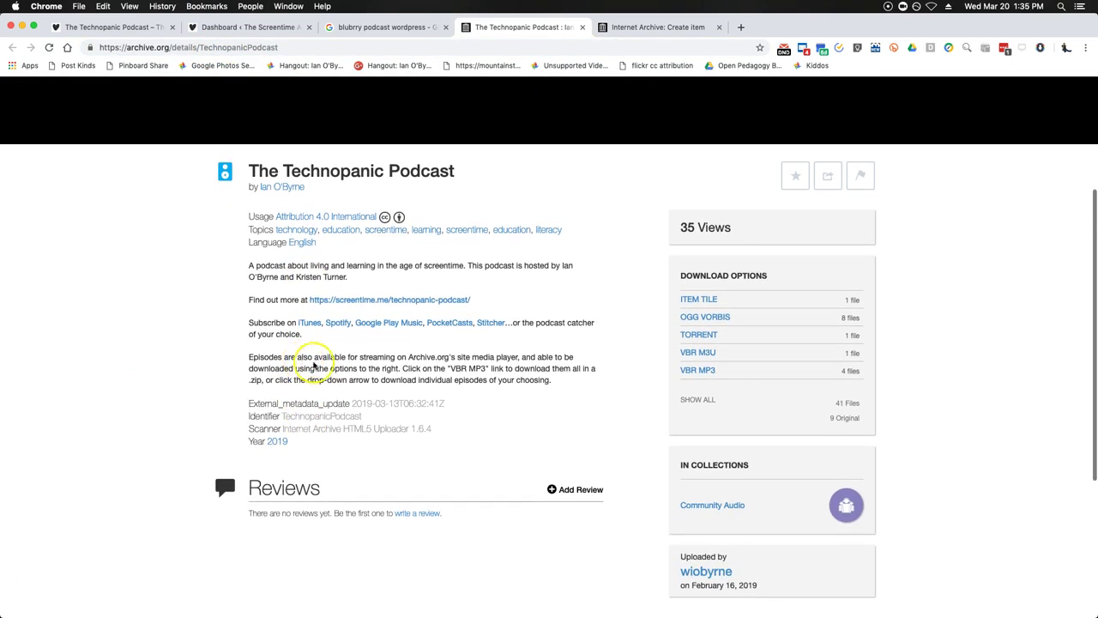
scroll(164, 421, up, 5)
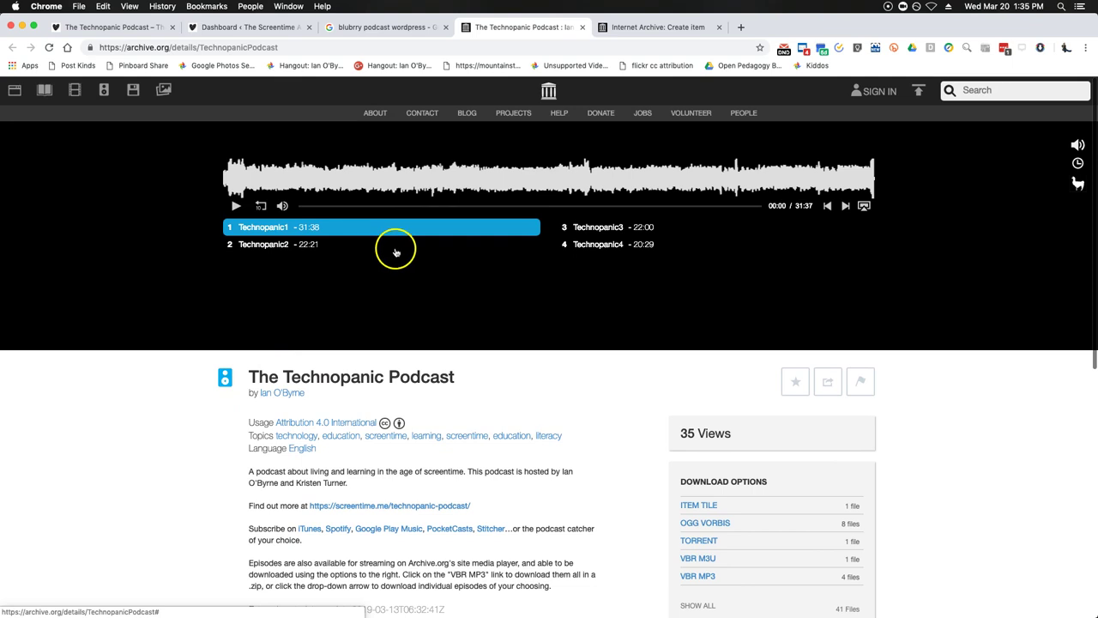
scroll(321, 316, down, 3)
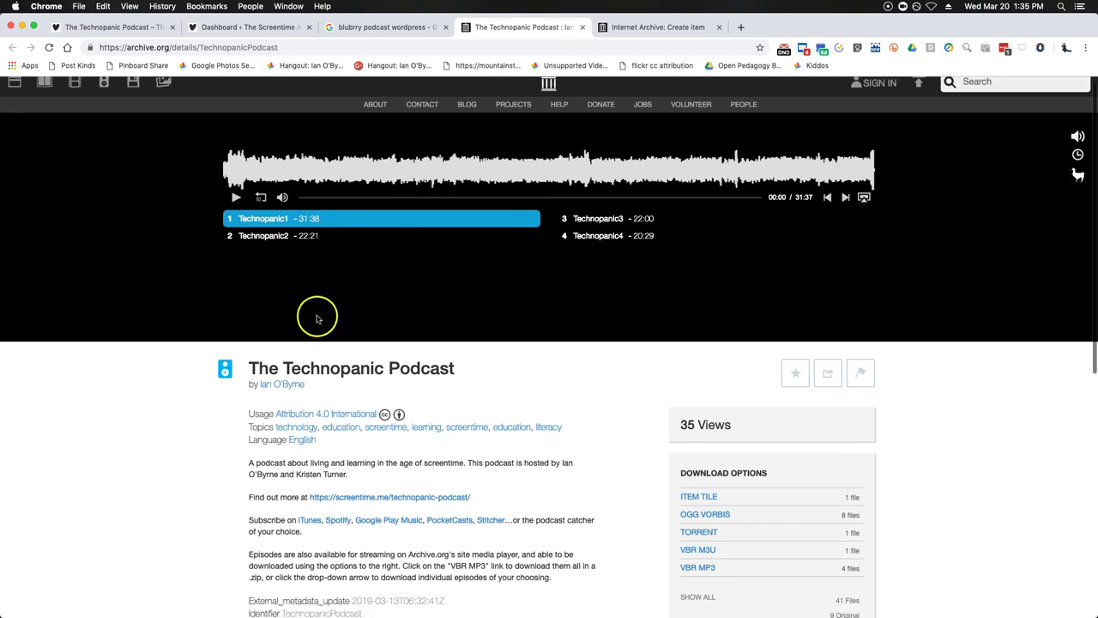
- Show all files of the Technopanic Podcast item and copy the link address of Technopanic1.mp3
mouse_move(771, 509)
click(704, 502)
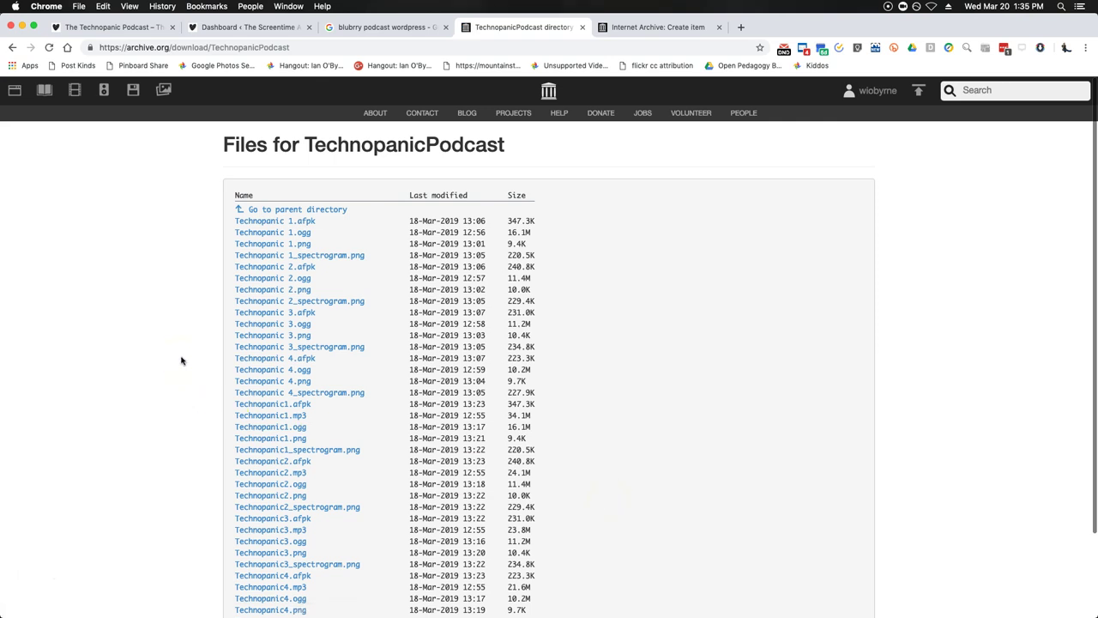
scroll(181, 360, down, 3)
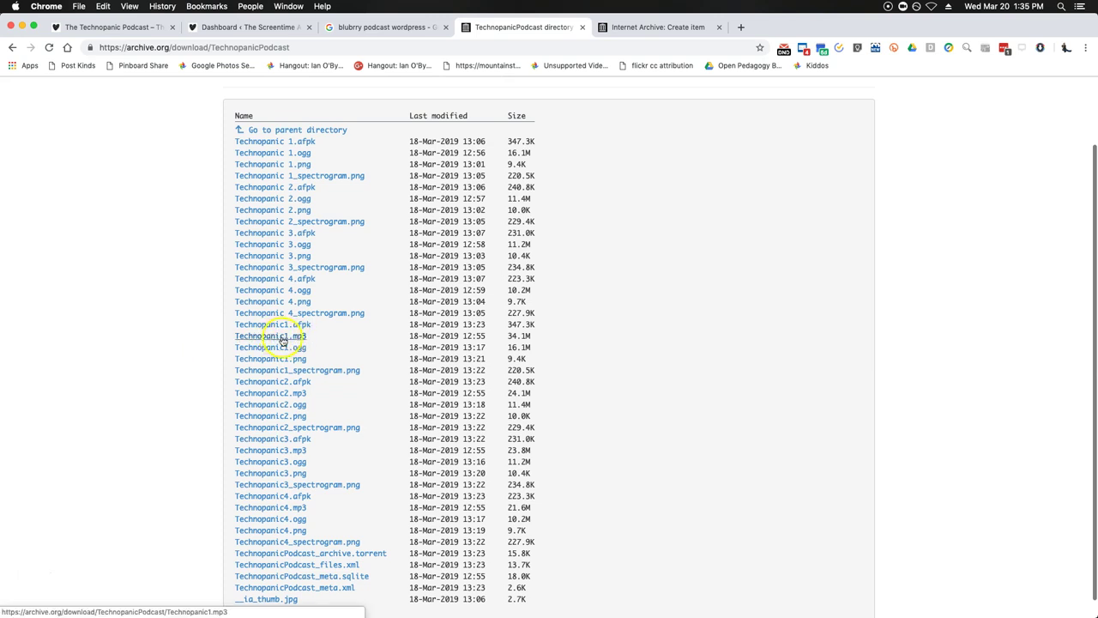
right_click(292, 337)
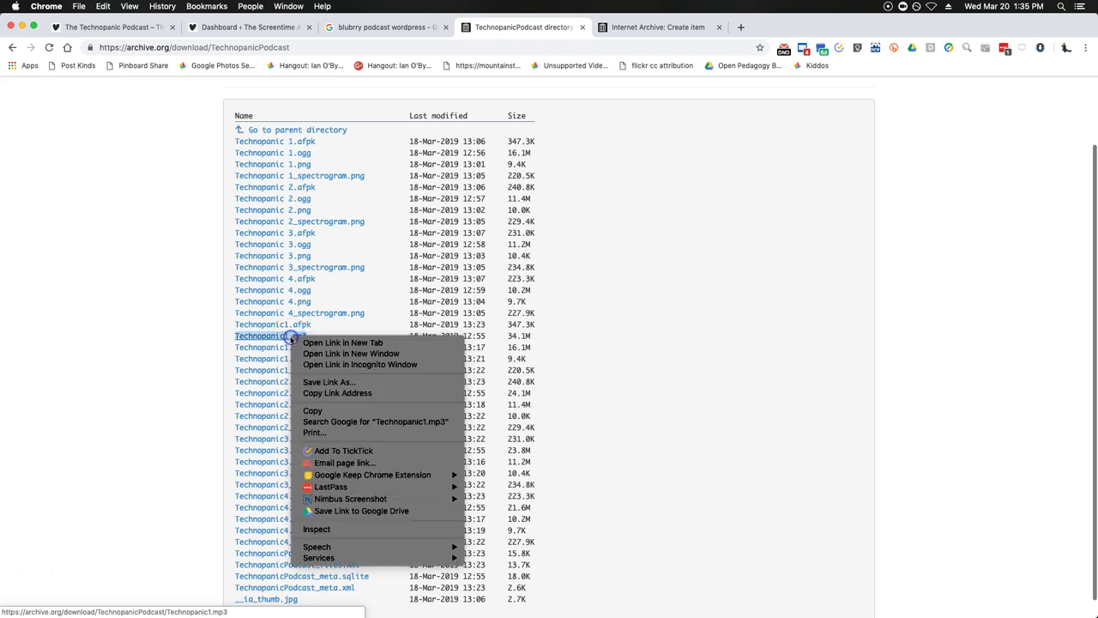
click(296, 392)
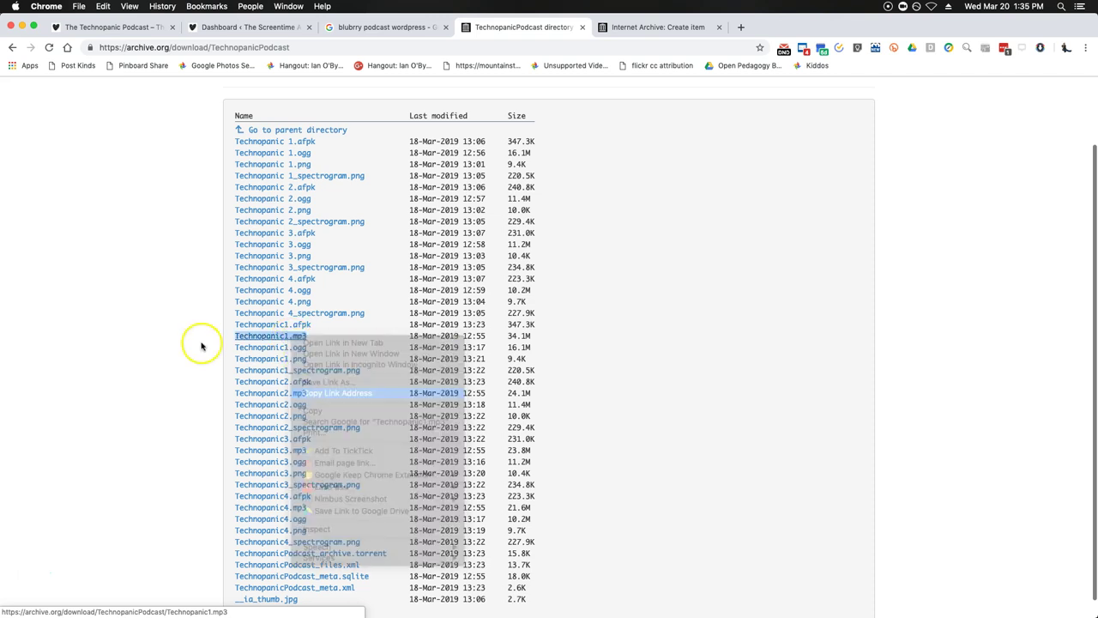
- Load the copied Technopanic1.mp3 address in the upload page's tab to test the direct link, and close that tab
click(659, 27)
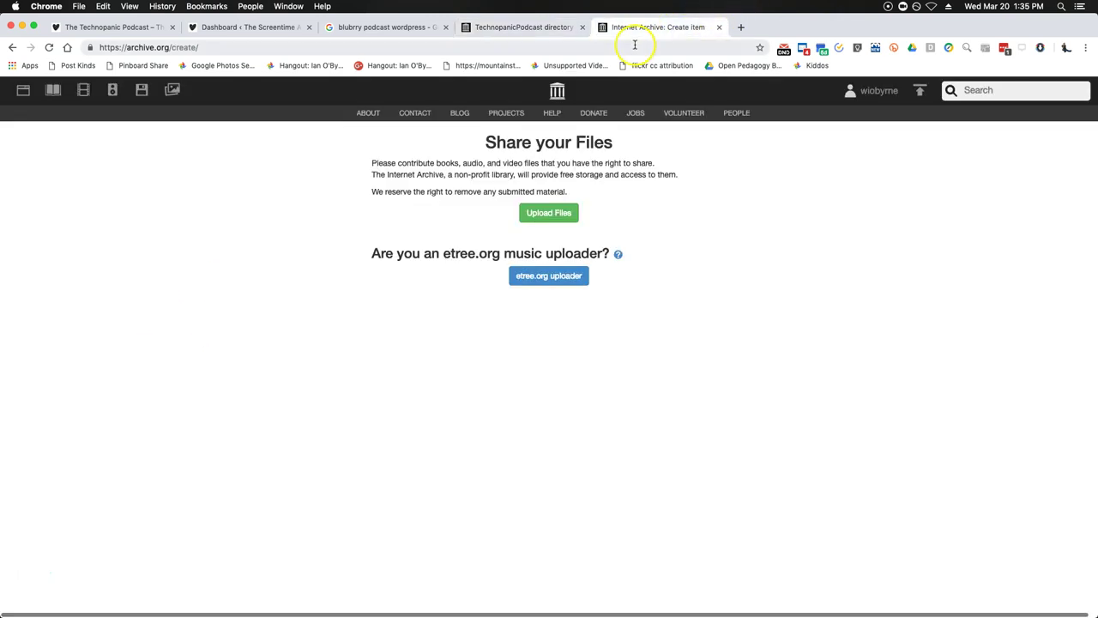
click(635, 46)
key(super+v)
key(Return)
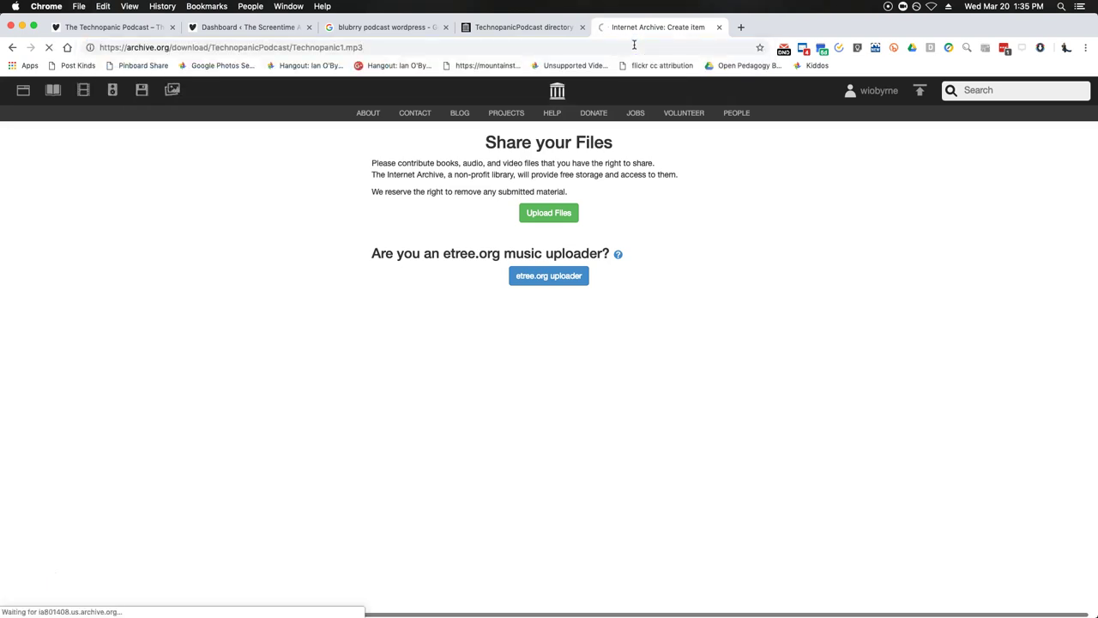
click(478, 374)
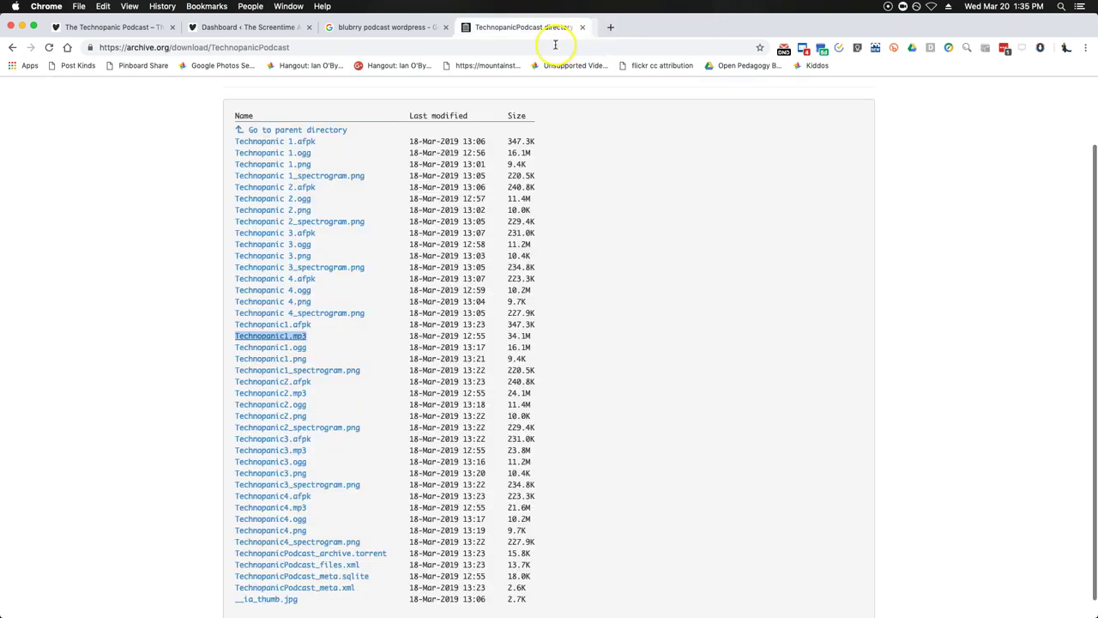
click(719, 27)
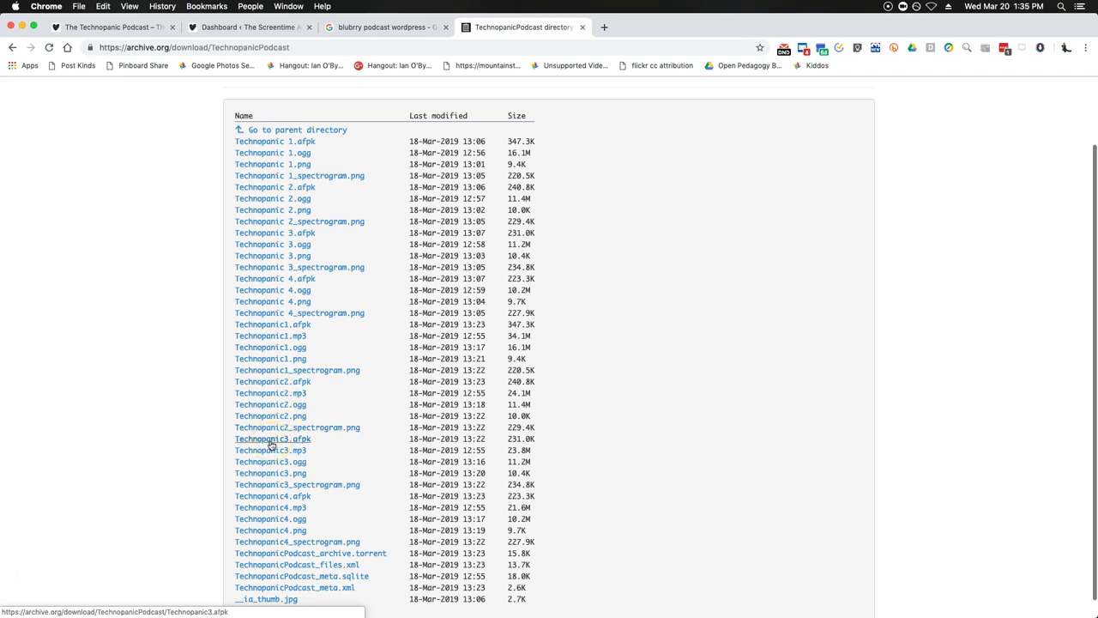
click(190, 349)
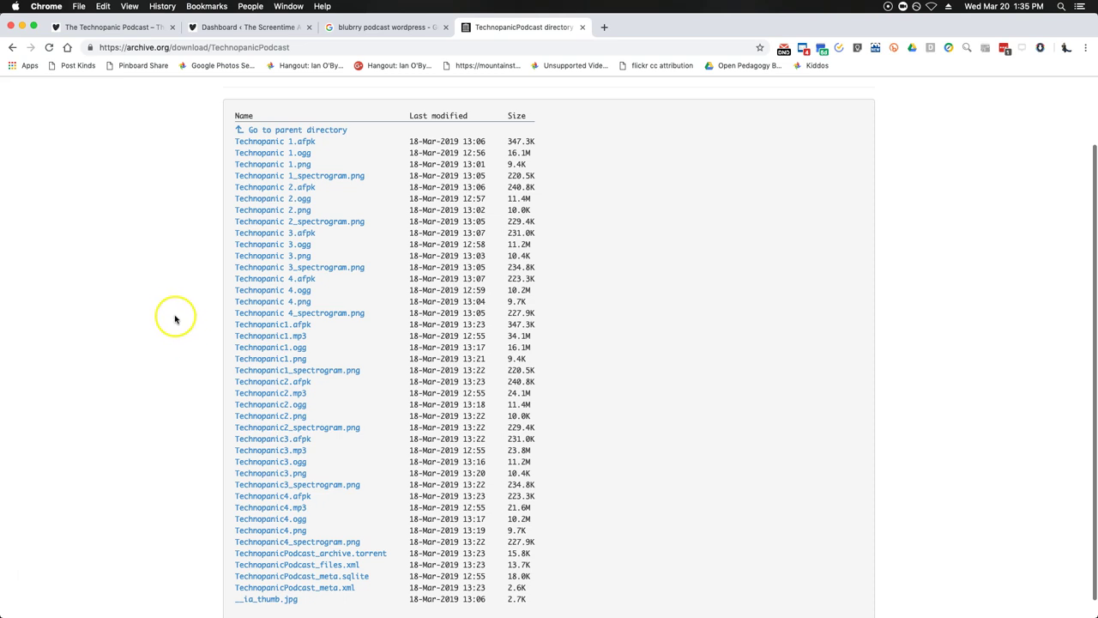
- Return from the TechnopanicPodcast file listing to the podcast's item page
click(268, 27)
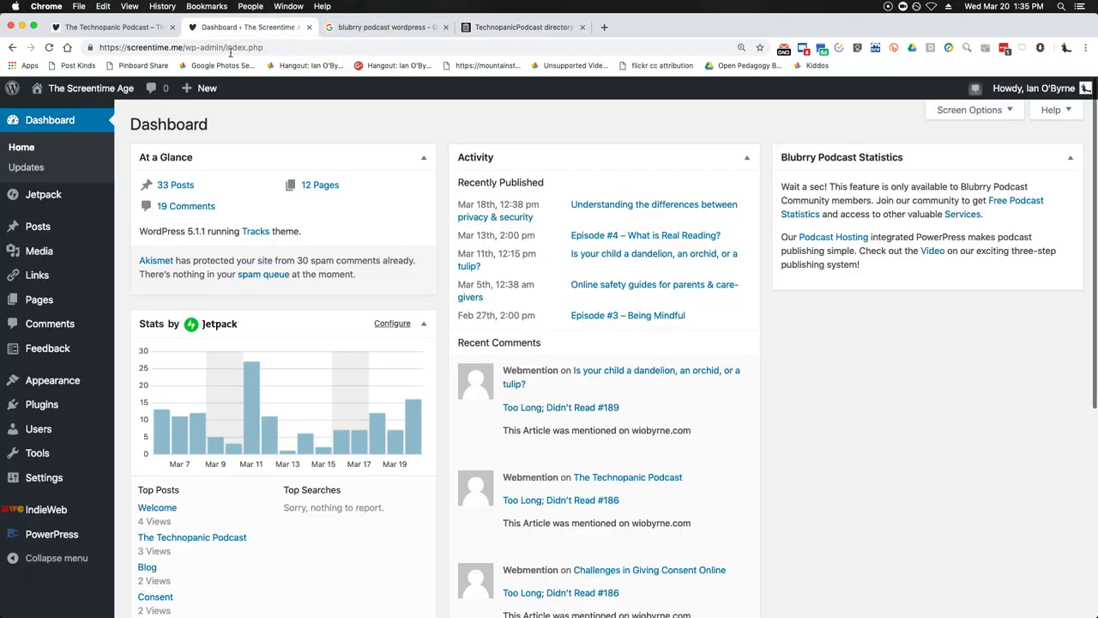
click(506, 28)
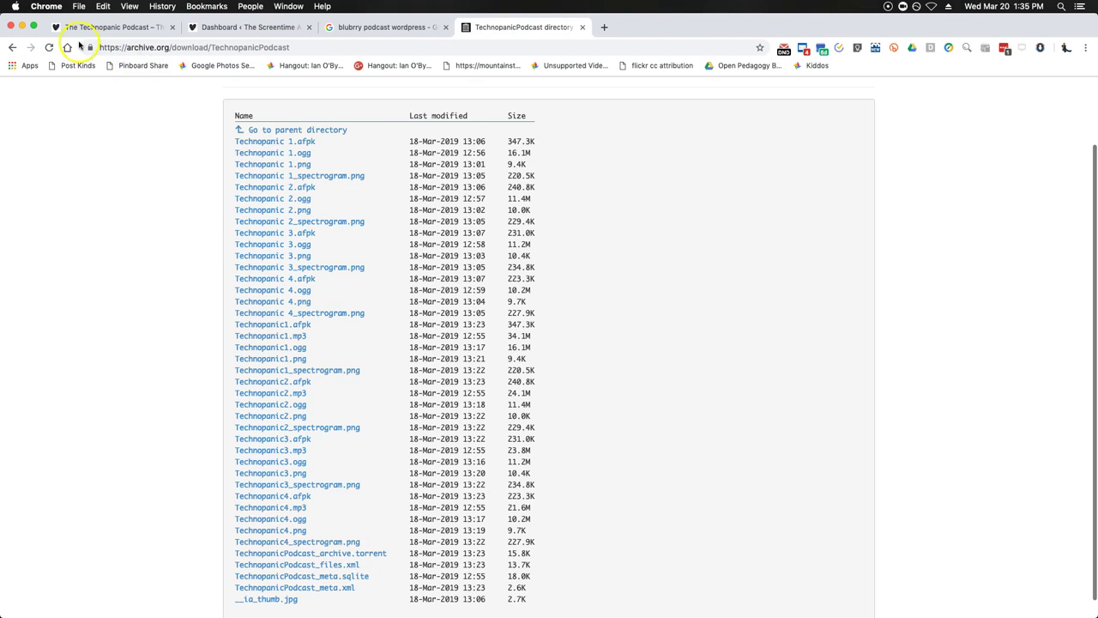
click(13, 48)
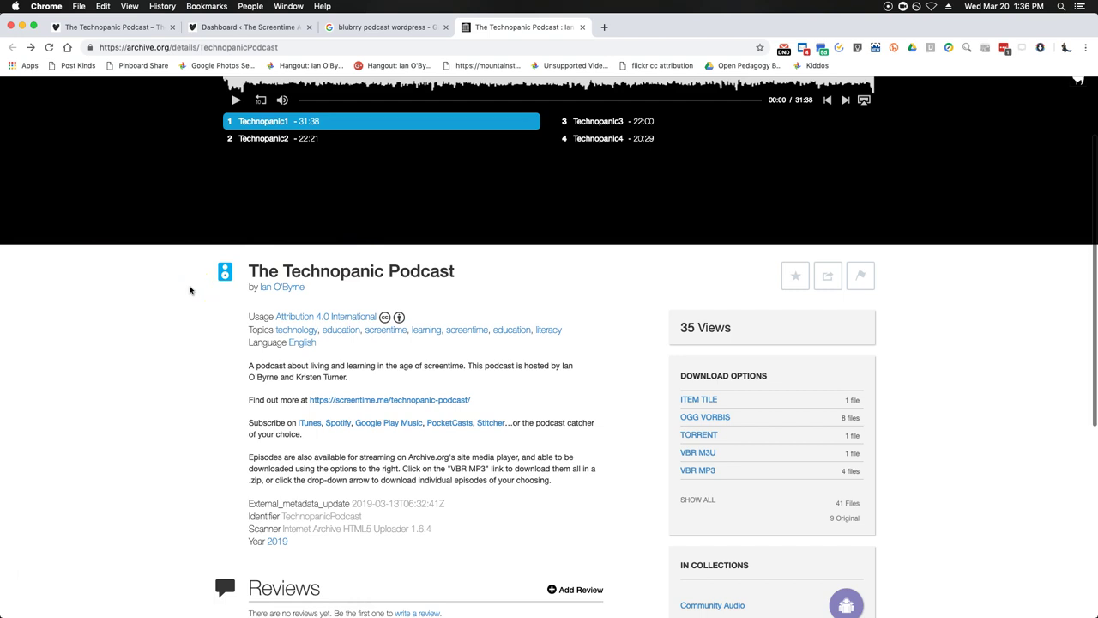
- Review the podcast page on the Screentime site and the Blubrry podcast search results, and return to the WordPress dashboard
click(127, 26)
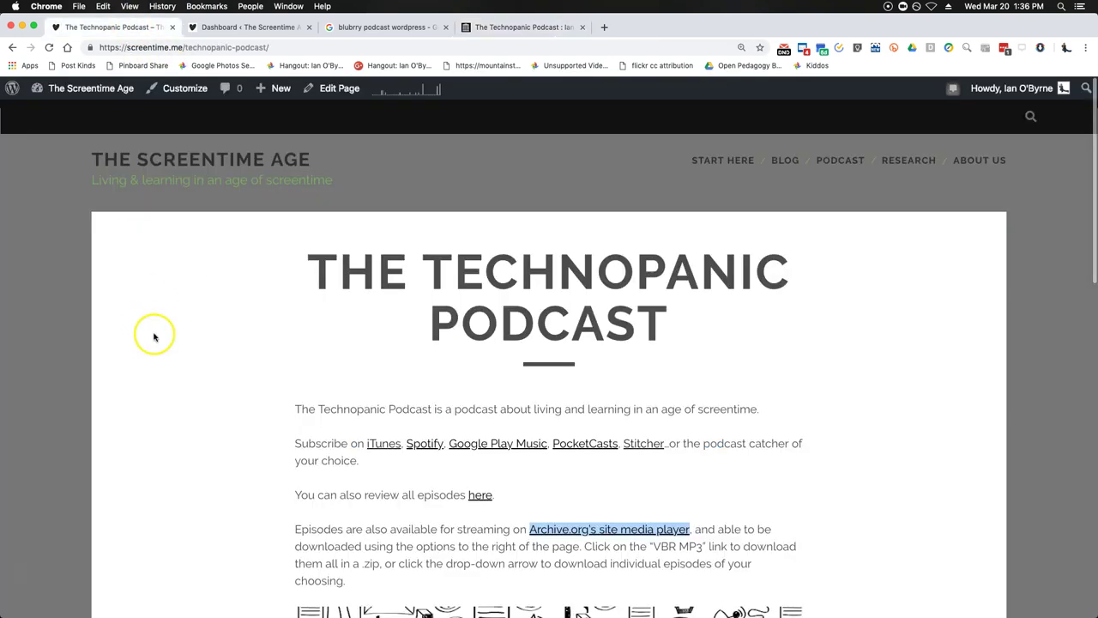
click(227, 28)
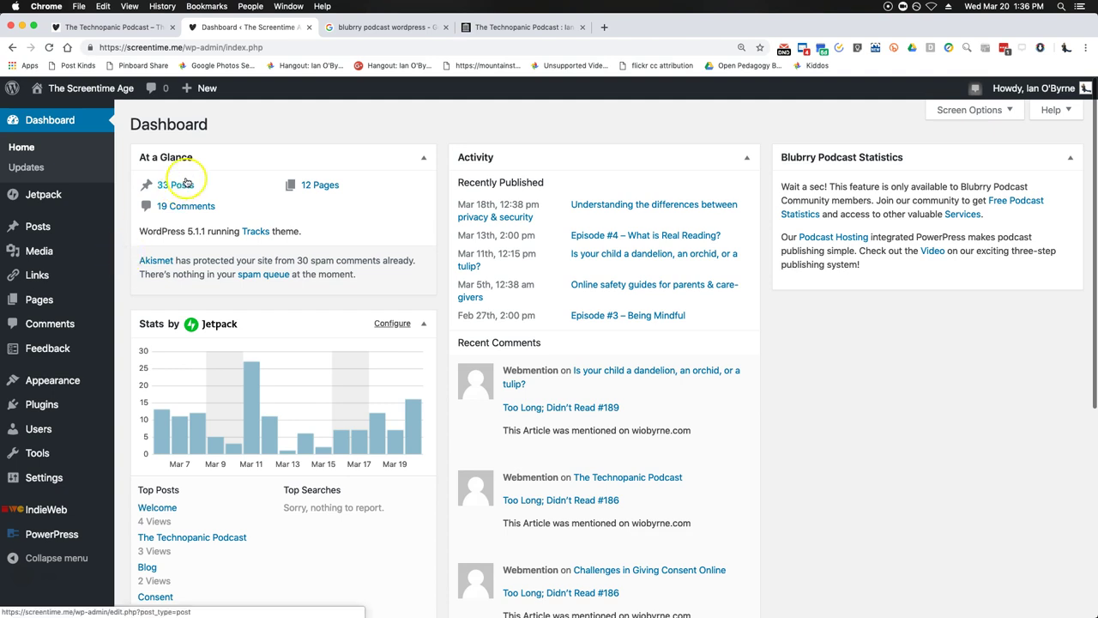
click(392, 28)
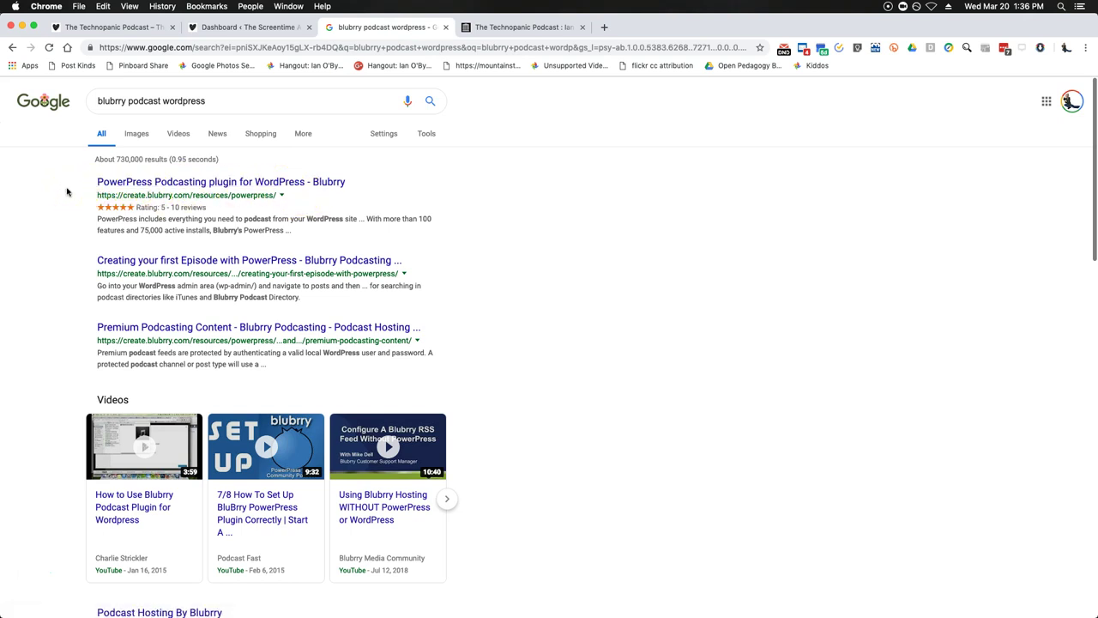
click(248, 27)
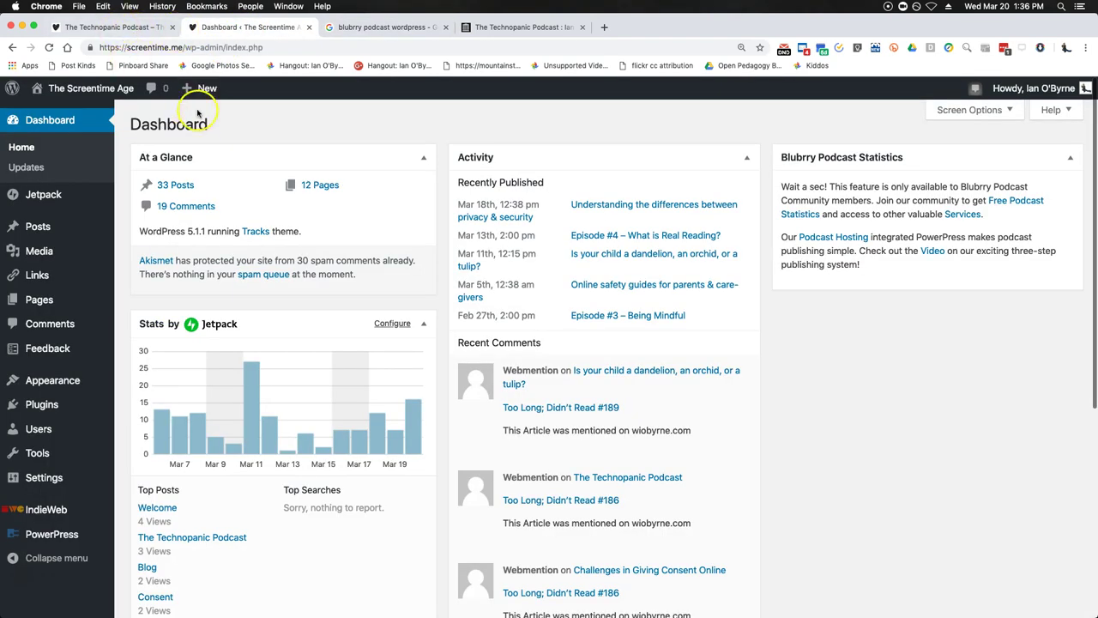
- Show the page for adding WordPress plugins, and return to the installed plugins list to locate Blubrry PowerPress
click(42, 405)
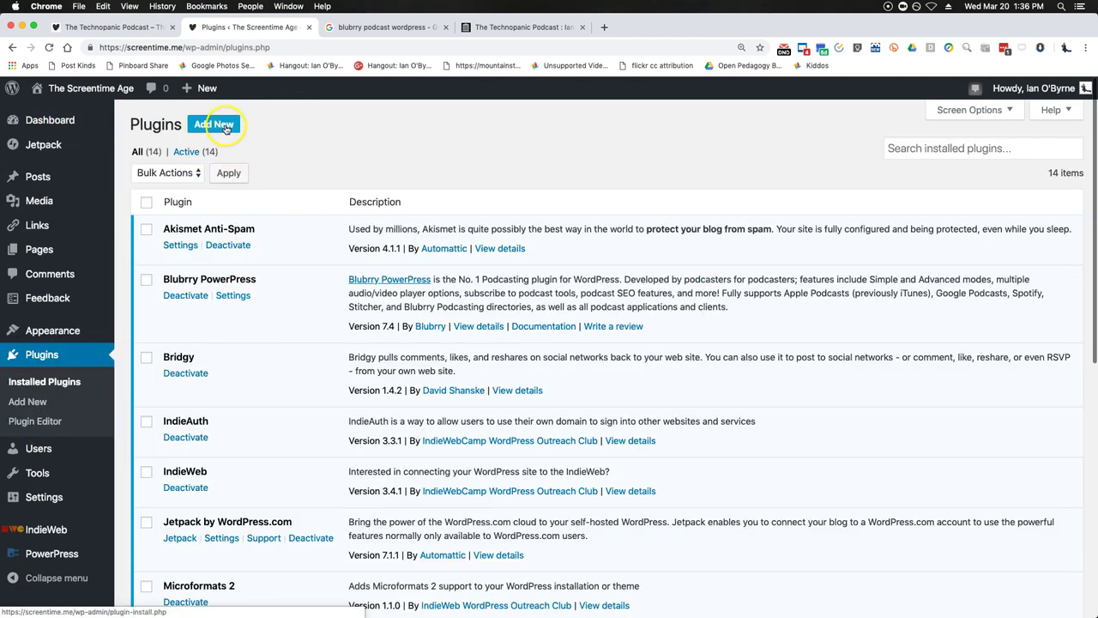
click(226, 128)
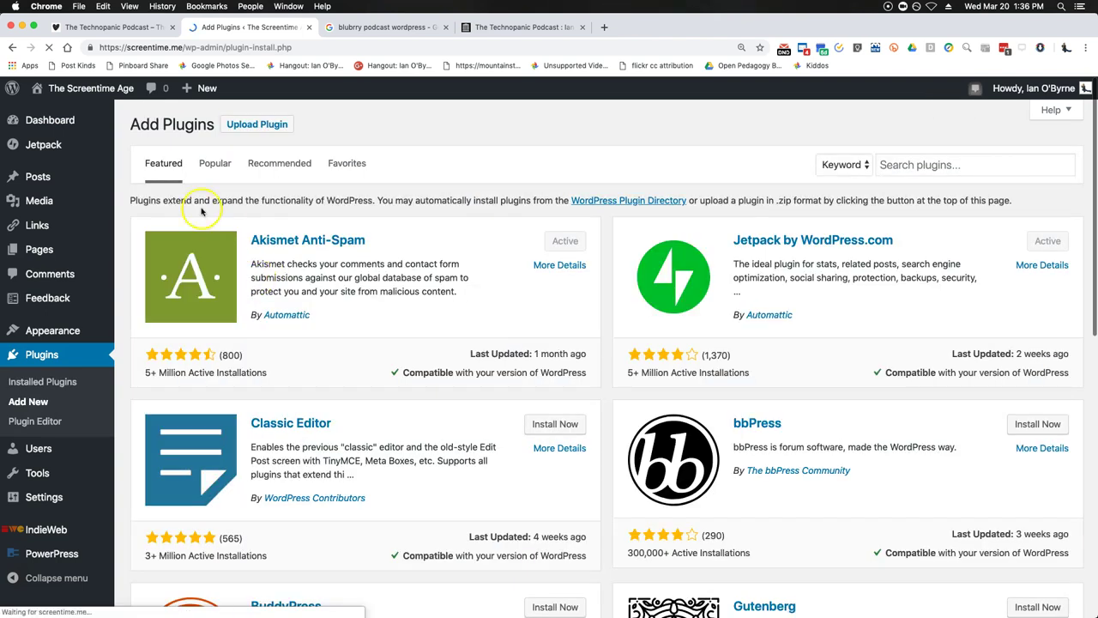
click(39, 381)
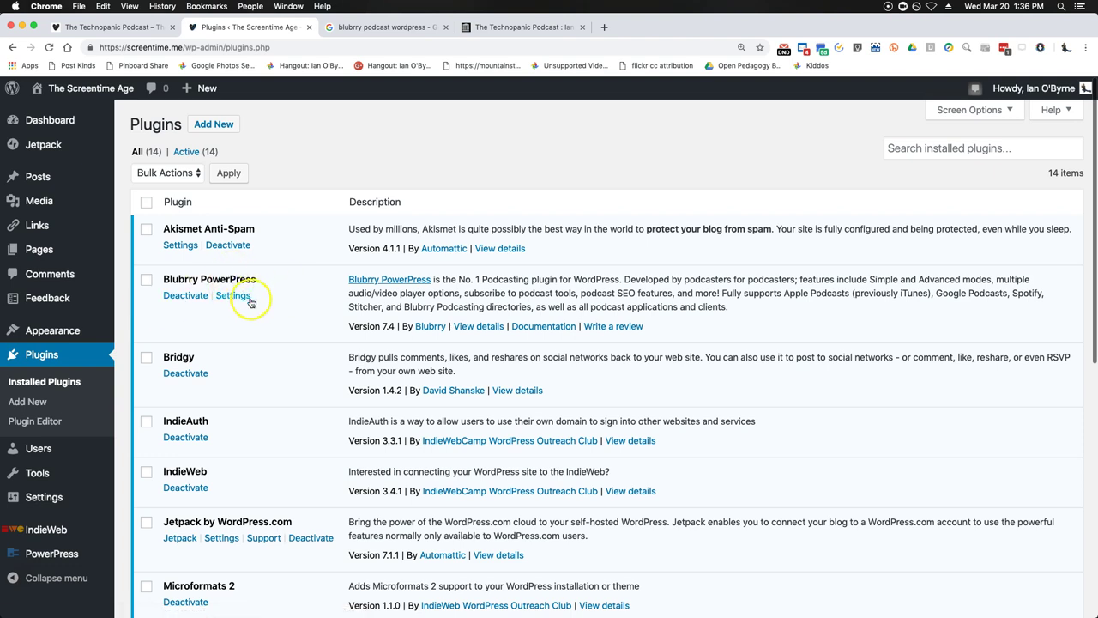
- Open the Blubrry PowerPress settings and toggle to Advanced Mode and back to Simple Mode
click(51, 553)
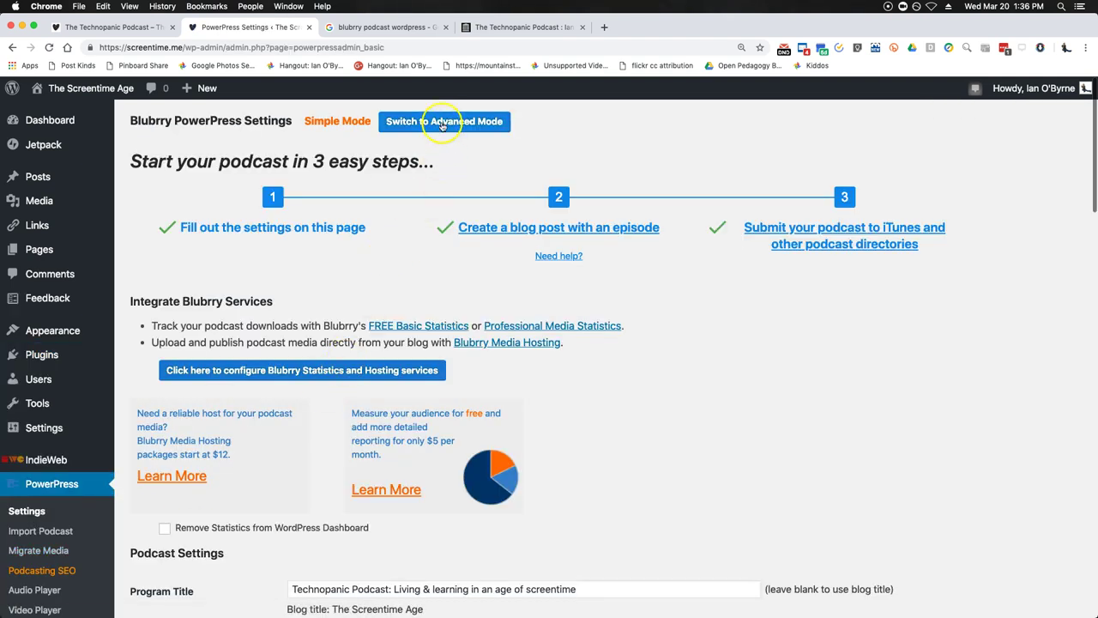
click(478, 125)
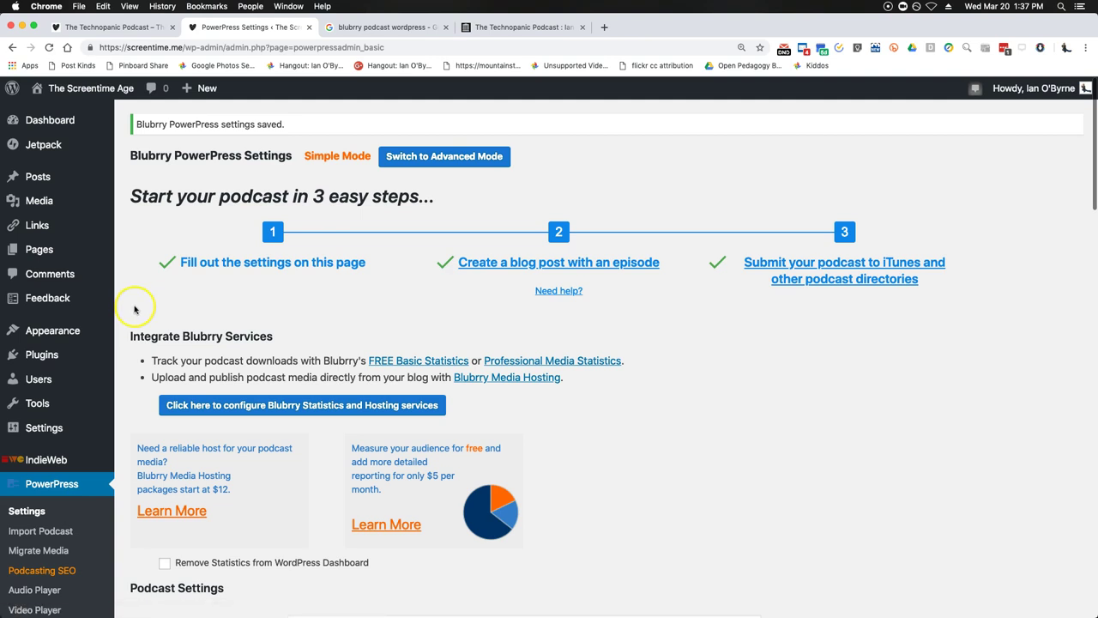
- Examine the podcast's program title, iTunes program subtitle and iTunes program summary in the PowerPress settings
scroll(134, 309, down, 5)
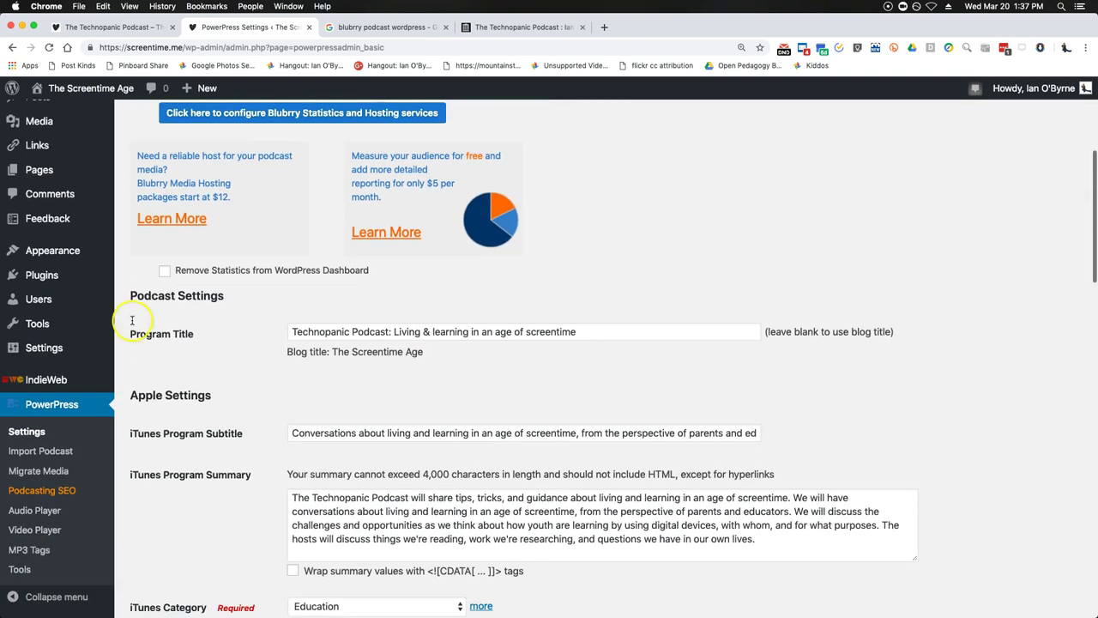
scroll(257, 319, down, 1)
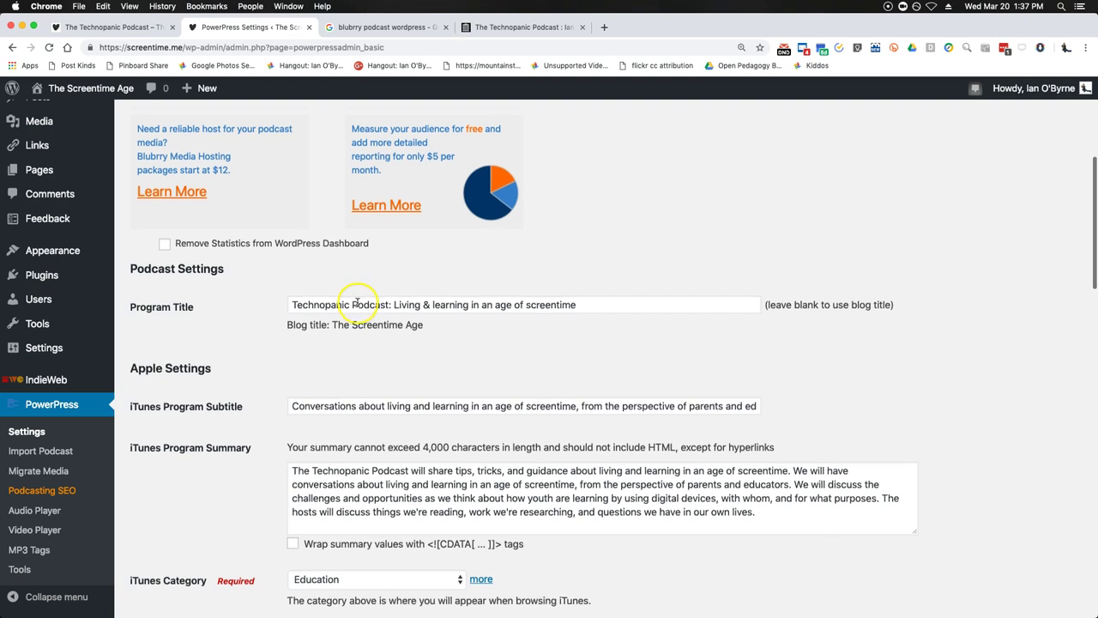
scroll(347, 300, down, 1)
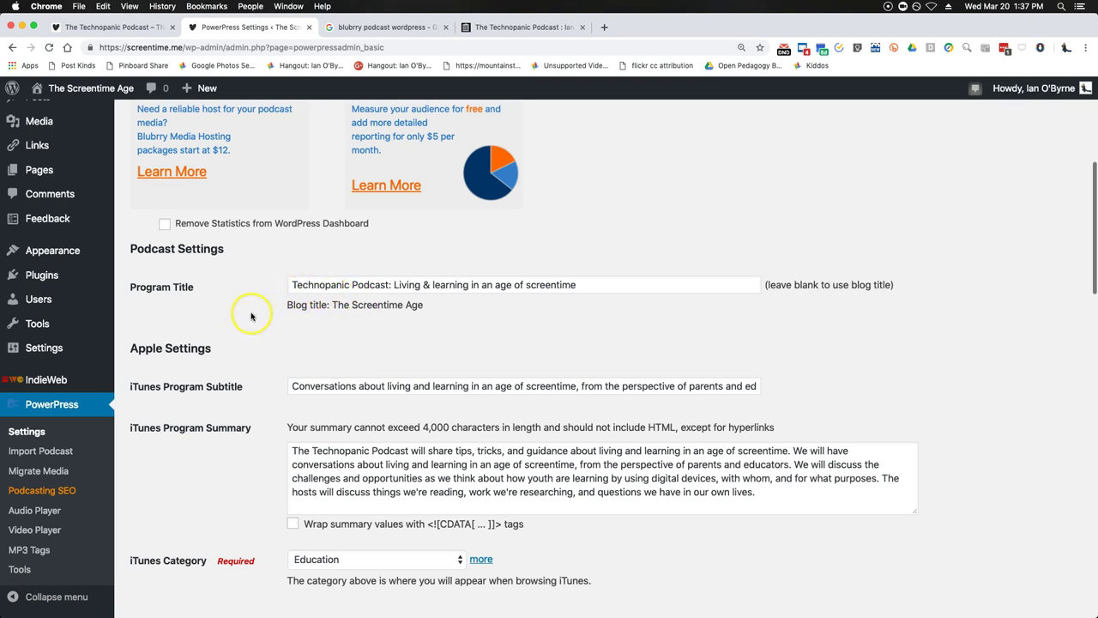
scroll(283, 289, down, 4)
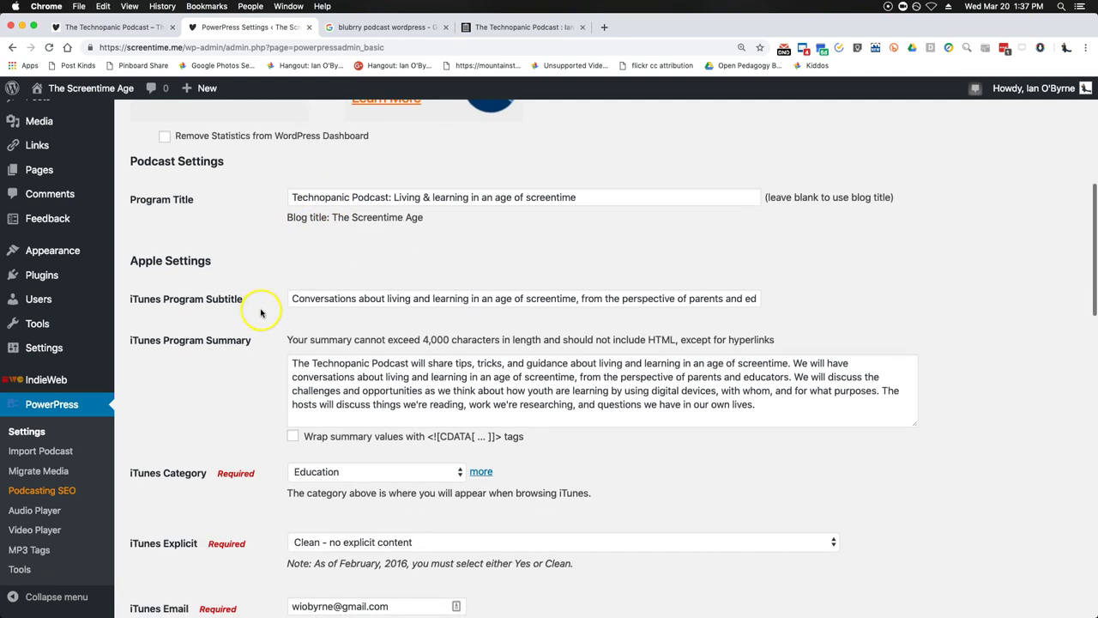
click(325, 299)
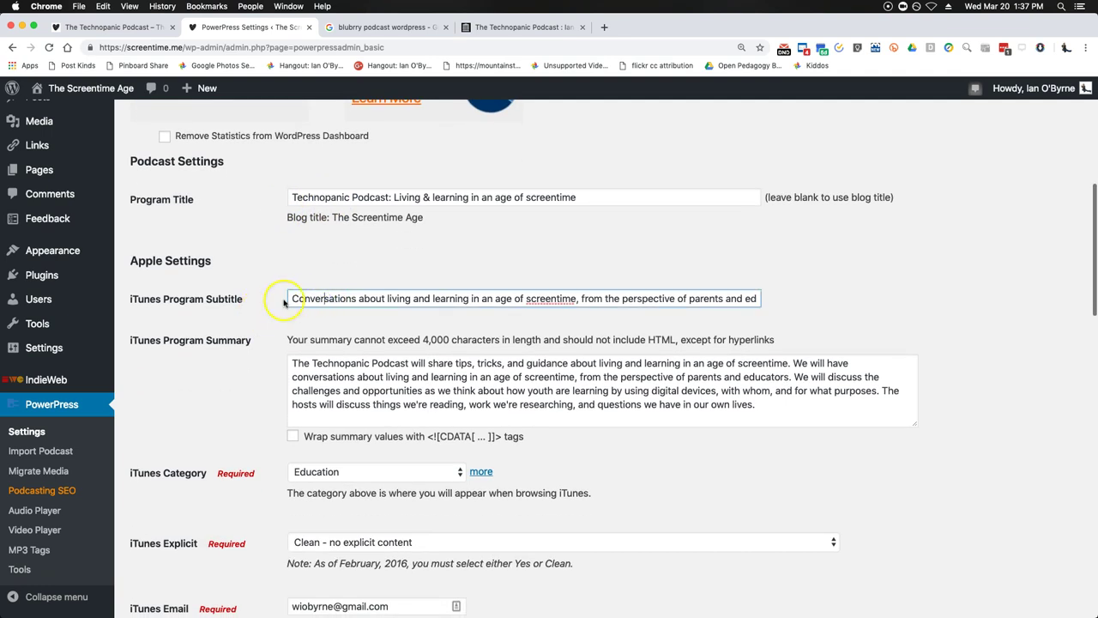
click(326, 358)
scroll(324, 353, down, 1)
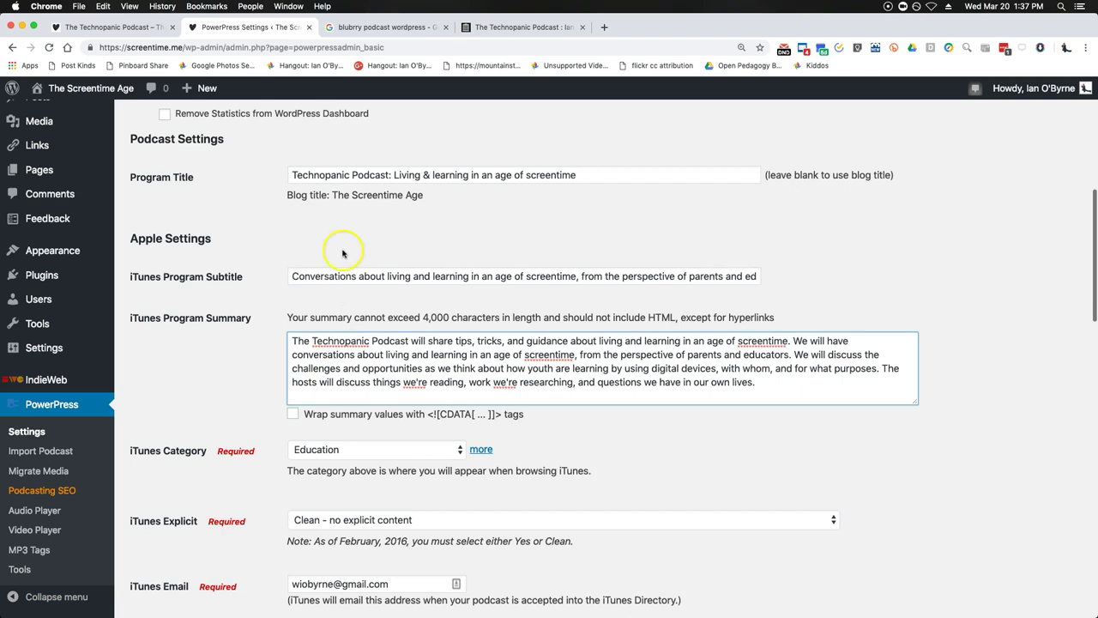
drag(331, 174, 620, 176)
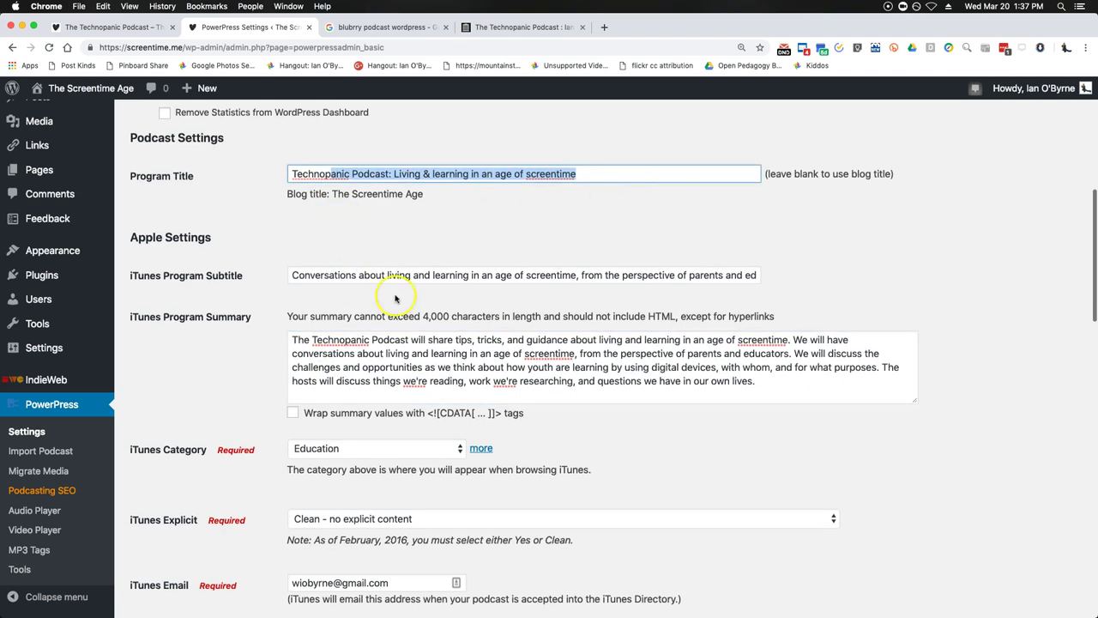
drag(346, 276, 675, 276)
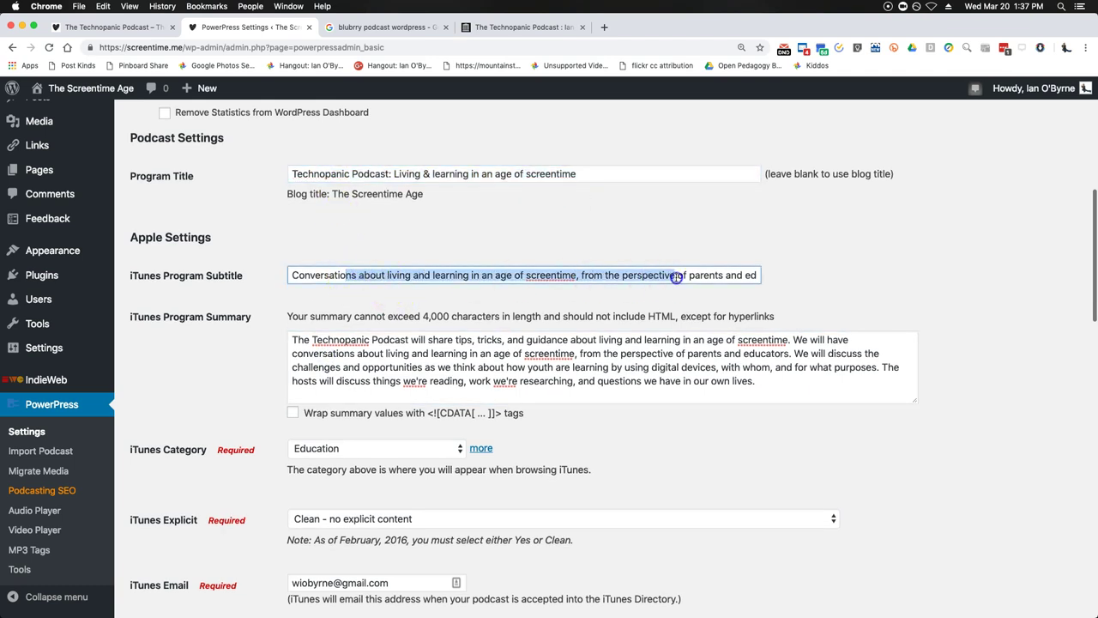
scroll(514, 276, right, 1)
scroll(514, 276, left, 1)
click(398, 276)
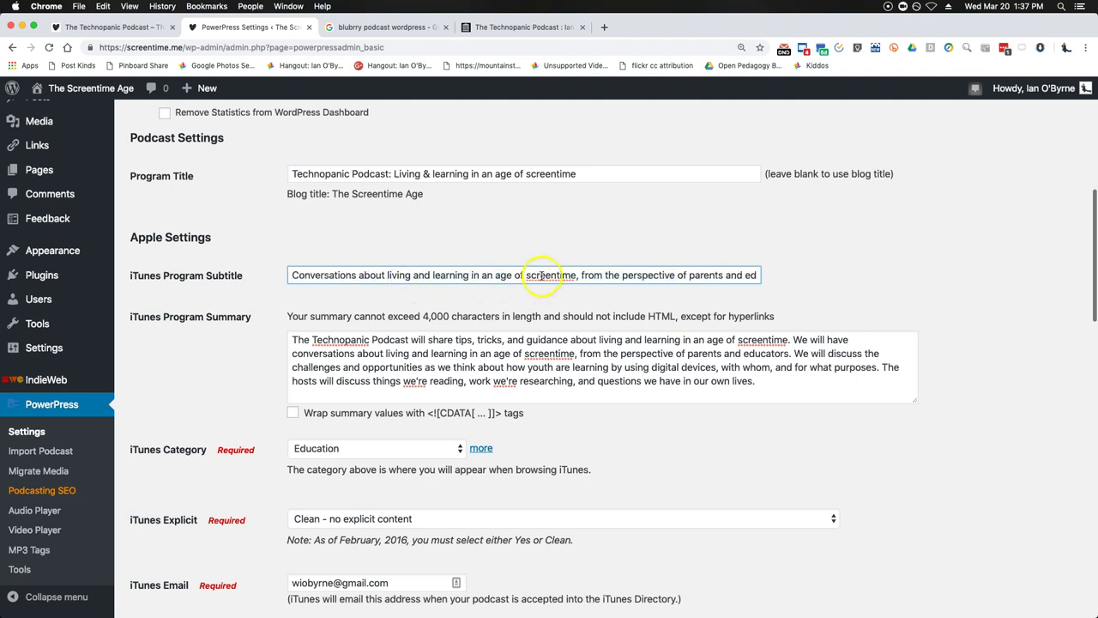
click(536, 355)
click(758, 338)
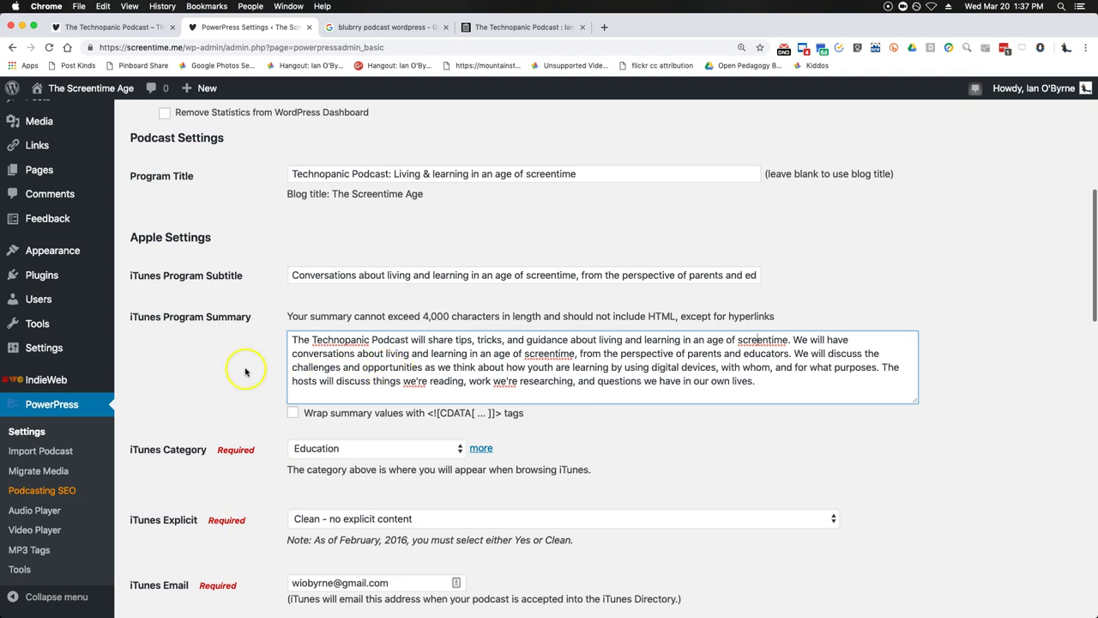
- Examine the iTunes category, explicit rating, e-mail and type settings, and read the iTunes image requirements
scroll(244, 371, down, 5)
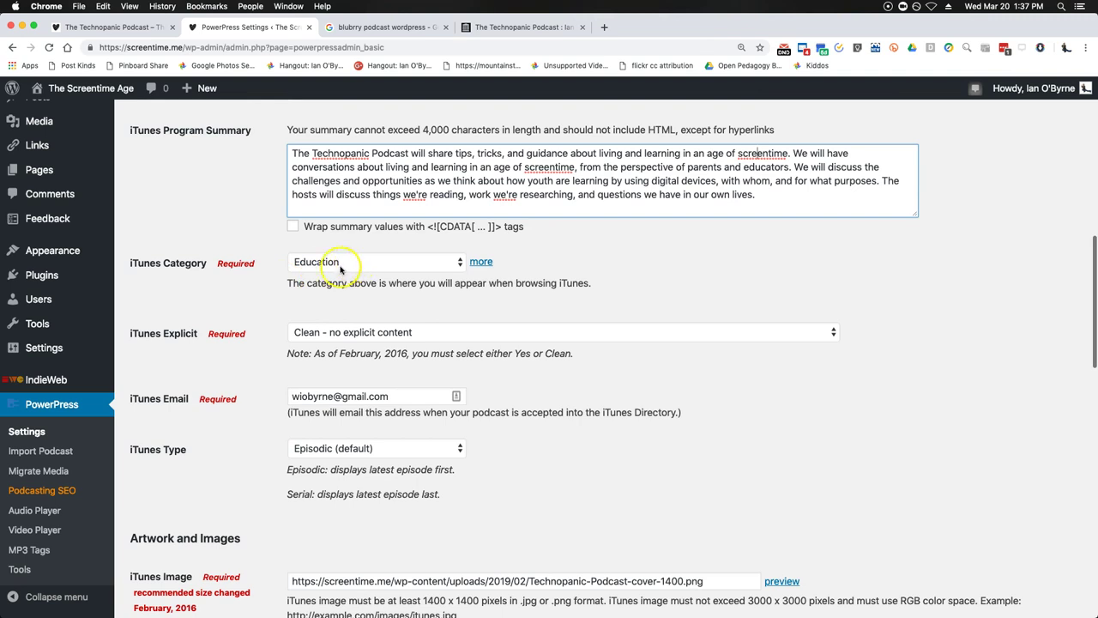
click(333, 336)
click(206, 351)
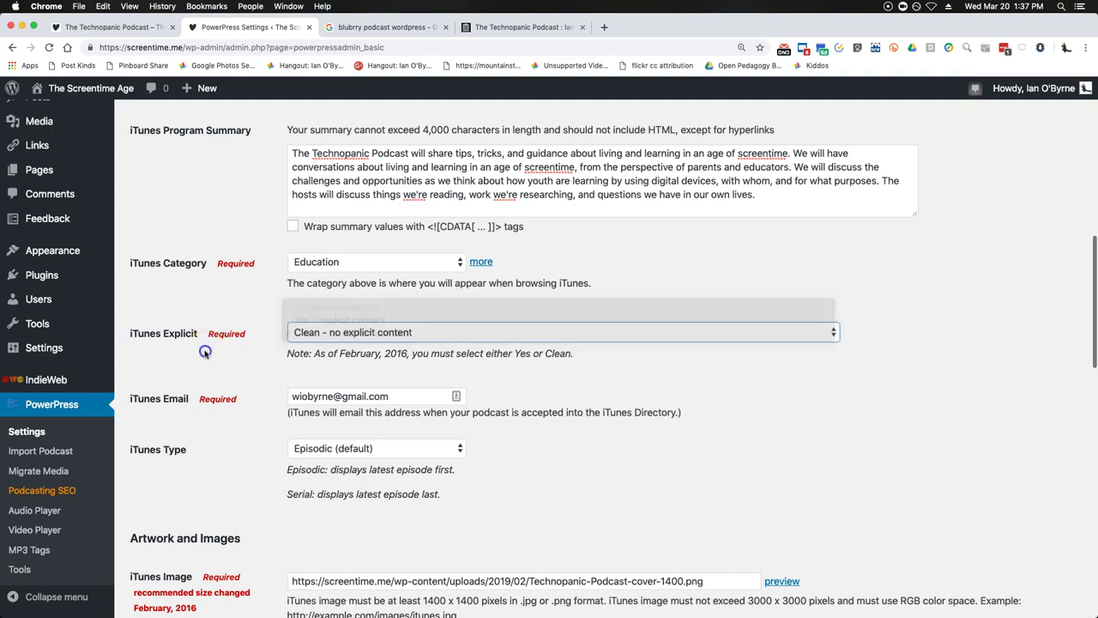
scroll(205, 354, down, 4)
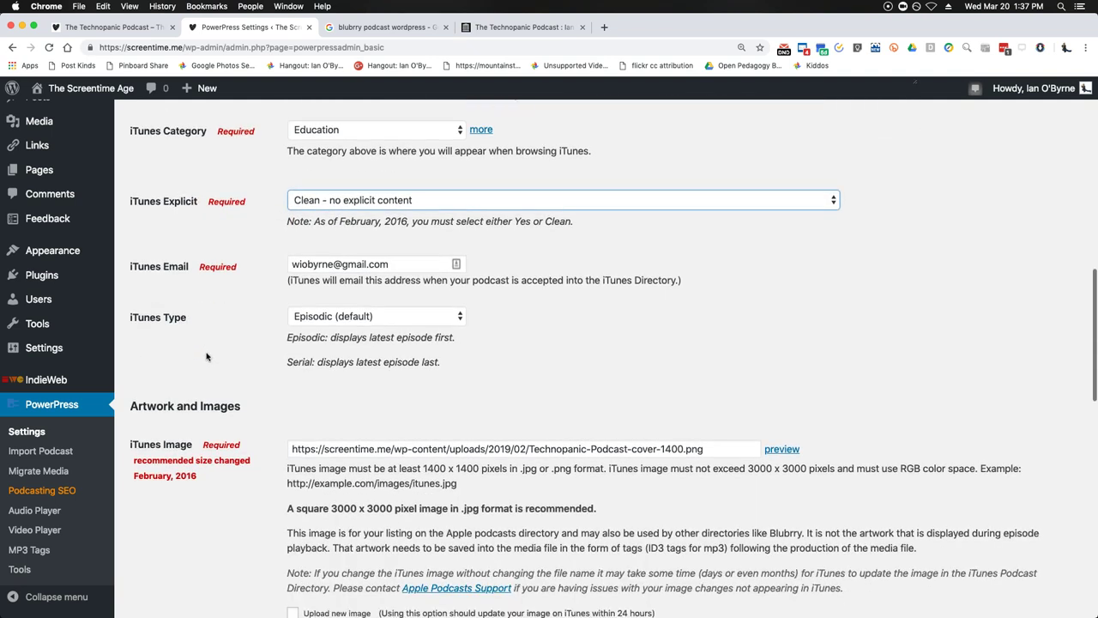
click(344, 240)
click(231, 273)
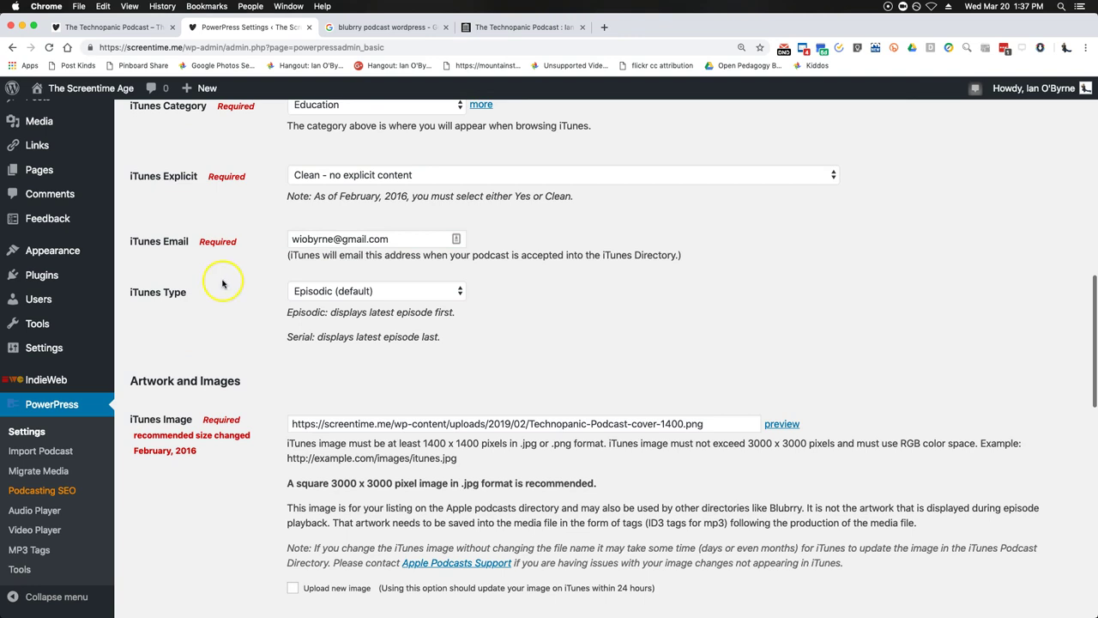
click(290, 291)
click(246, 308)
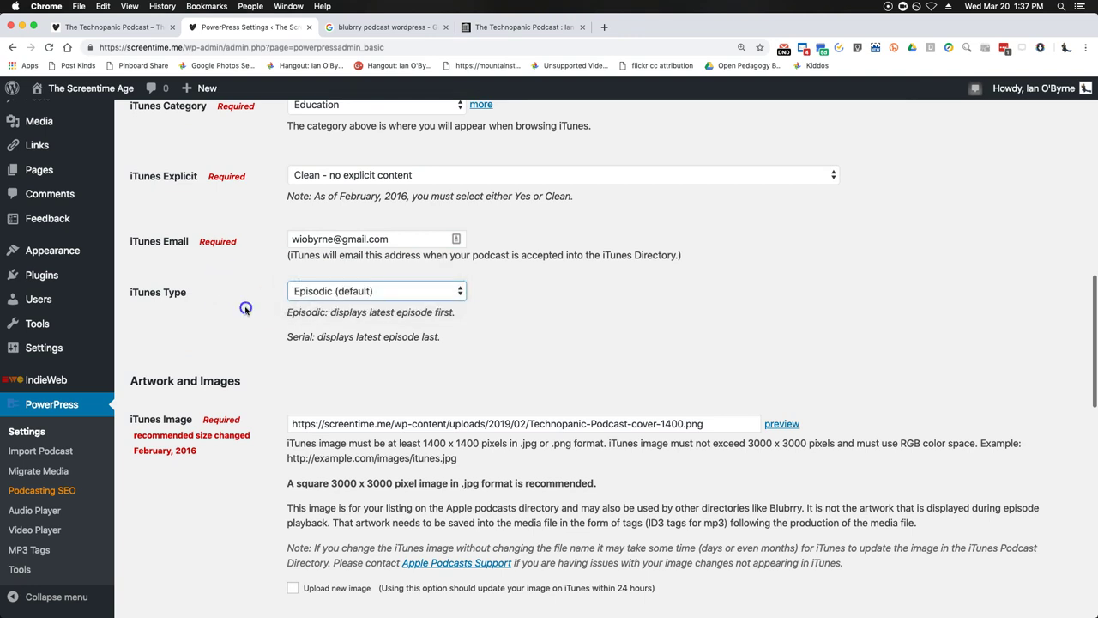
scroll(246, 308, down, 5)
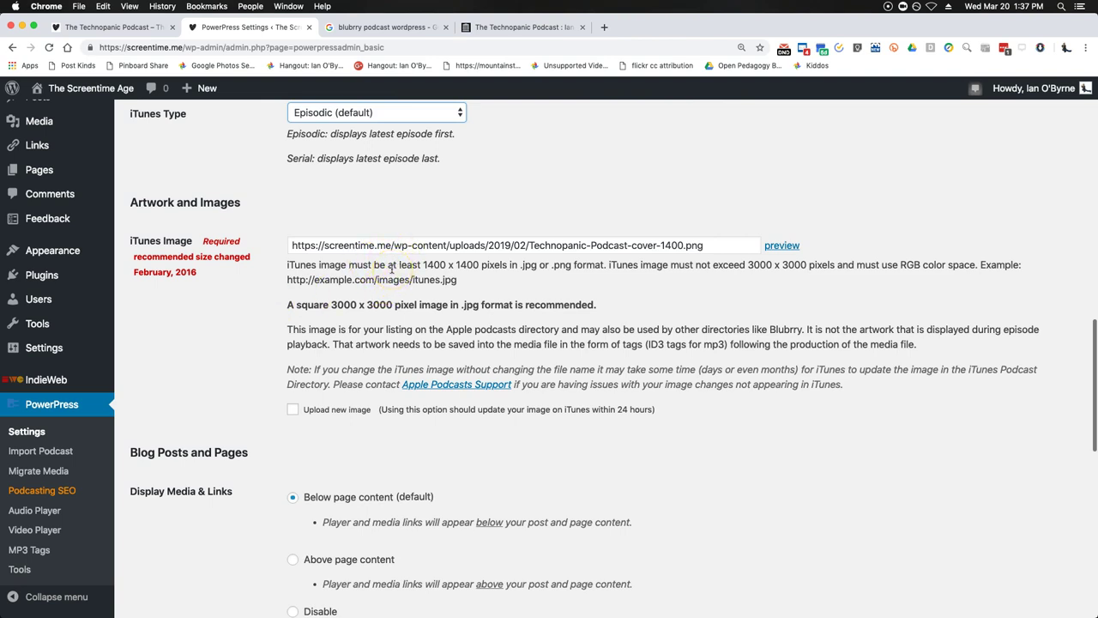
click(393, 272)
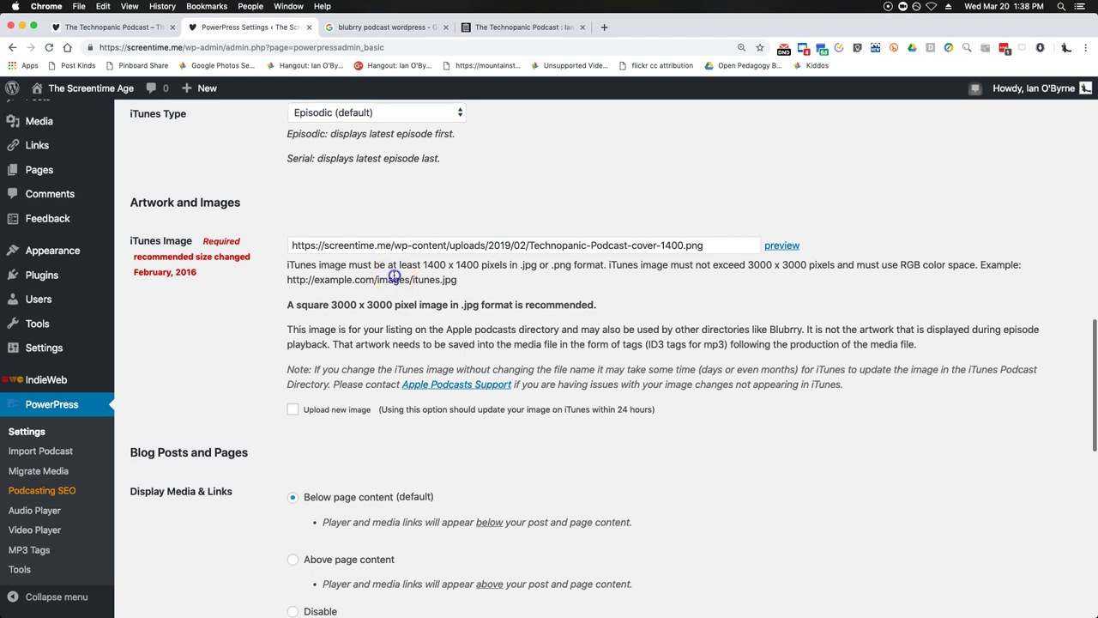
- Open Canva in a new browser tab and look through the saved designs for the Technopanic Podcast cover
key(super+t)
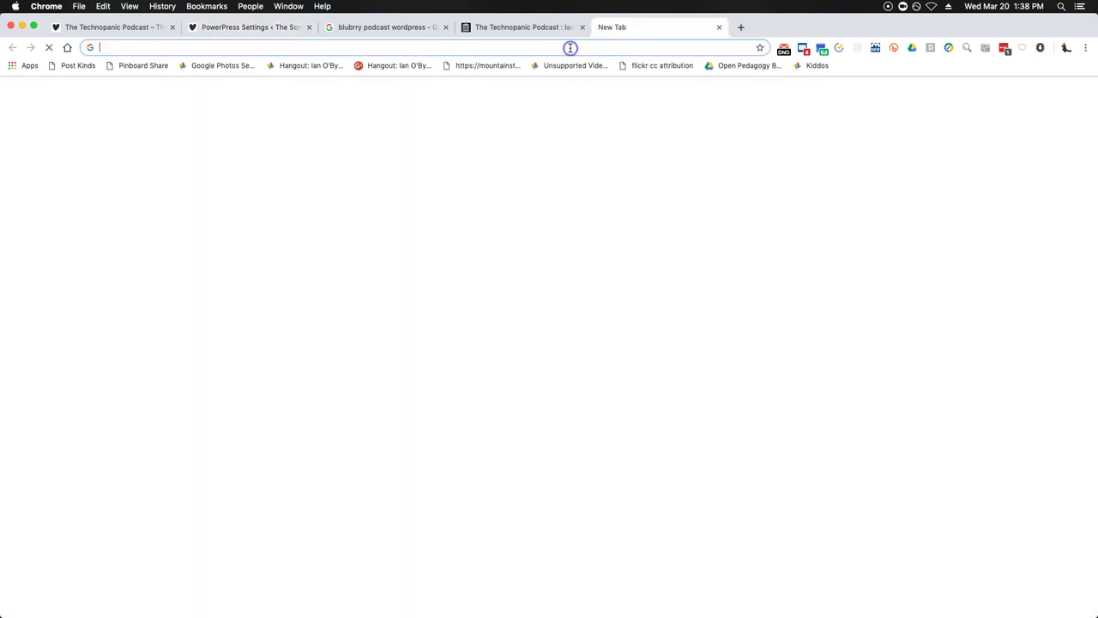
text(canv)
key(Return)
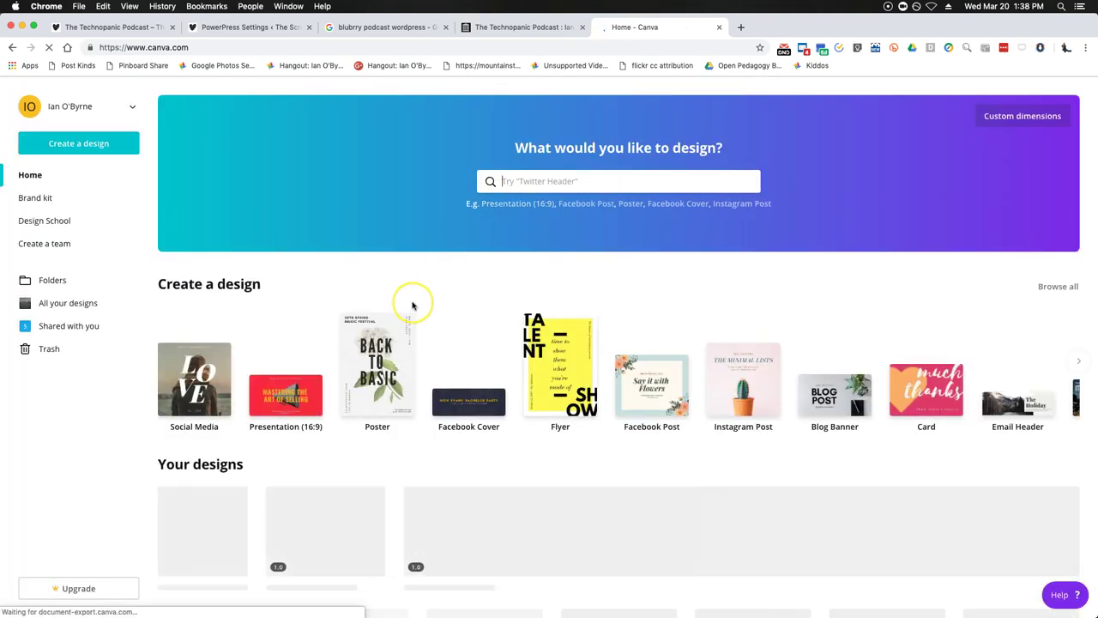
scroll(414, 306, down, 2)
scroll(414, 305, down, 5)
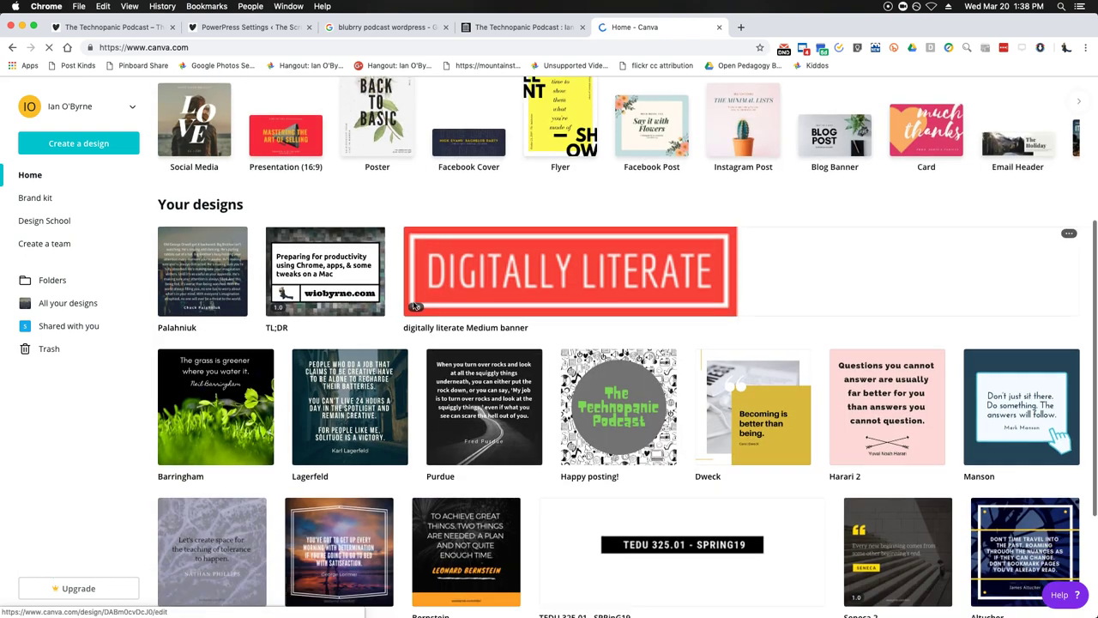
click(630, 391)
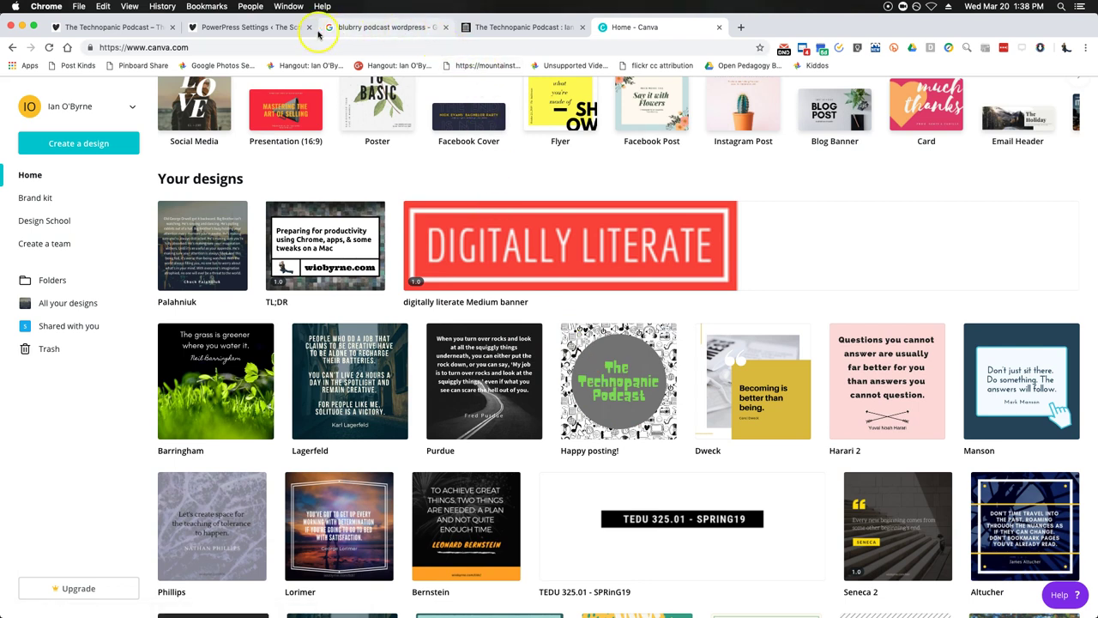
- Return to the PowerPress settings and examine the iTunes image address against the size requirements
click(150, 29)
click(252, 28)
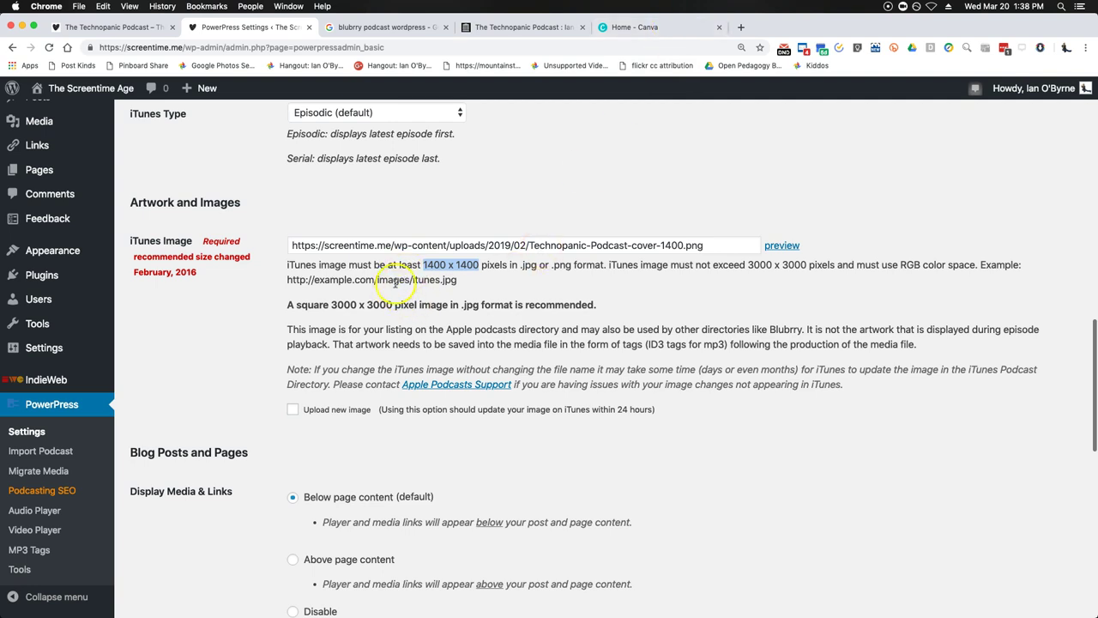
scroll(371, 310, down, 1)
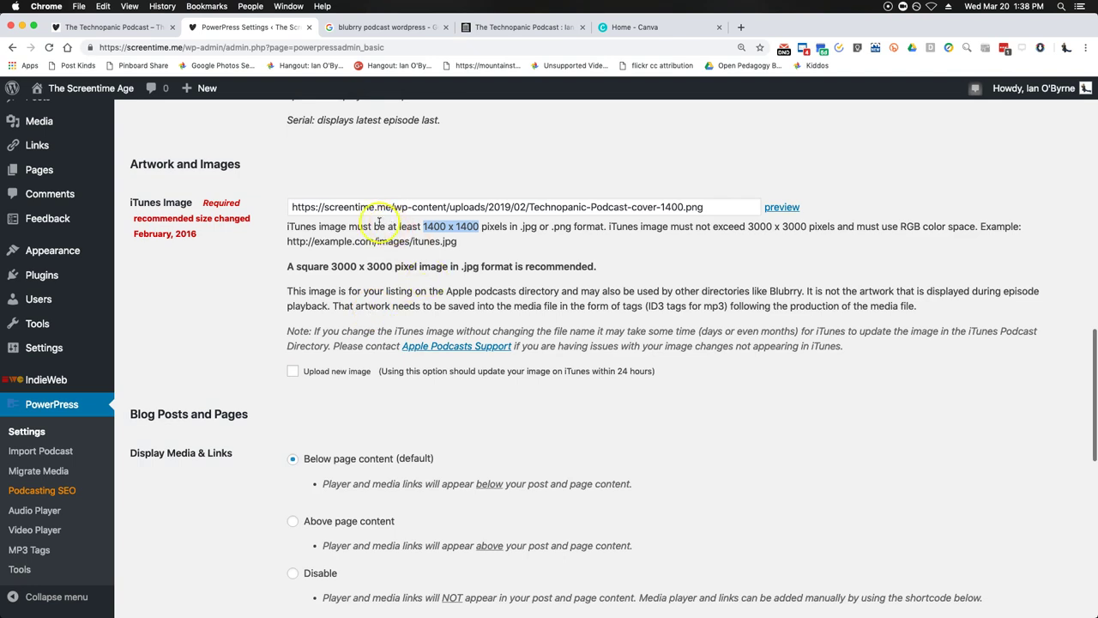
drag(326, 207, 408, 207)
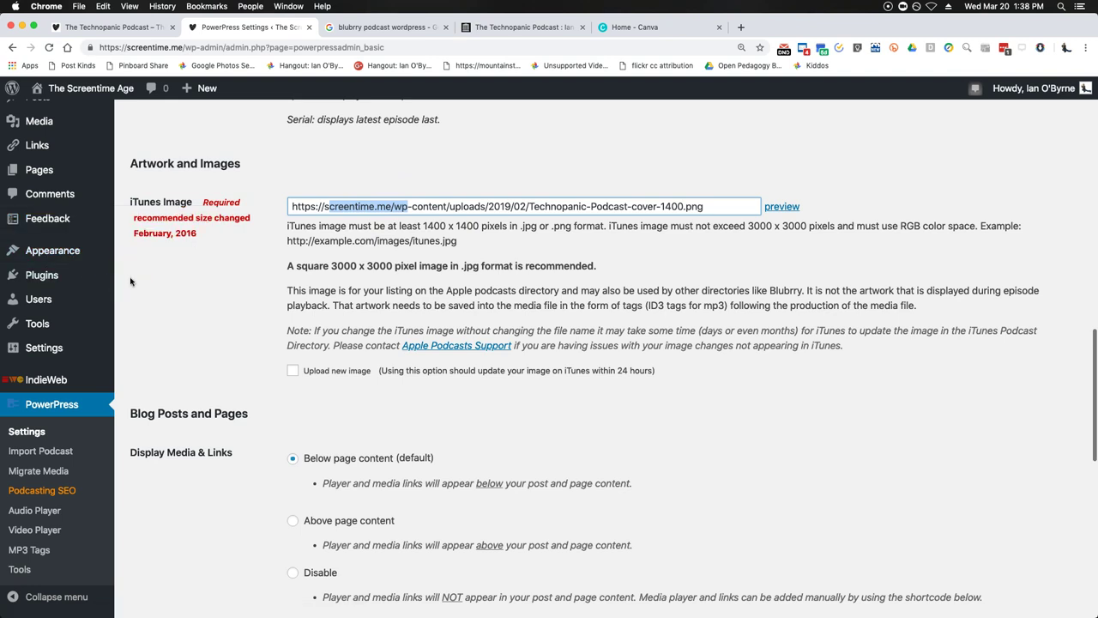
drag(464, 205, 601, 206)
click(571, 245)
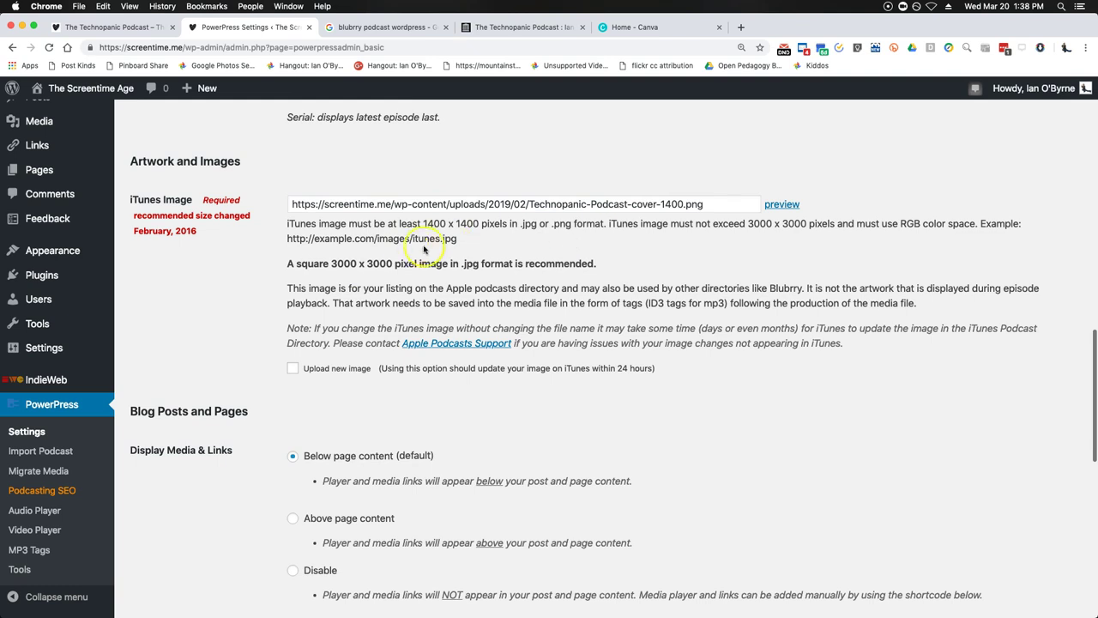
- Review the blog post display settings and advanced options, and switch PowerPress to Advanced Mode
scroll(424, 249, down, 3)
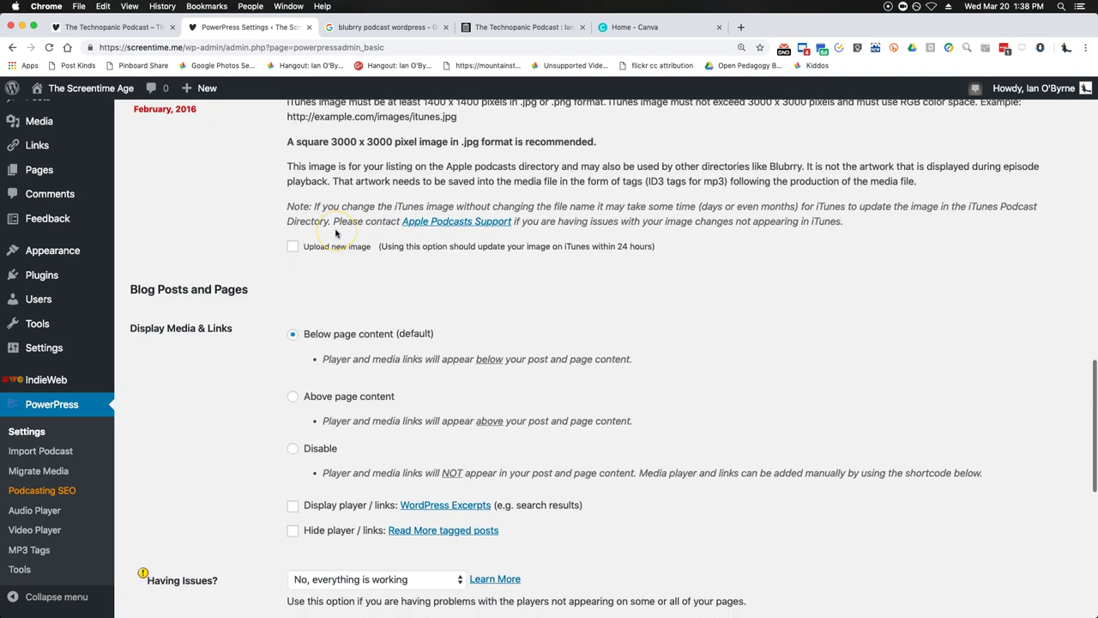
scroll(335, 233, down, 4)
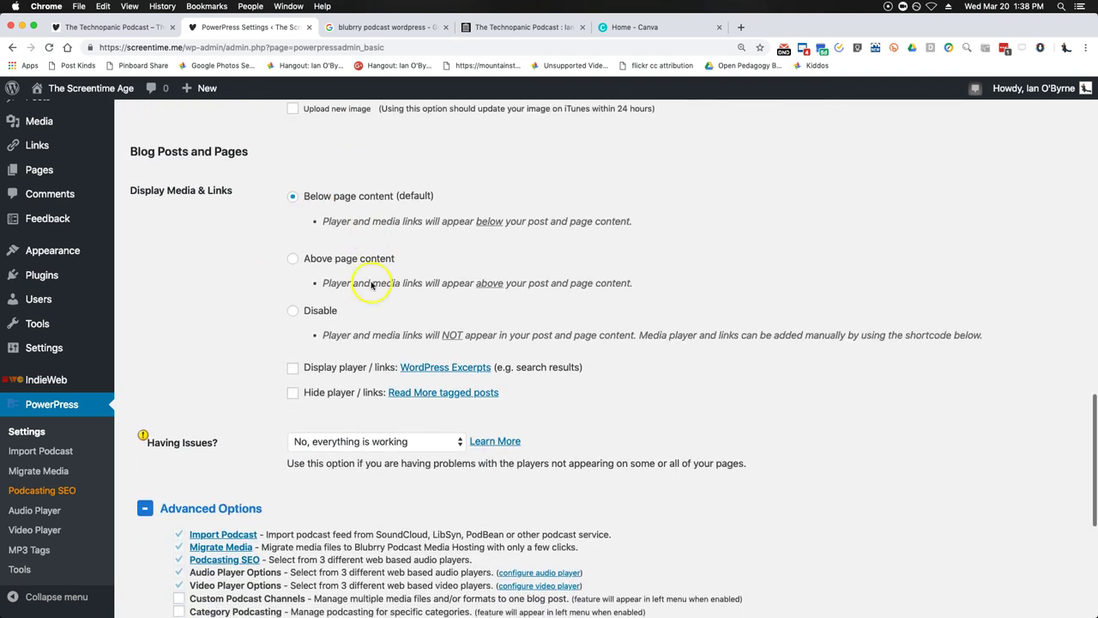
scroll(199, 287, down, 4)
scroll(206, 287, down, 4)
scroll(218, 287, up, 5)
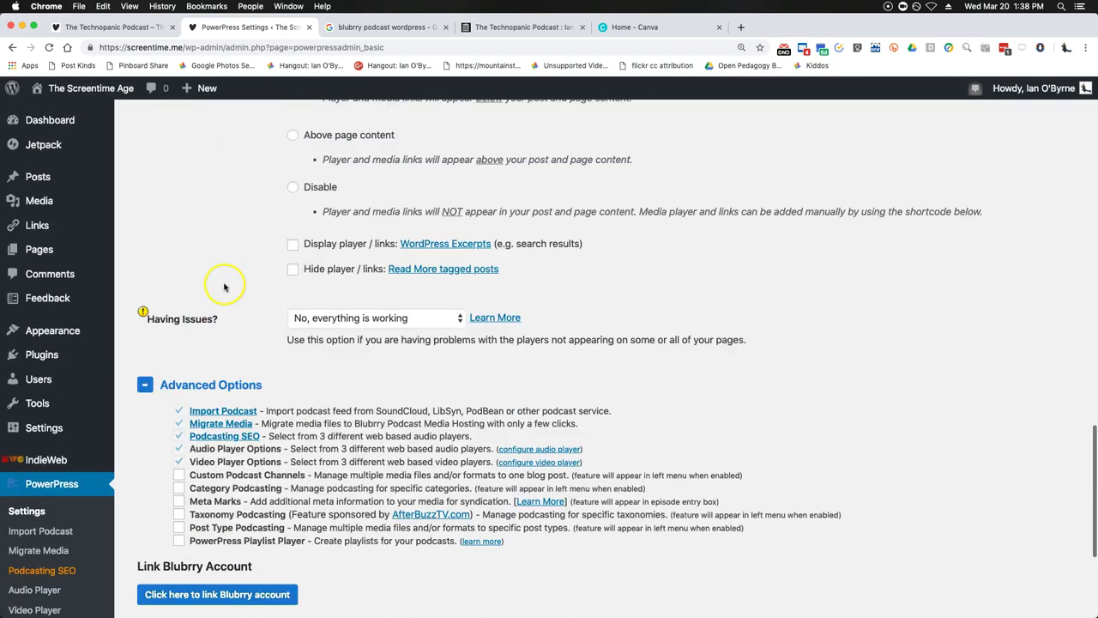
scroll(326, 268, up, 15)
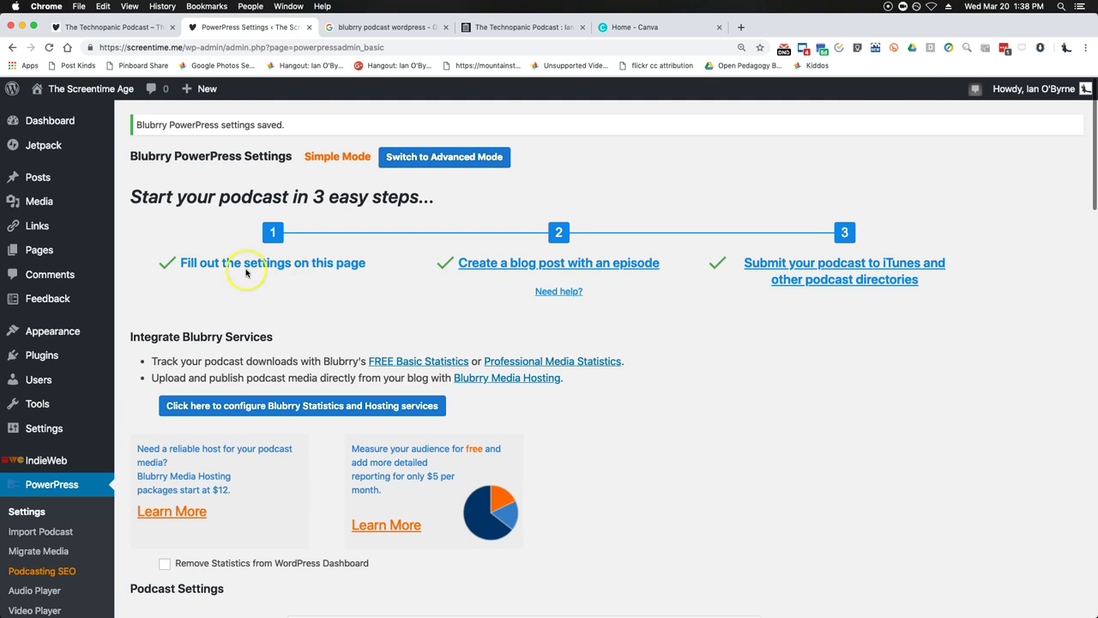
click(413, 157)
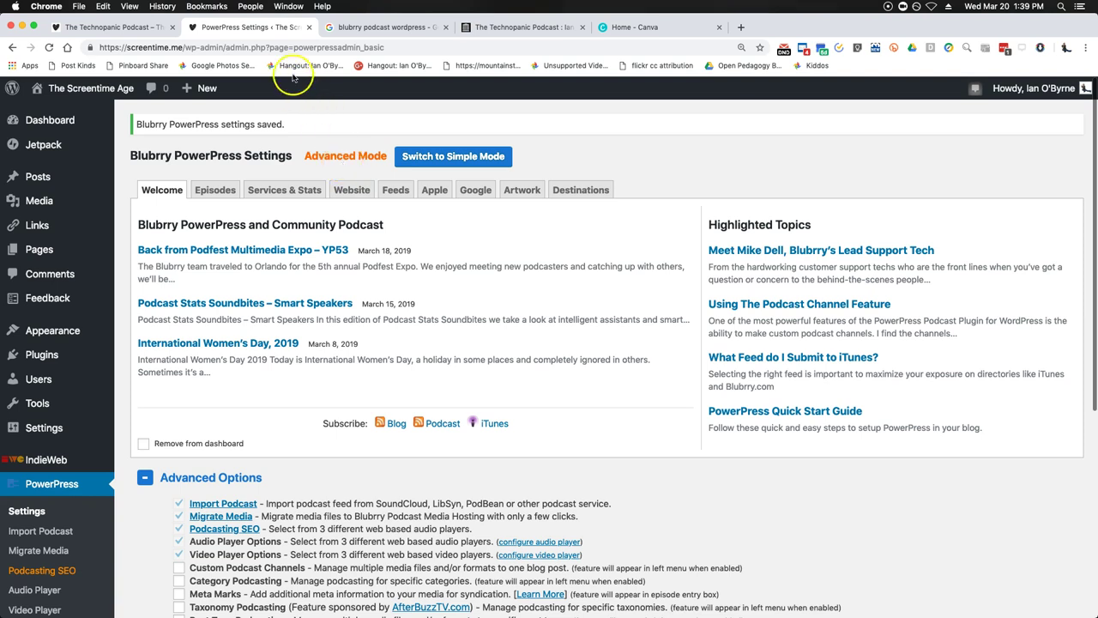
- Look over the welcome page and advanced options of the PowerPress settings in Advanced Mode
click(285, 47)
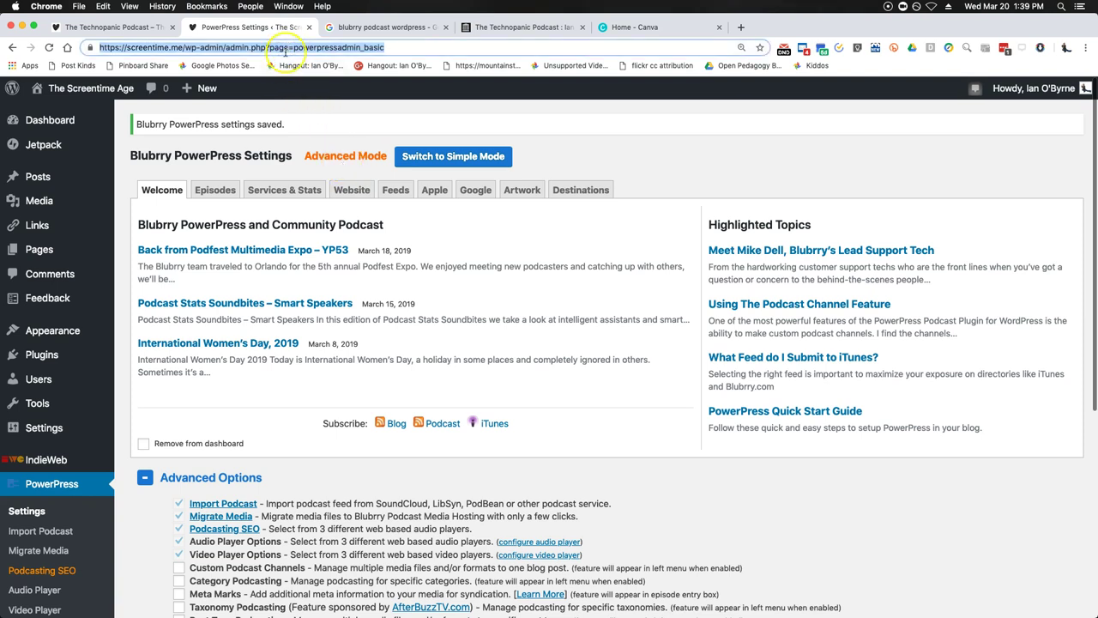
click(571, 154)
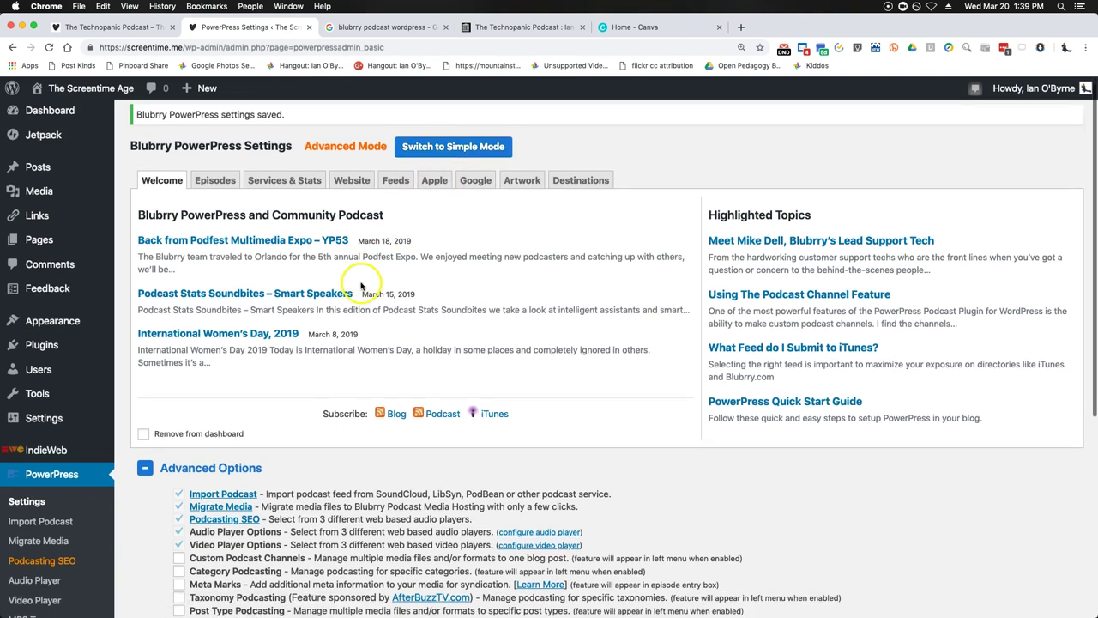
scroll(292, 314, down, 3)
scroll(292, 314, down, 5)
click(167, 493)
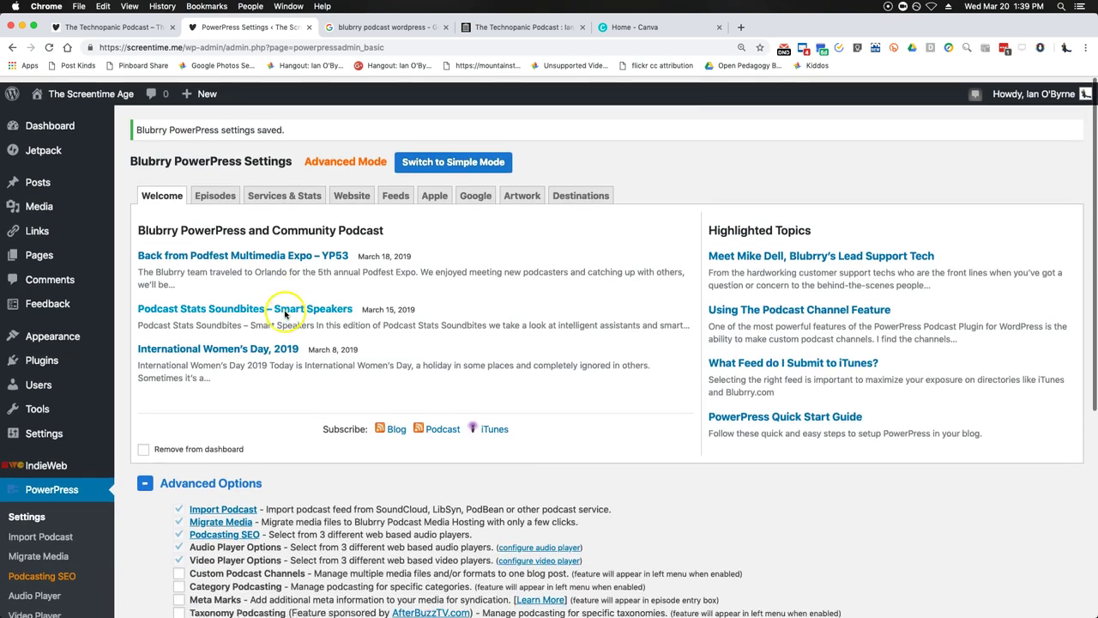
- Review the episode entry box options and the podcast permalink setting in the PowerPress episode settings
click(215, 189)
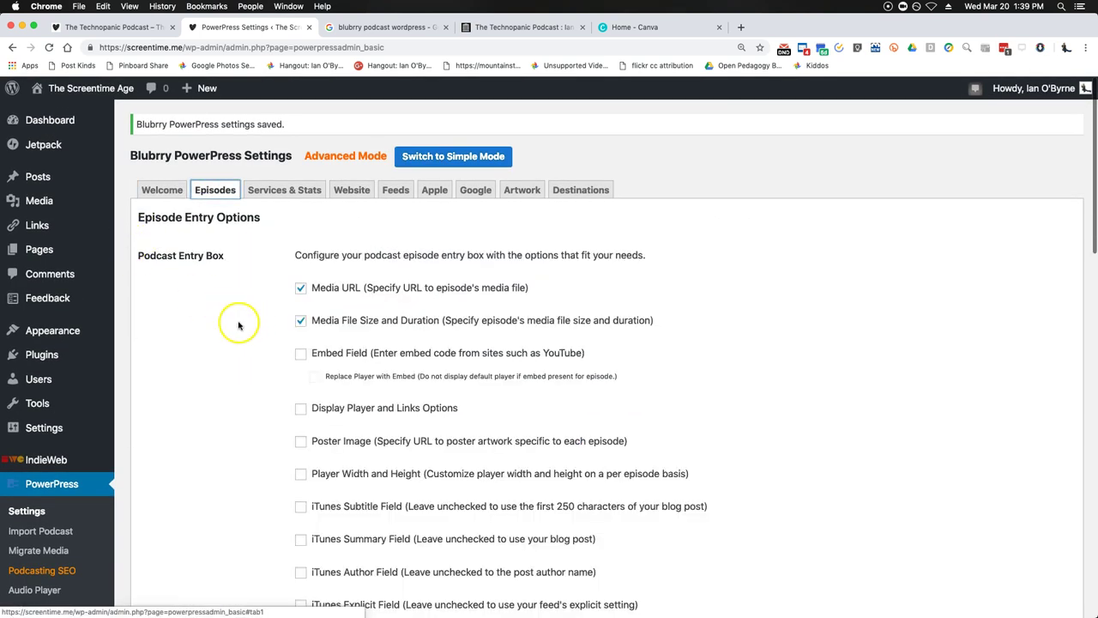
scroll(239, 325, down, 6)
scroll(239, 325, down, 13)
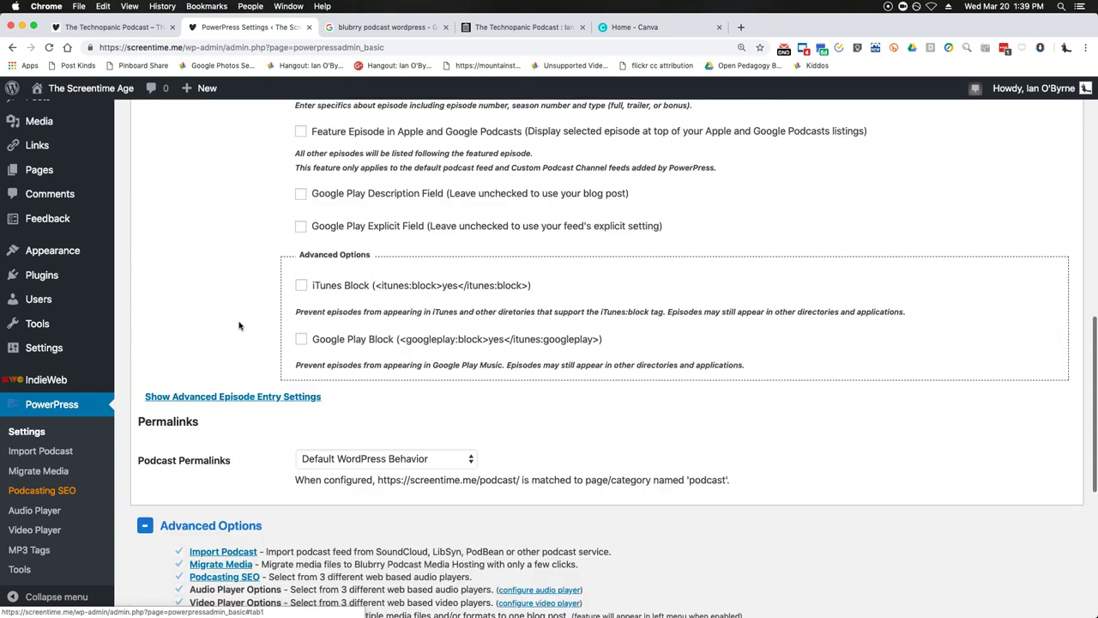
scroll(240, 325, down, 5)
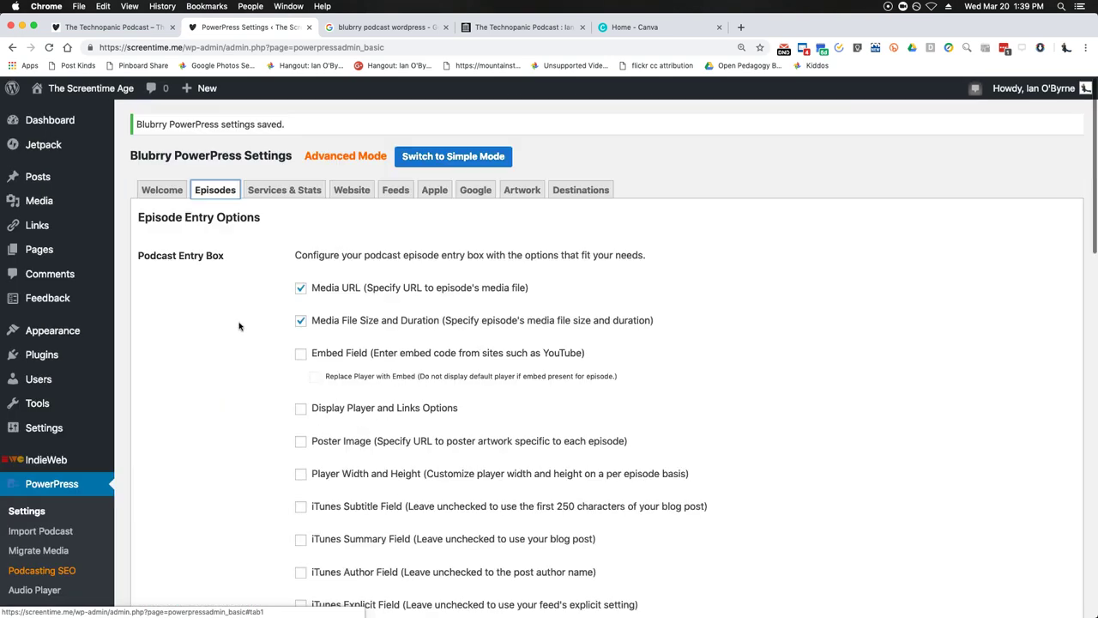
- Review the Blubrry hosting and statistics services and the media statistics redirect setting
click(287, 192)
scroll(214, 248, down, 5)
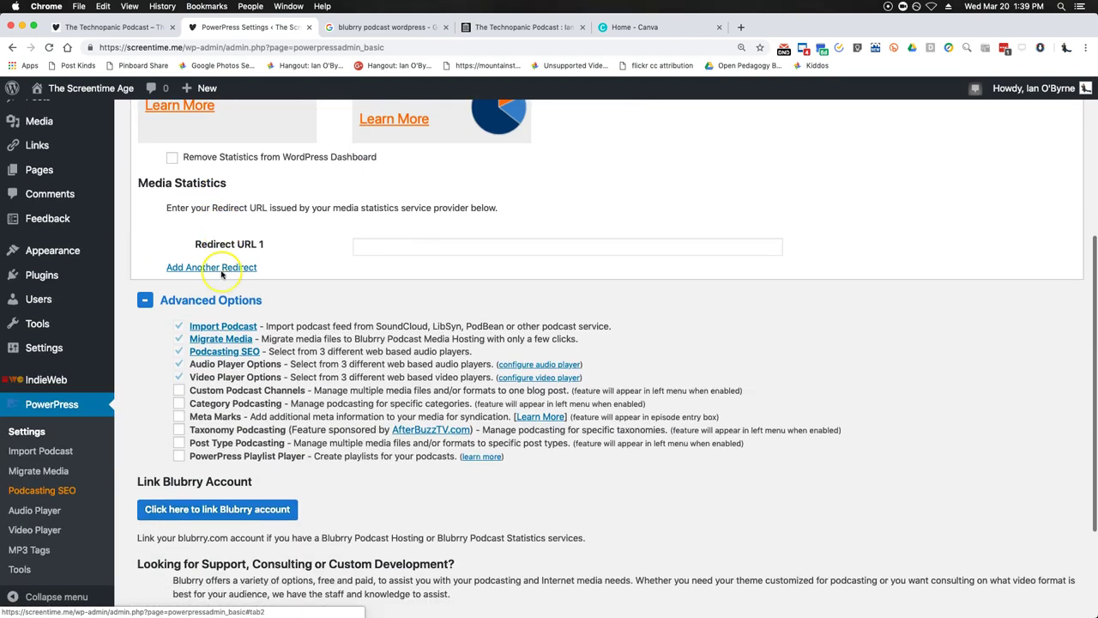
scroll(222, 273, down, 4)
scroll(292, 249, up, 10)
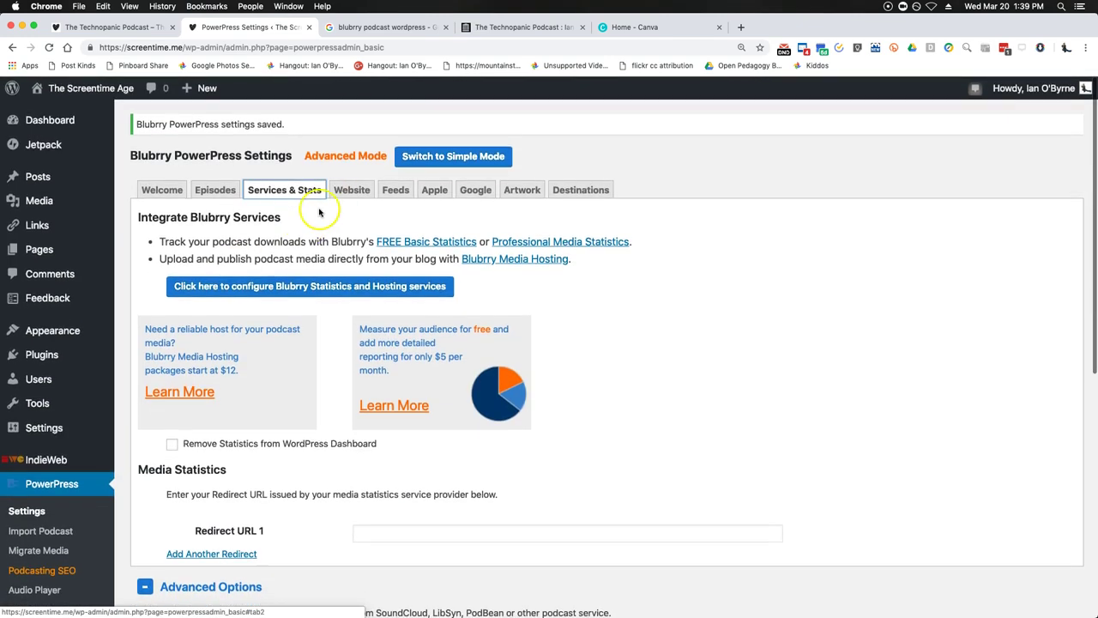
- Review the website settings for media player display, media links, subscribe links, subscribe page and shortcodes
click(347, 192)
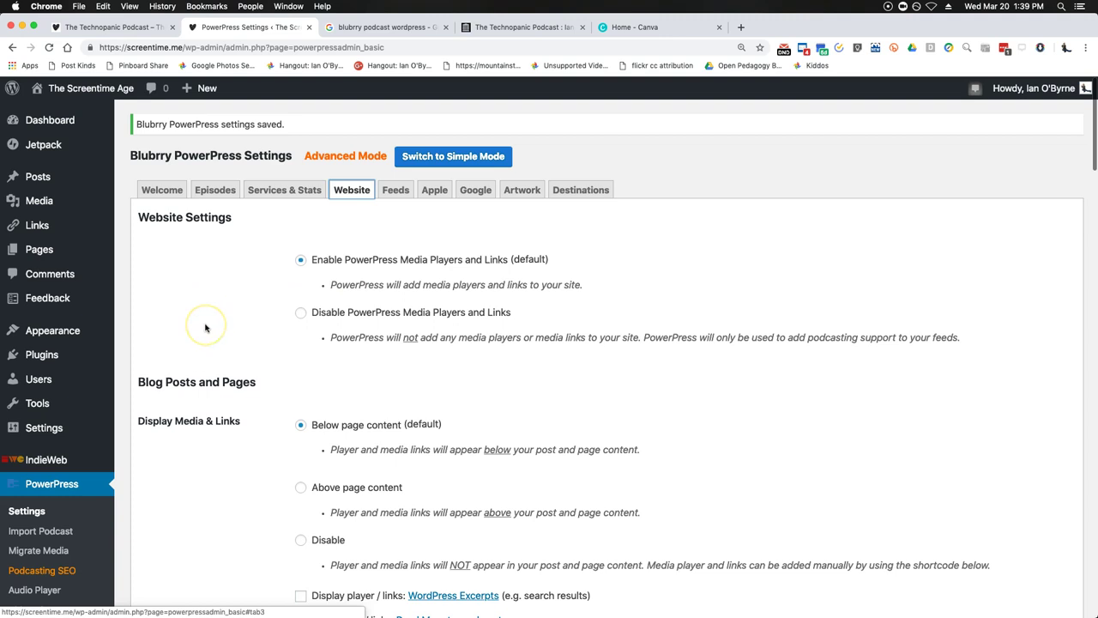
scroll(205, 327, down, 5)
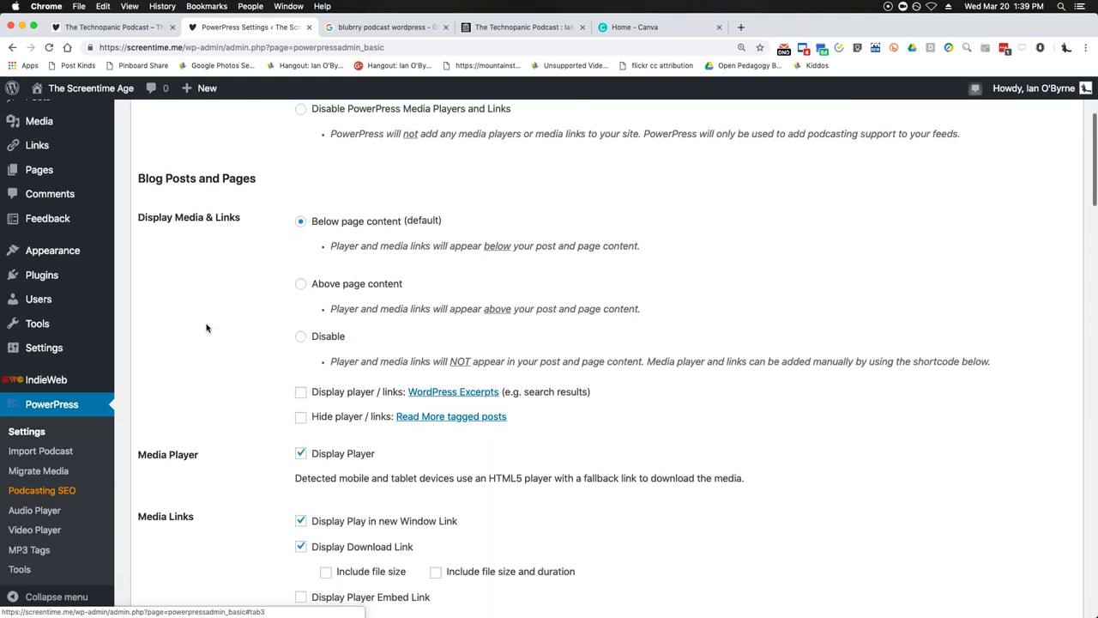
scroll(390, 358, down, 15)
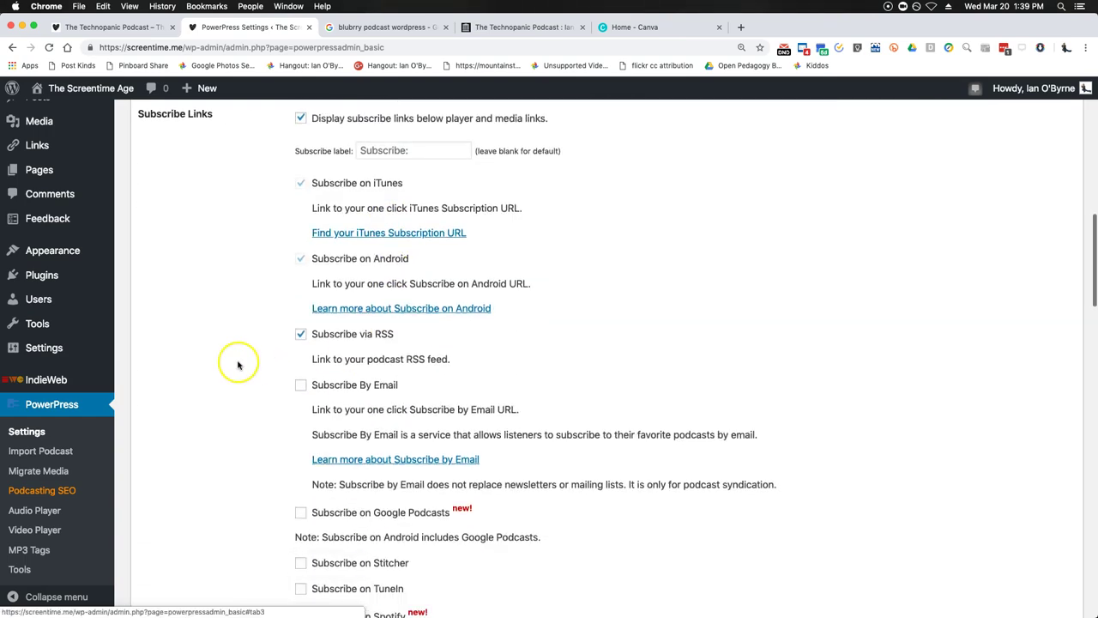
scroll(216, 365, down, 11)
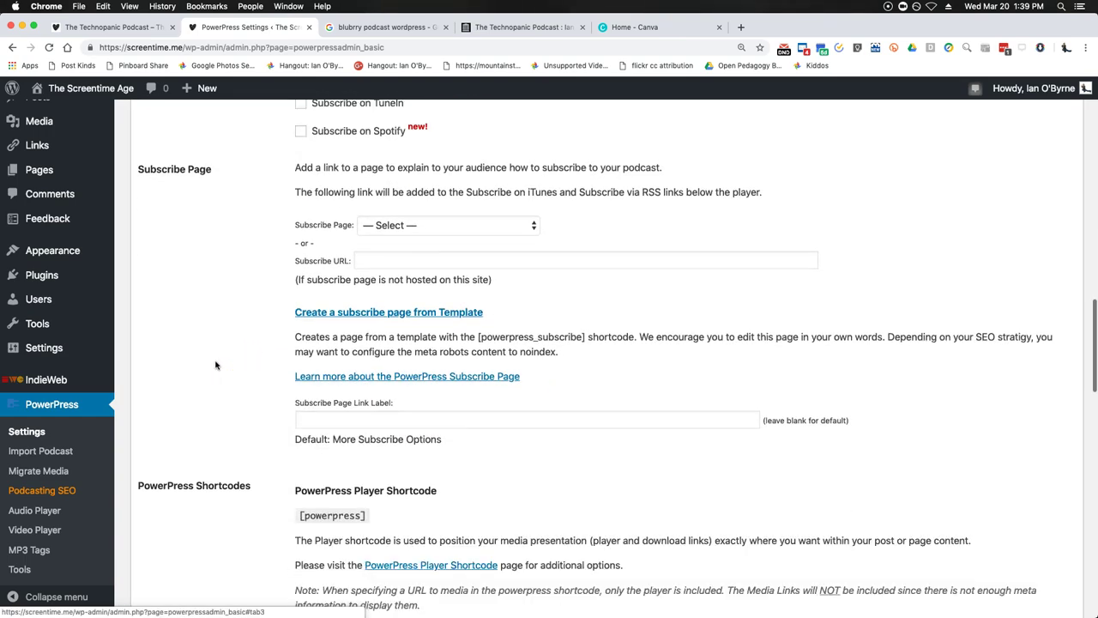
scroll(215, 364, up, 20)
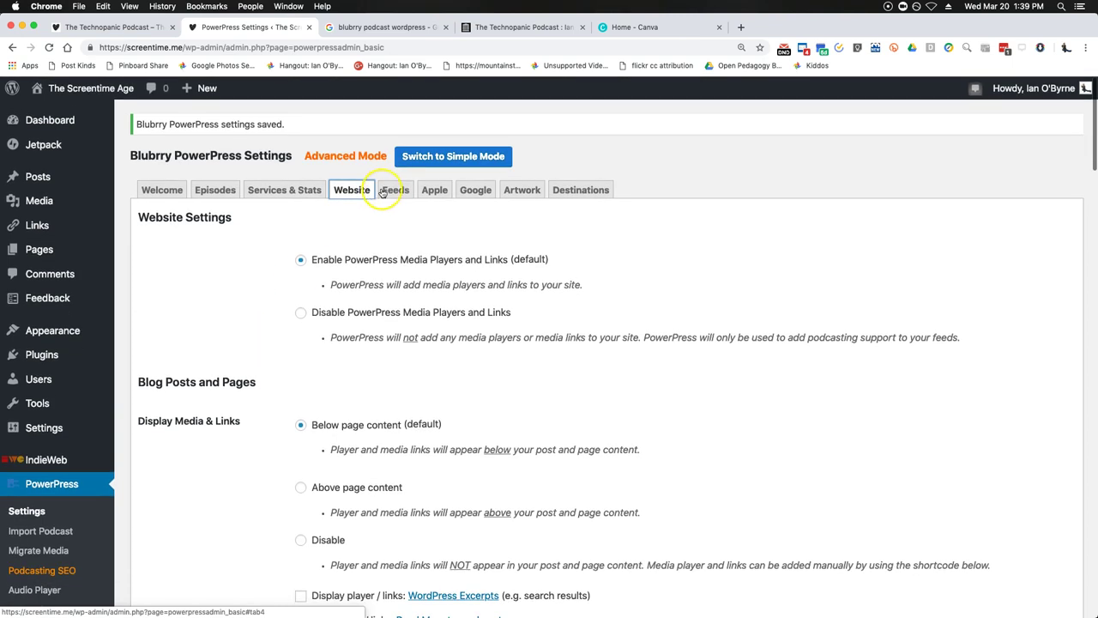
- Examine the podcast feed settings, including the feed enhancement choice and the special podcast-only feed address
click(395, 190)
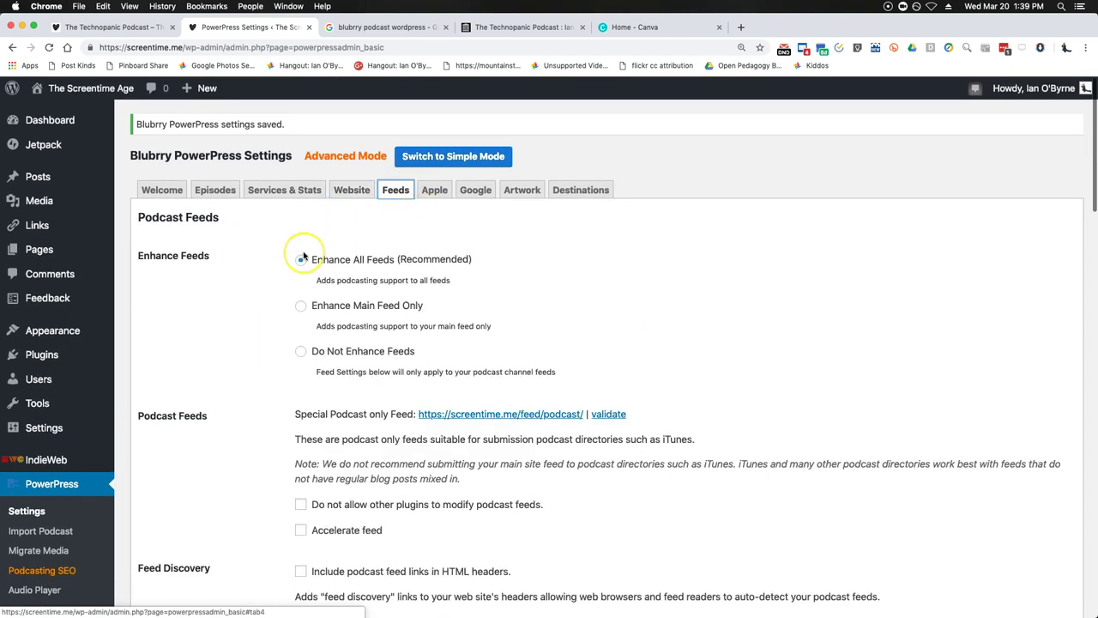
click(374, 228)
scroll(374, 229, down, 1)
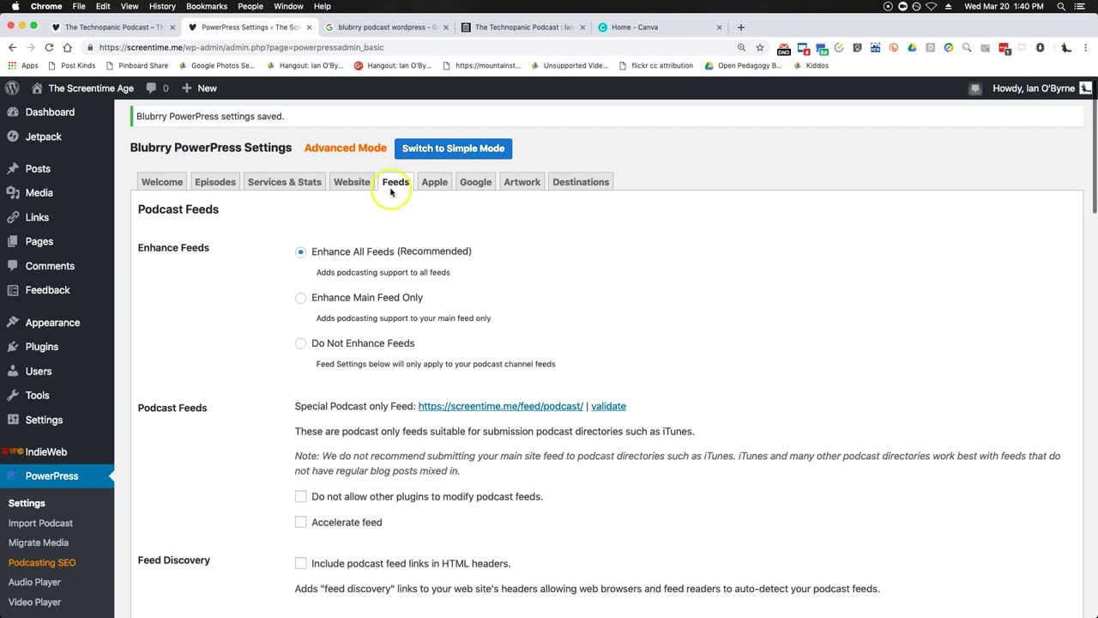
scroll(257, 274, down, 5)
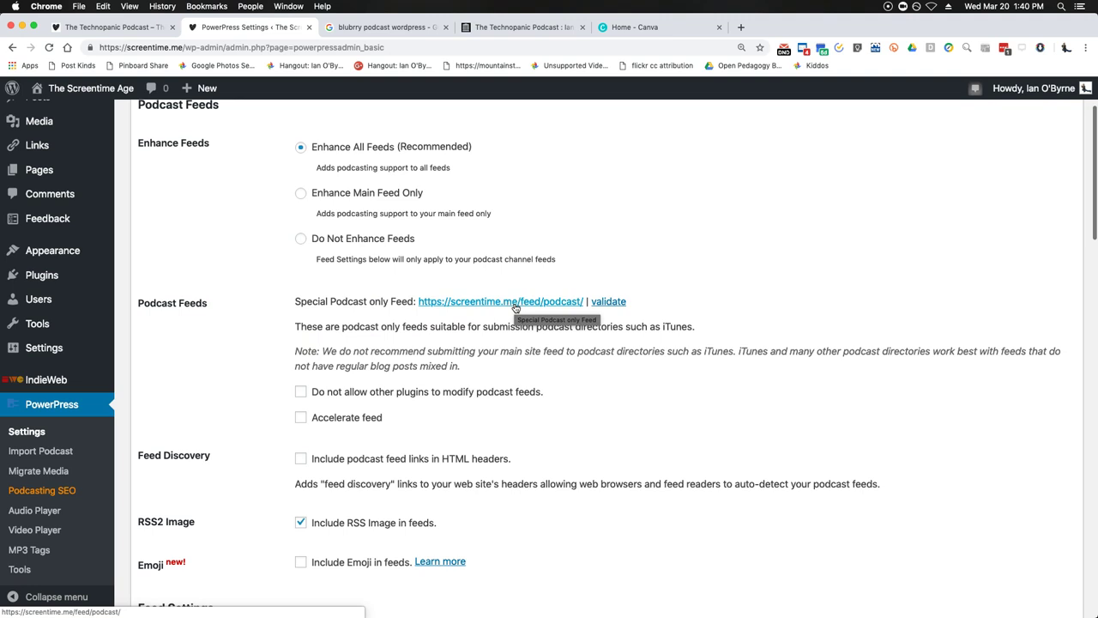
- Open the validation page for the special podcast-only feed in a new browser tab and switch to it
right_click(601, 300)
click(613, 307)
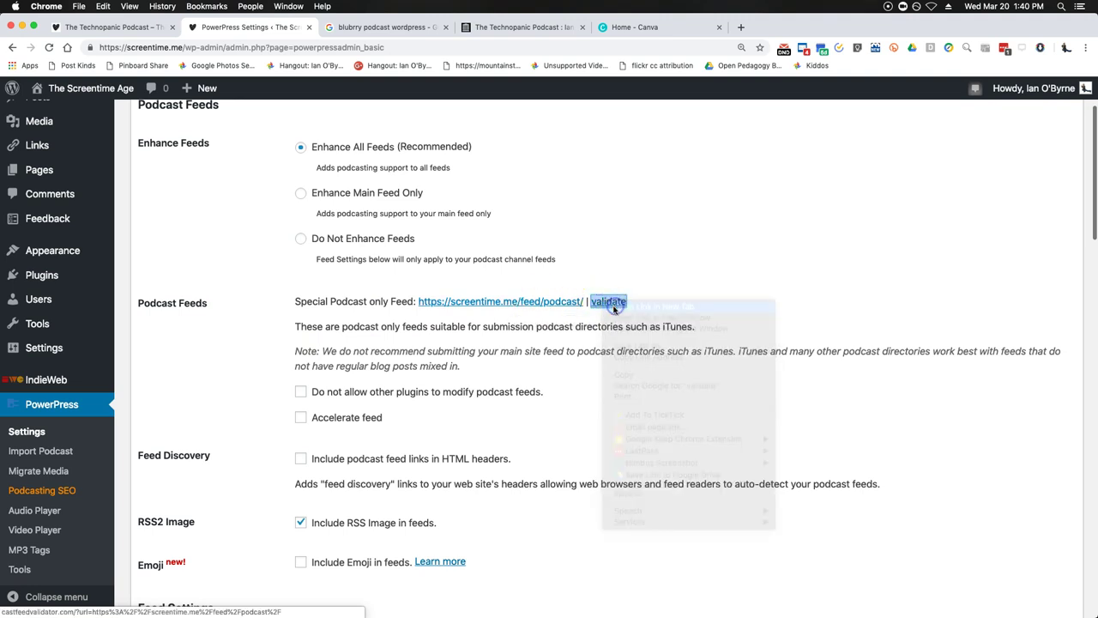
click(398, 29)
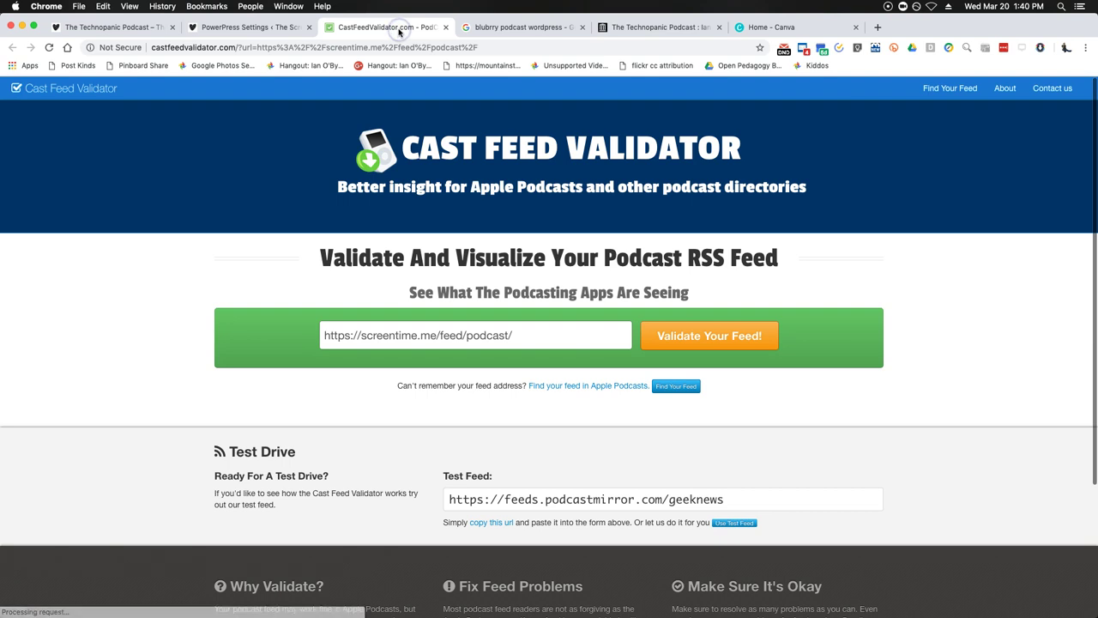
click(251, 27)
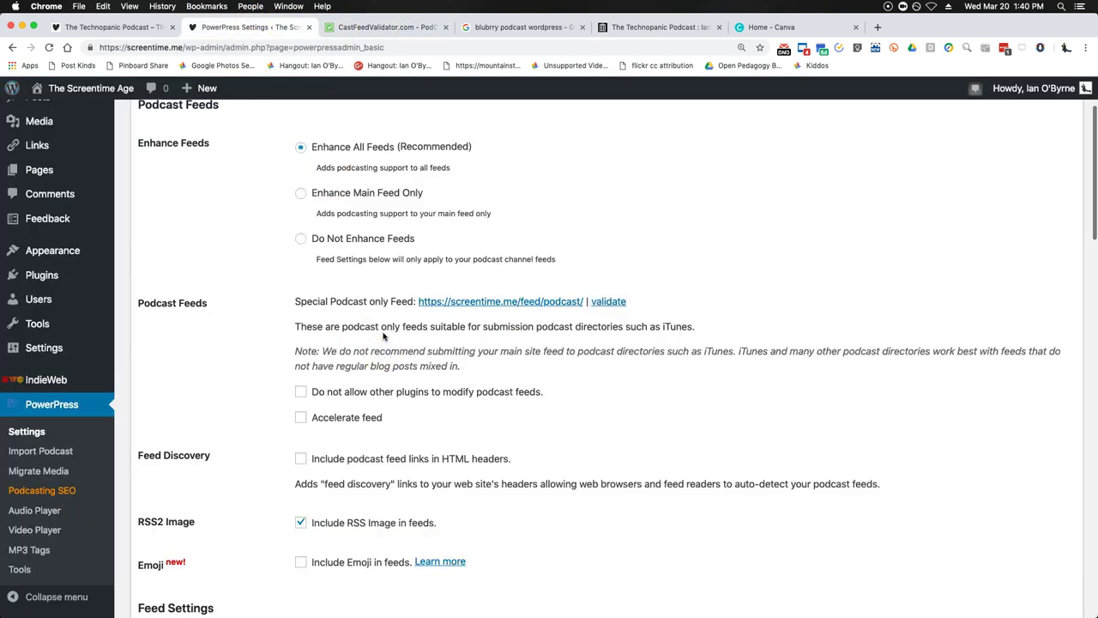
click(386, 29)
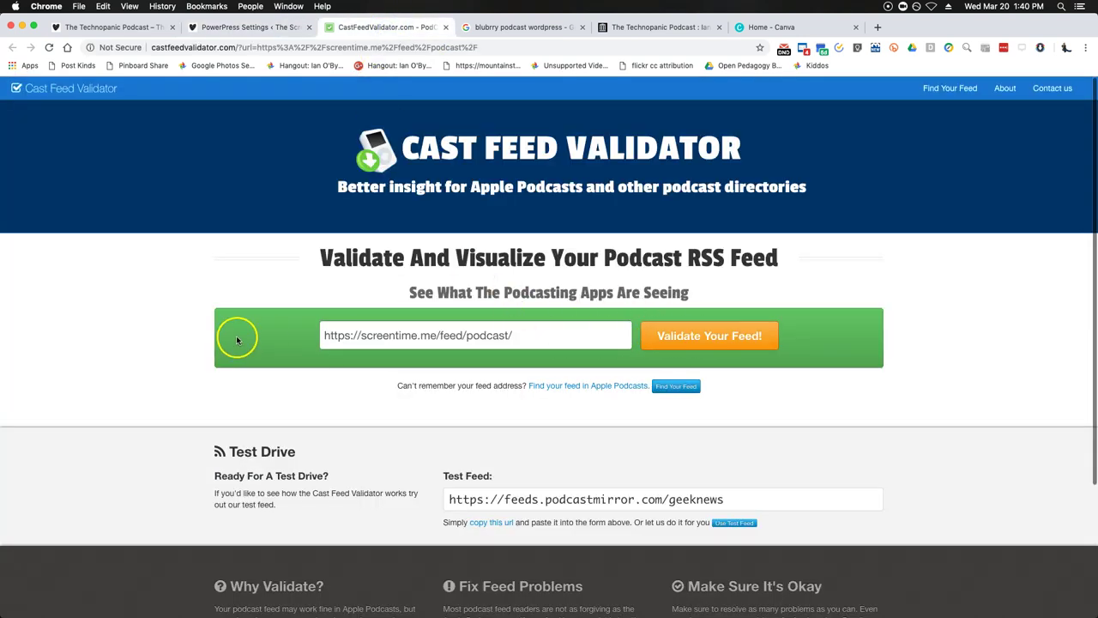
click(704, 342)
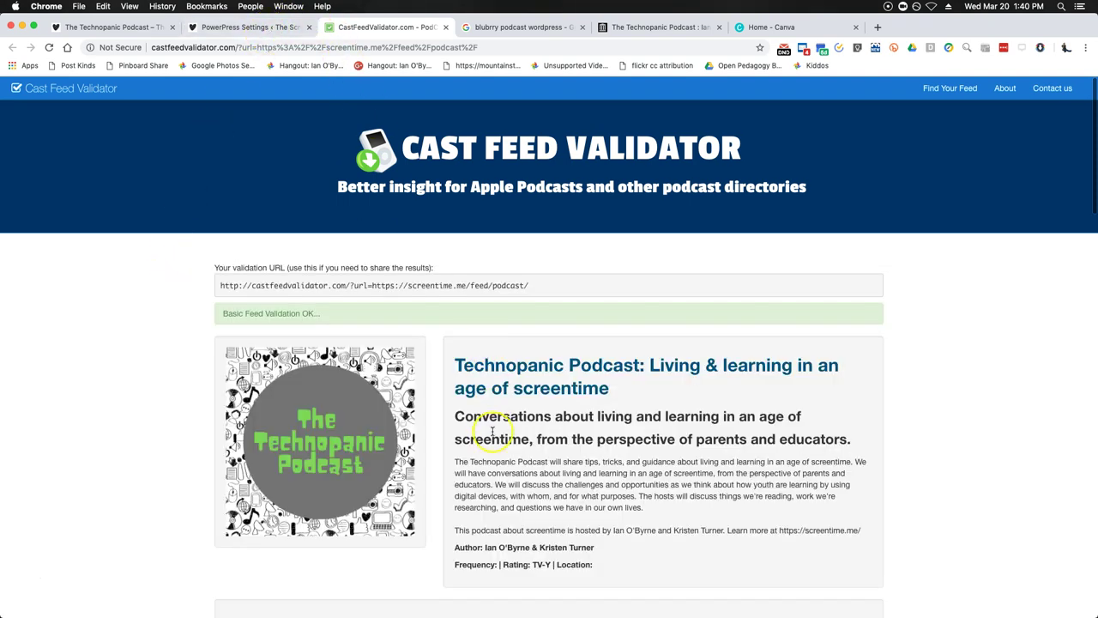
scroll(493, 433, down, 3)
scroll(496, 438, down, 5)
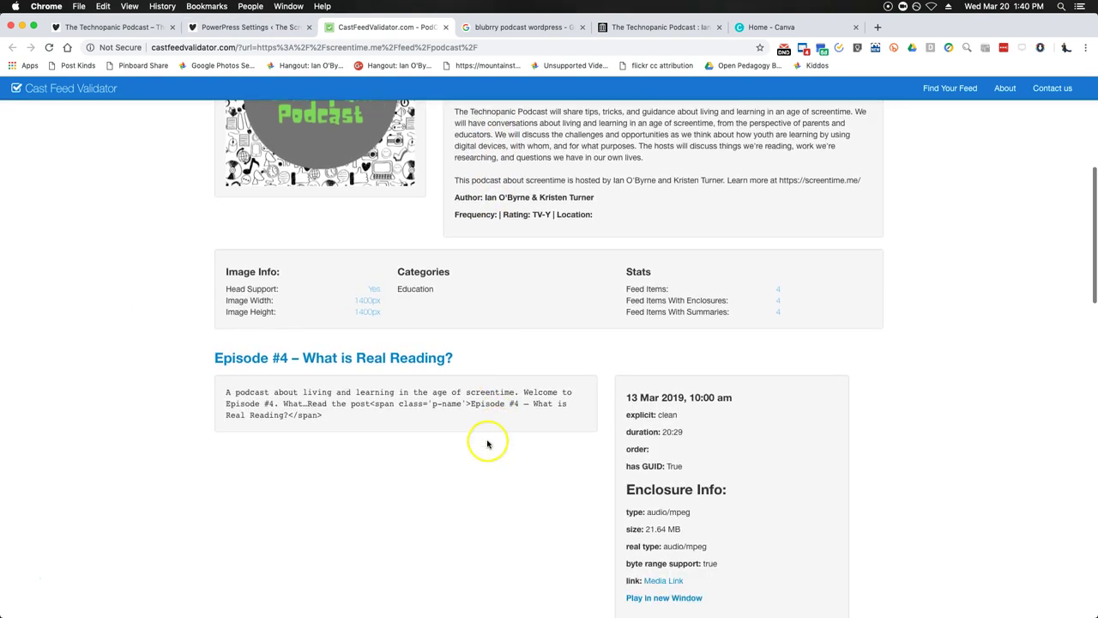
- Return to the PowerPress feed settings and examine the feed title and feed description
click(262, 27)
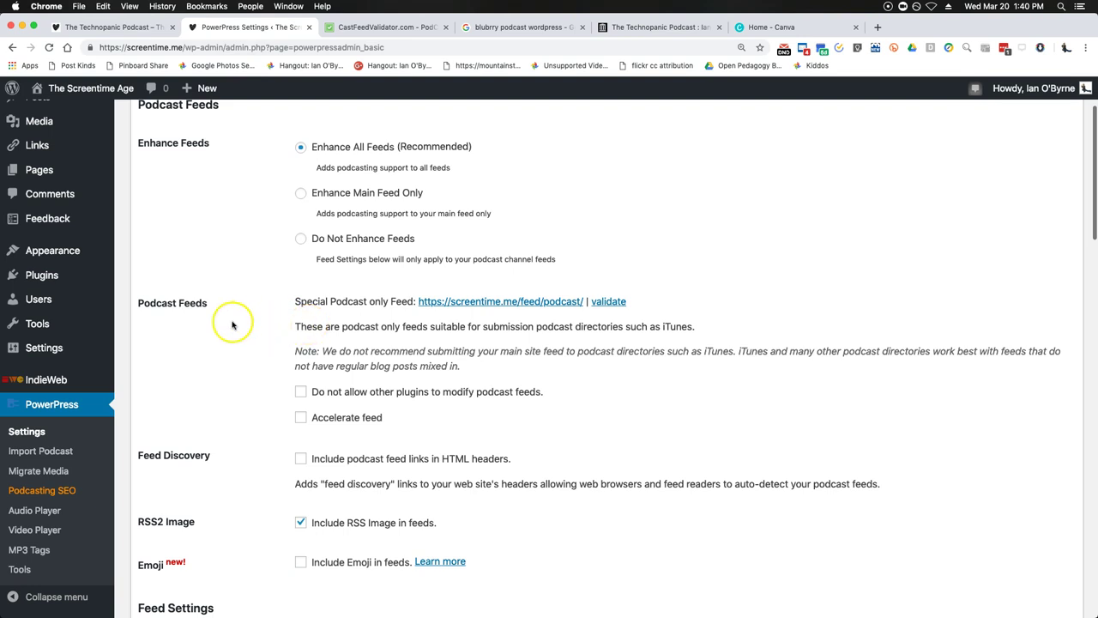
scroll(232, 324, down, 5)
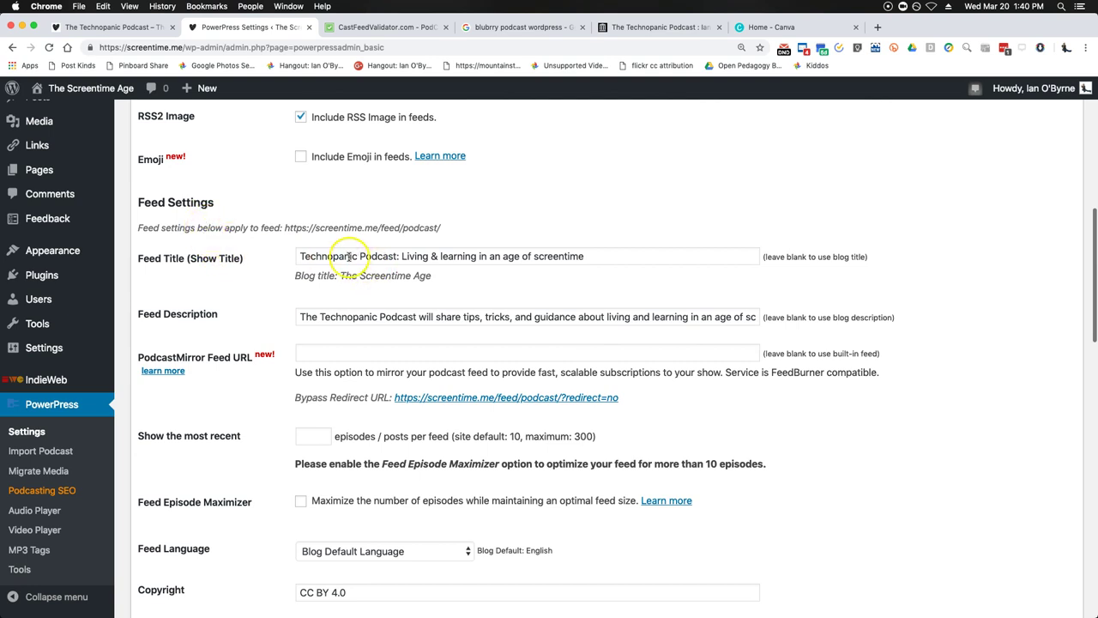
drag(351, 256, 553, 255)
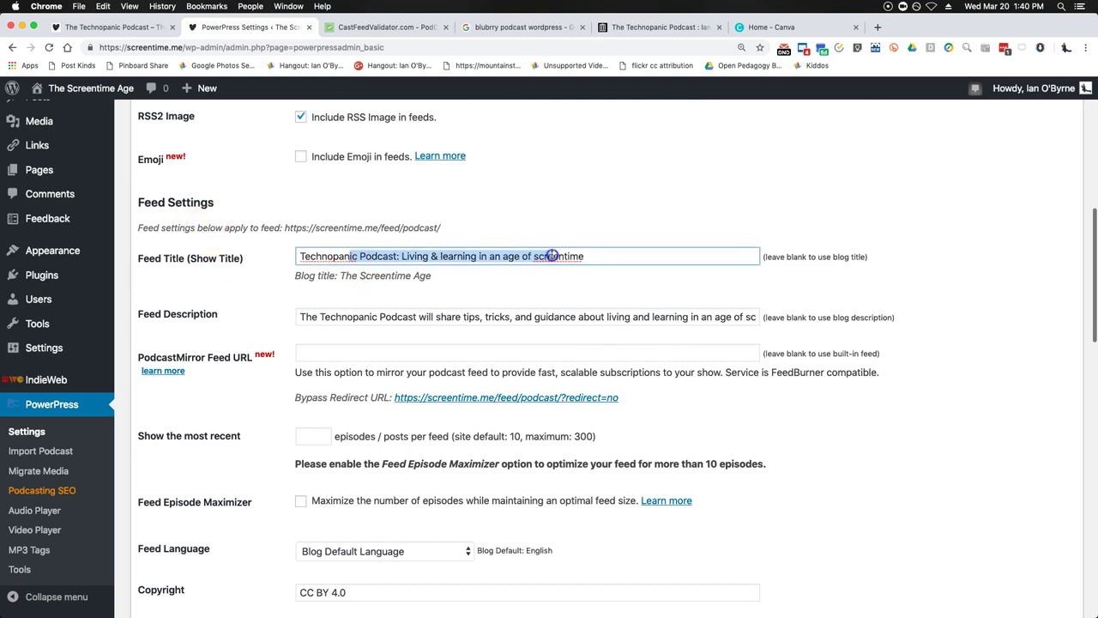
click(360, 317)
drag(392, 318, 558, 320)
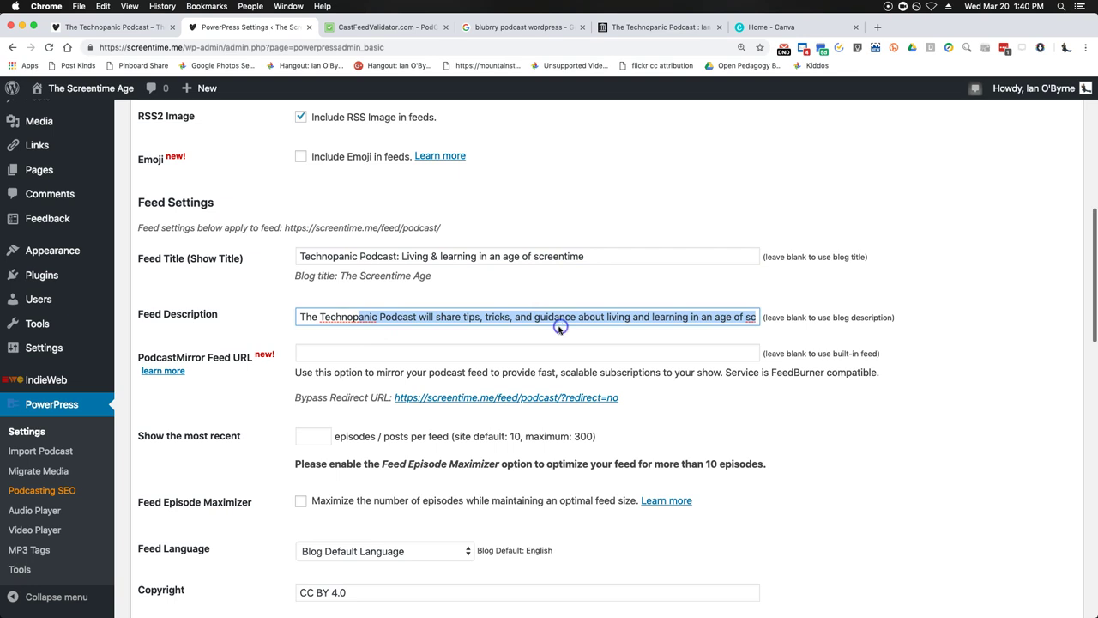
- Examine the remaining feed settings: episodes per feed, language, copyright, basic show information, donate link and parental rating
scroll(558, 321, down, 3)
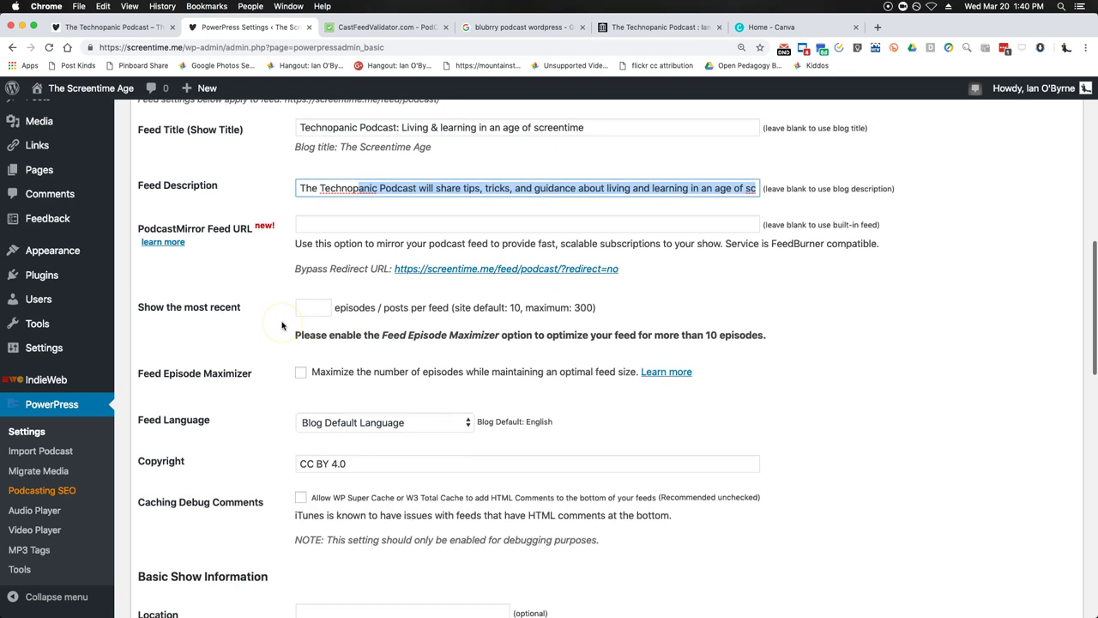
scroll(282, 325, down, 5)
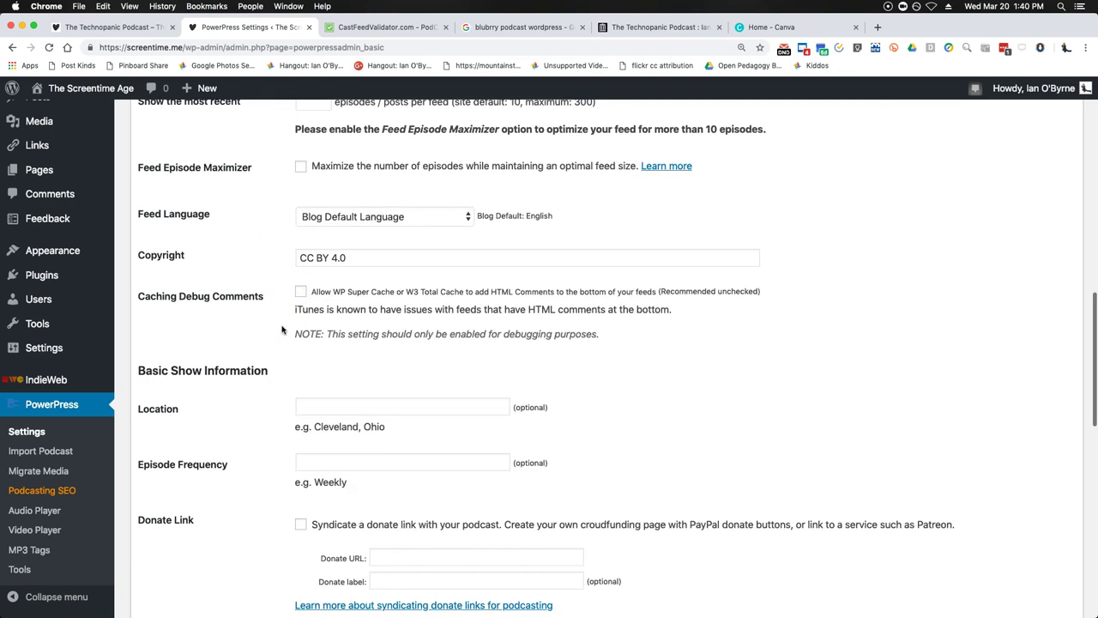
scroll(281, 329, down, 4)
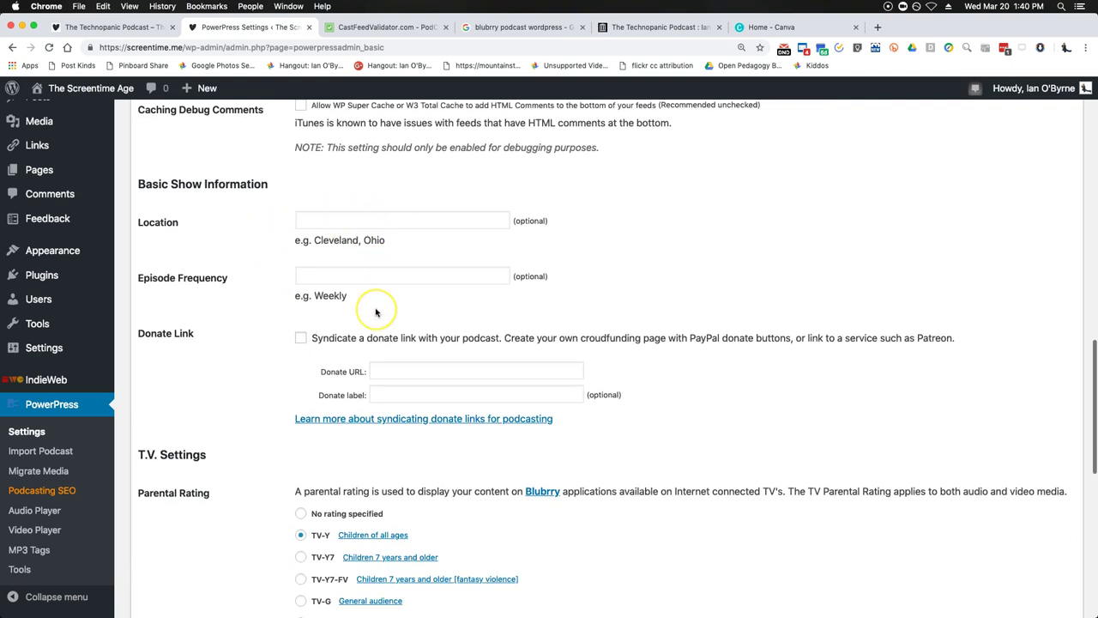
scroll(377, 311, down, 2)
scroll(374, 313, down, 4)
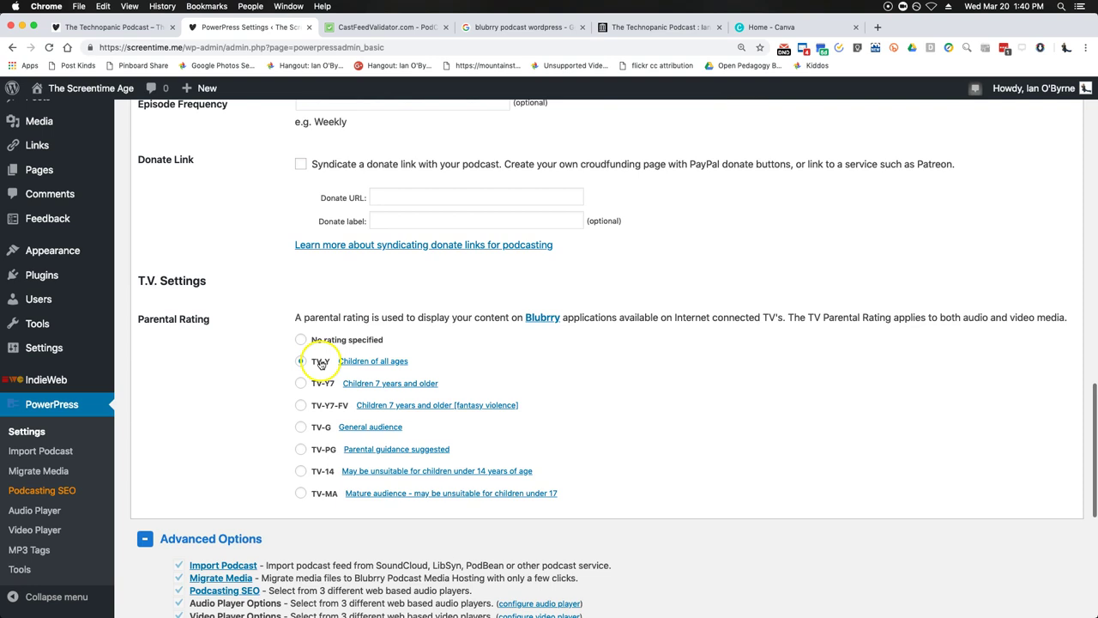
scroll(283, 326, down, 1)
scroll(245, 335, down, 1)
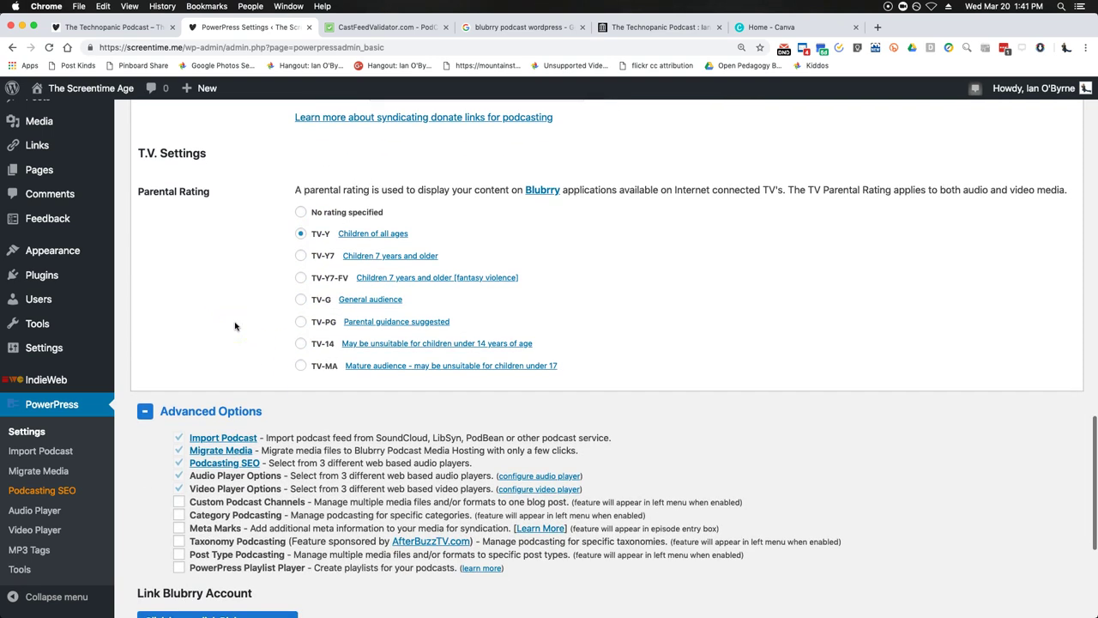
scroll(235, 318, up, 1)
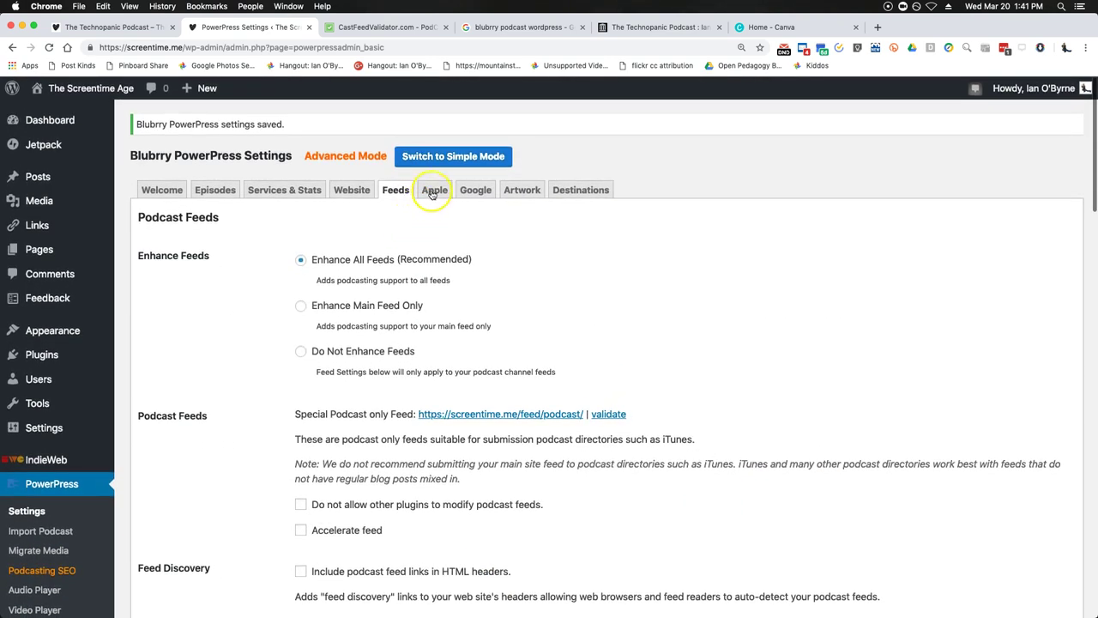
- Open the Apple settings and examine the iTunes program subtitle and program summary
click(432, 192)
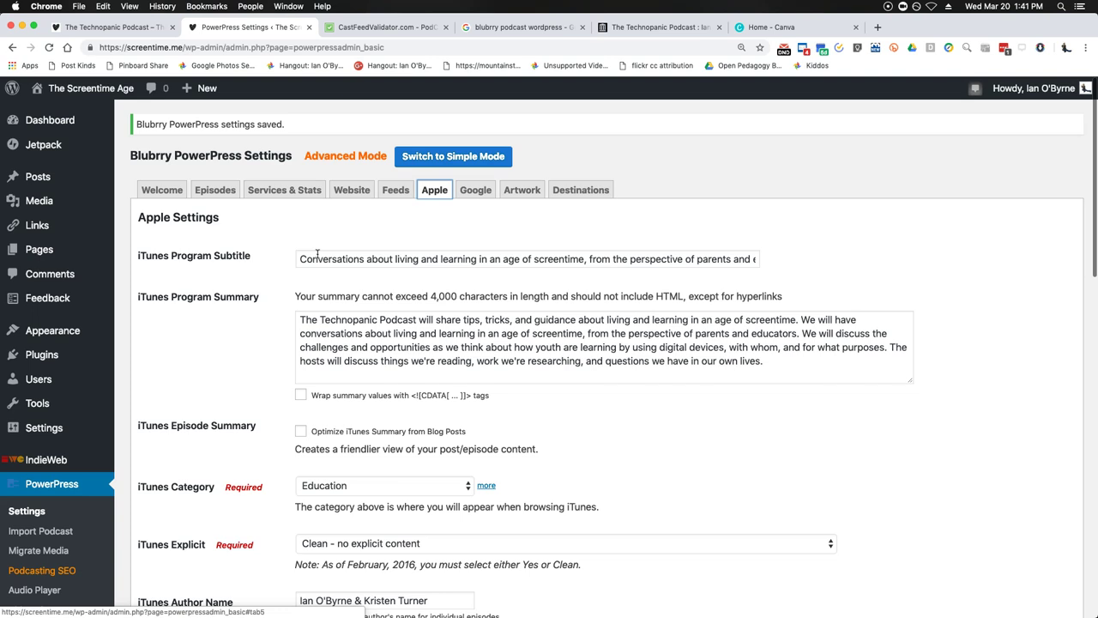
click(332, 263)
drag(319, 263, 514, 262)
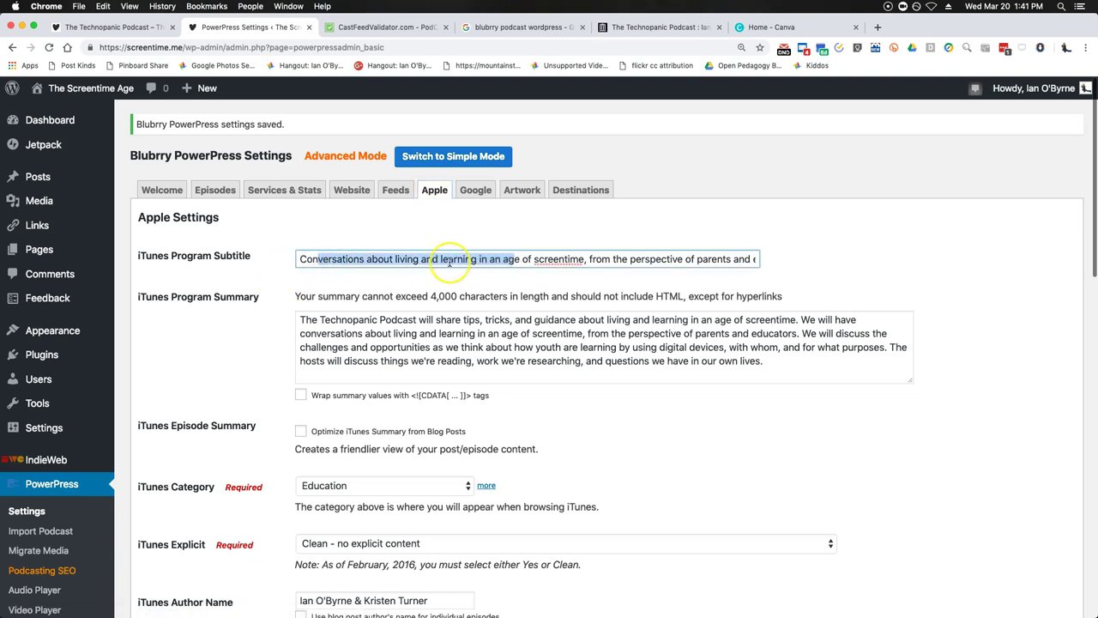
drag(360, 332, 485, 347)
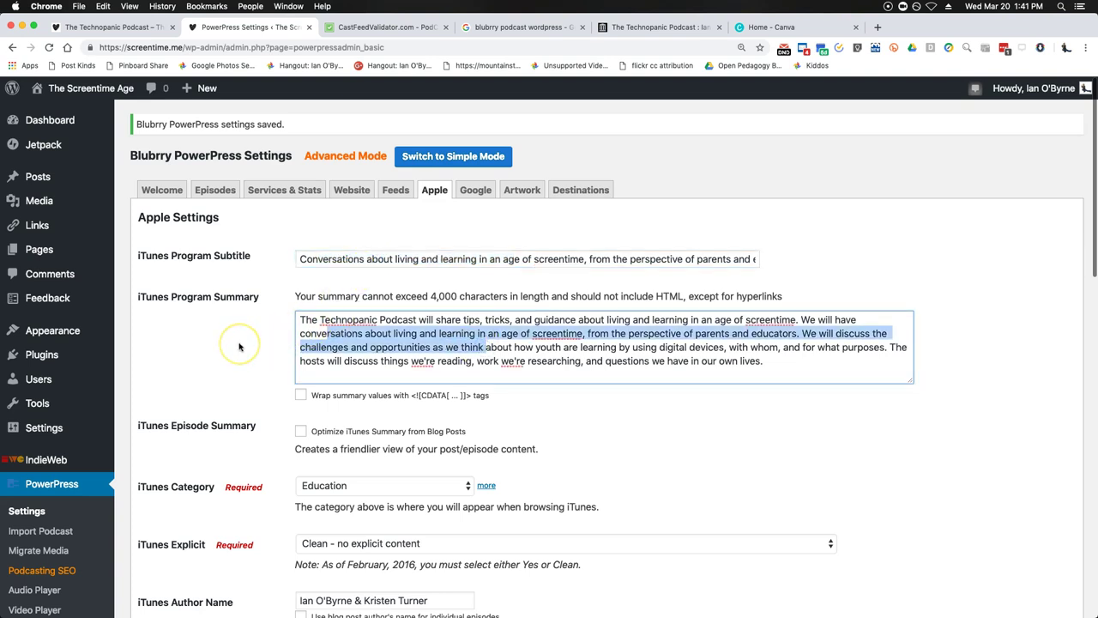
- Examine the remaining Apple settings: category, explicit rating, author name, email, type, new feed URL, iTunes block and iTunes complete
scroll(239, 347, down, 5)
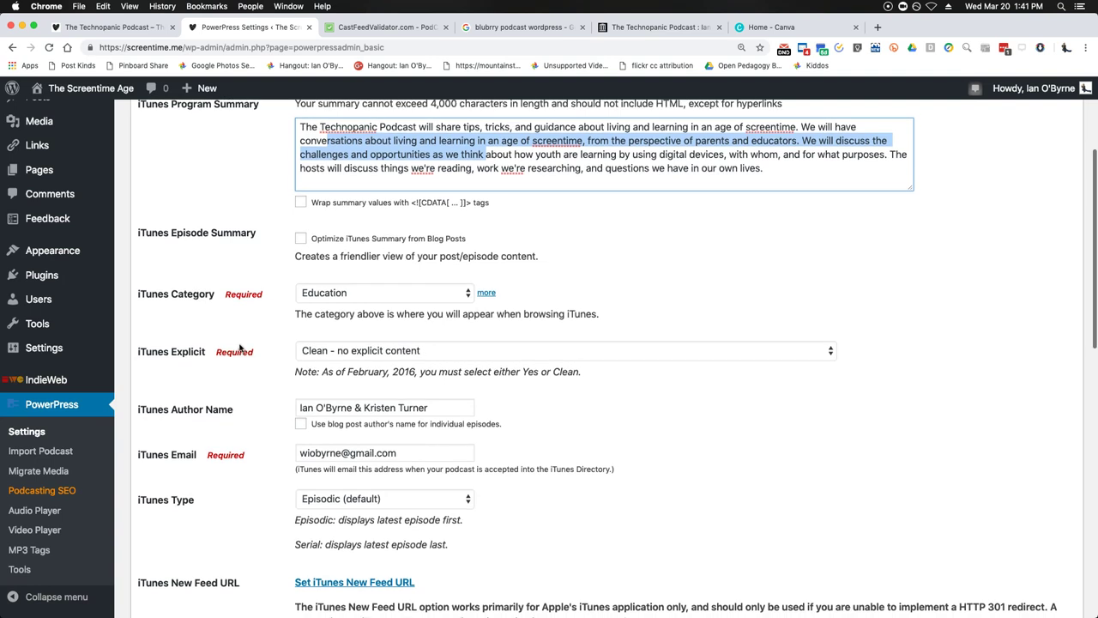
scroll(283, 317, down, 3)
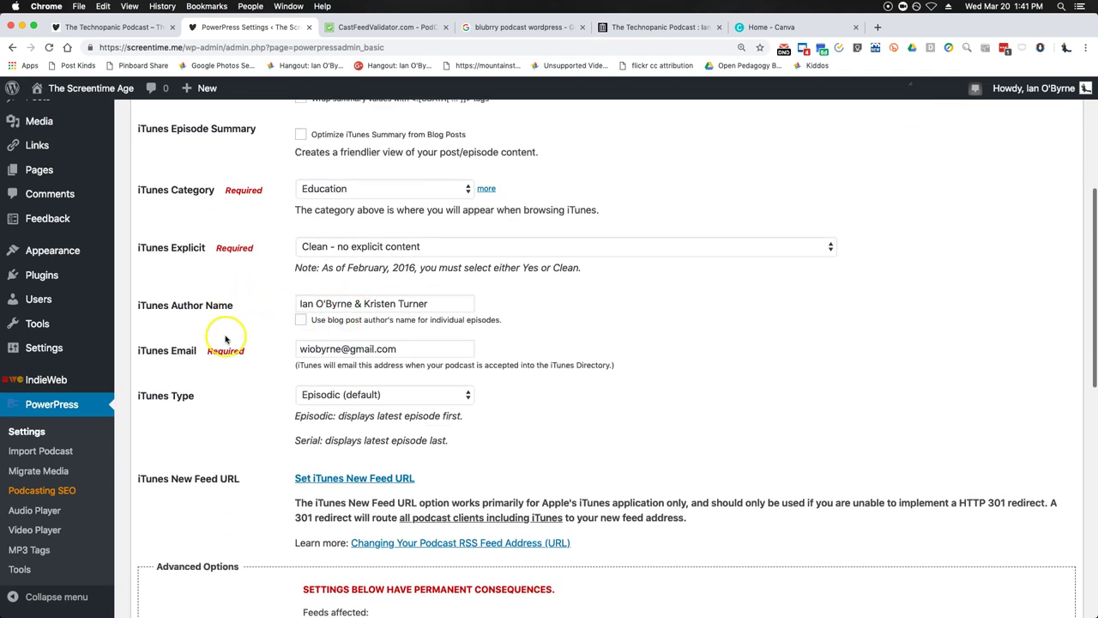
scroll(245, 336, down, 3)
scroll(256, 334, down, 1)
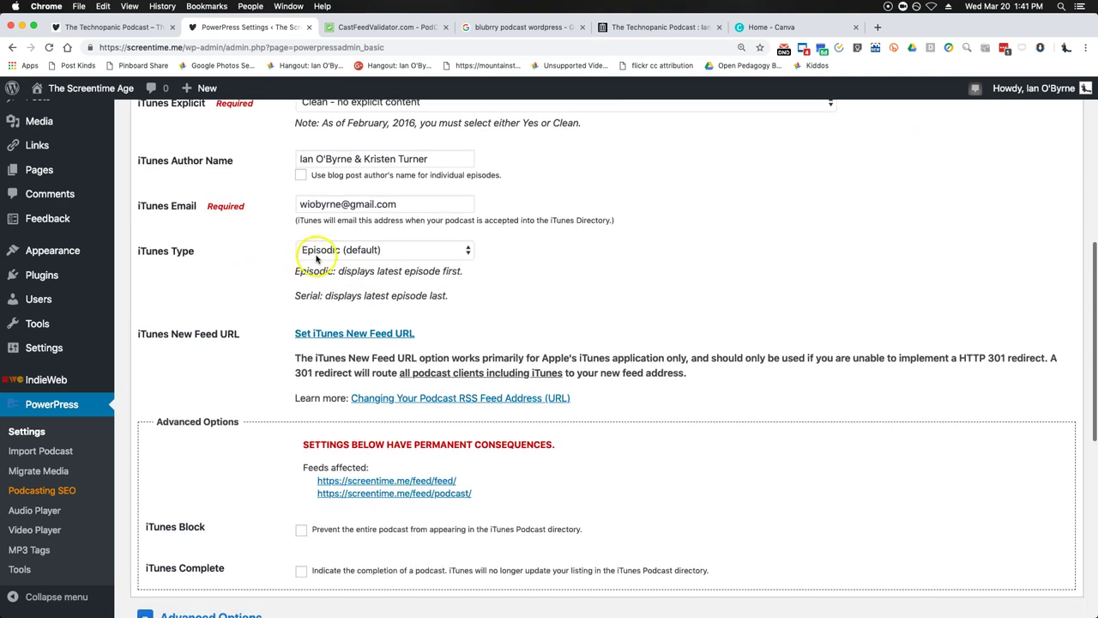
scroll(216, 337, down, 5)
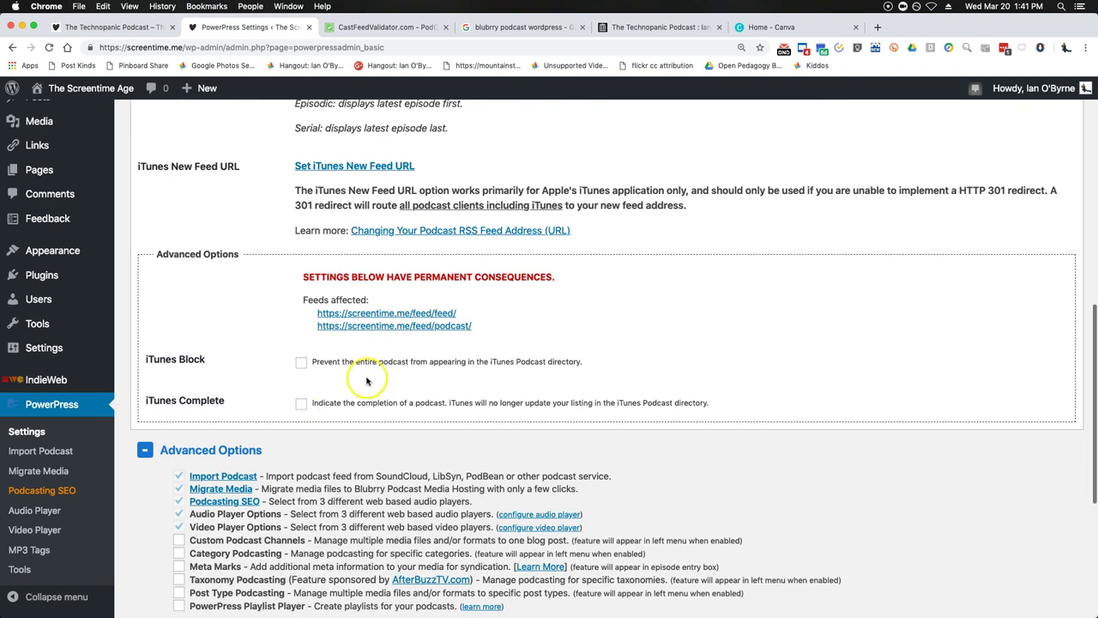
scroll(262, 337, down, 6)
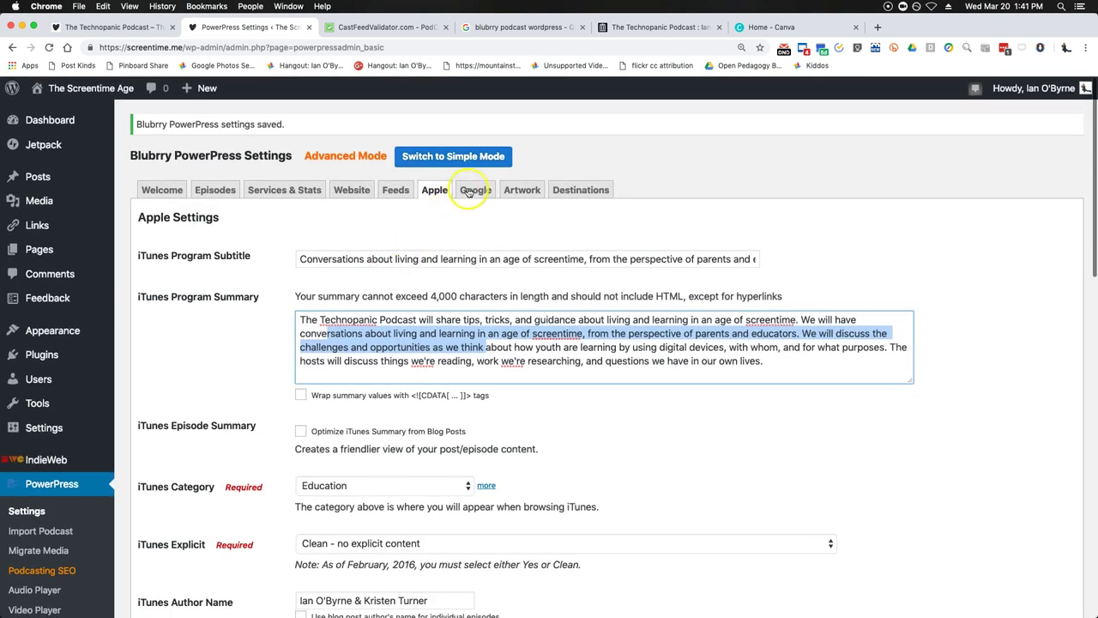
- Open the Google Play settings and examine the email, author, description, explicit rating and category
click(474, 190)
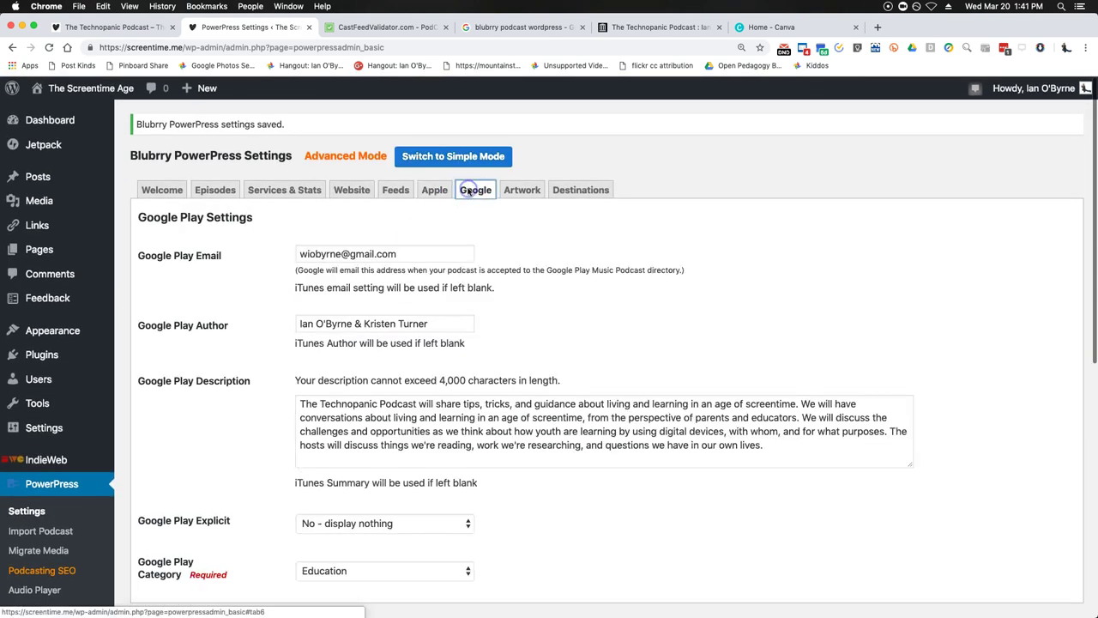
click(214, 326)
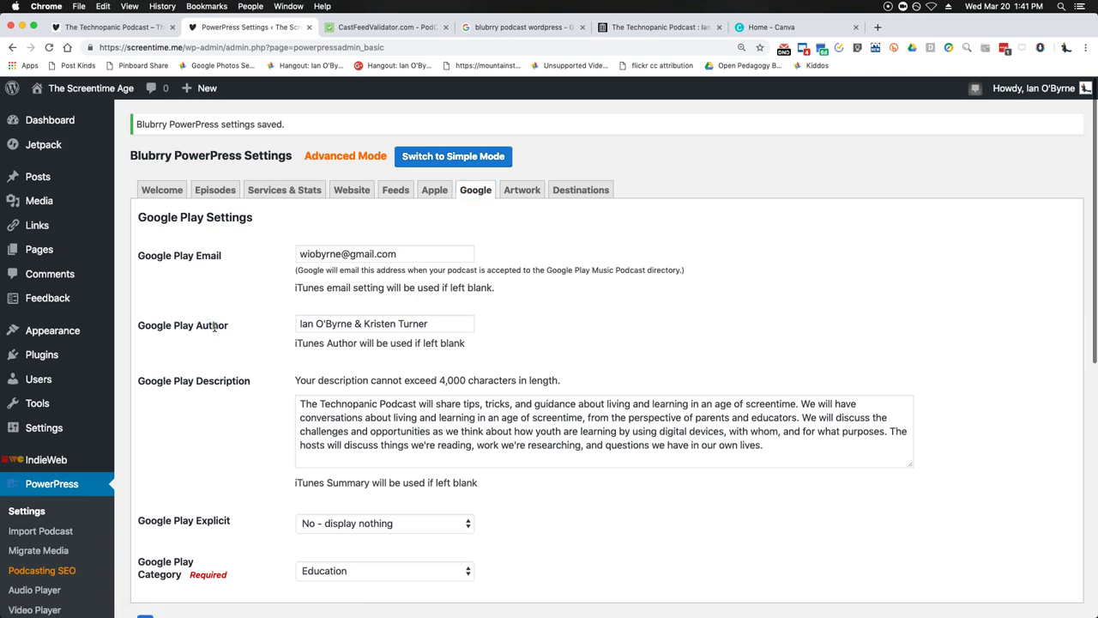
click(203, 335)
scroll(203, 334, down, 4)
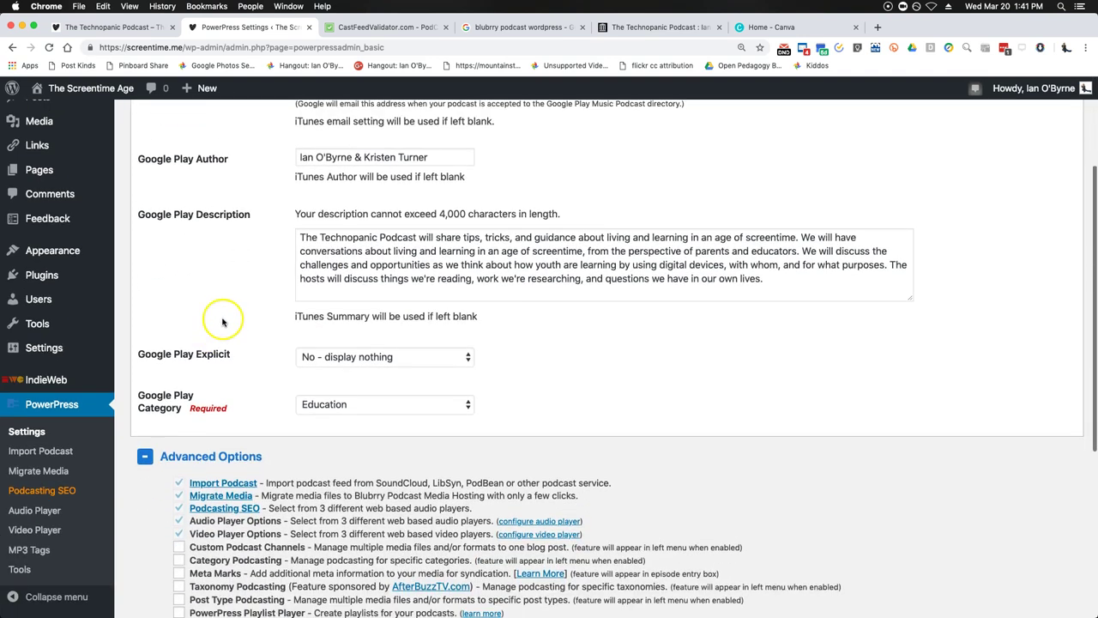
drag(351, 240, 452, 250)
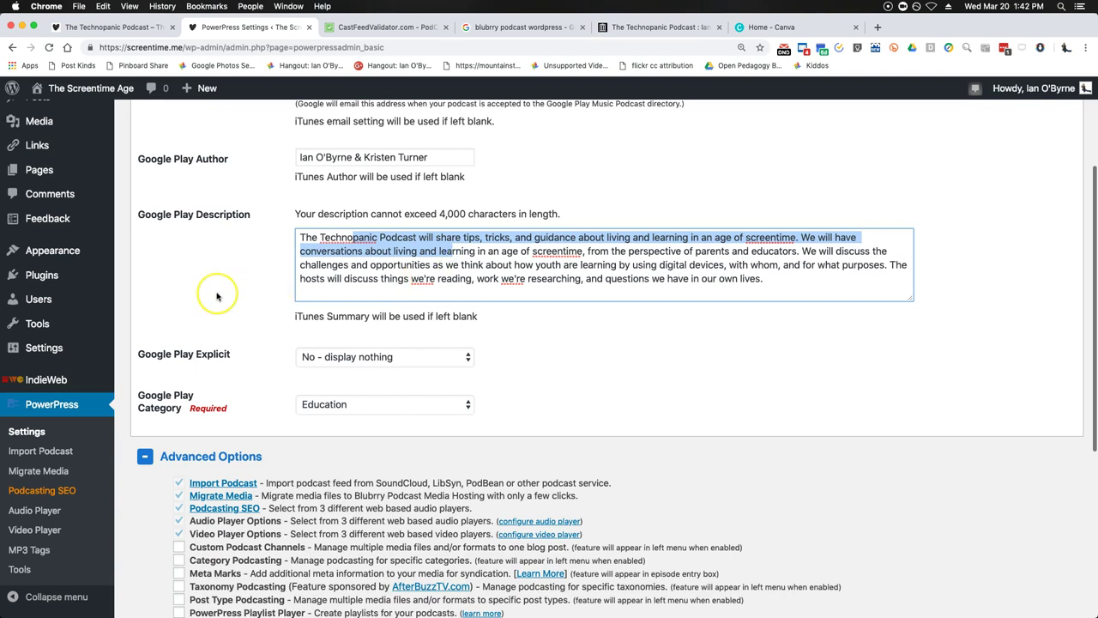
scroll(215, 295, up, 4)
click(209, 321)
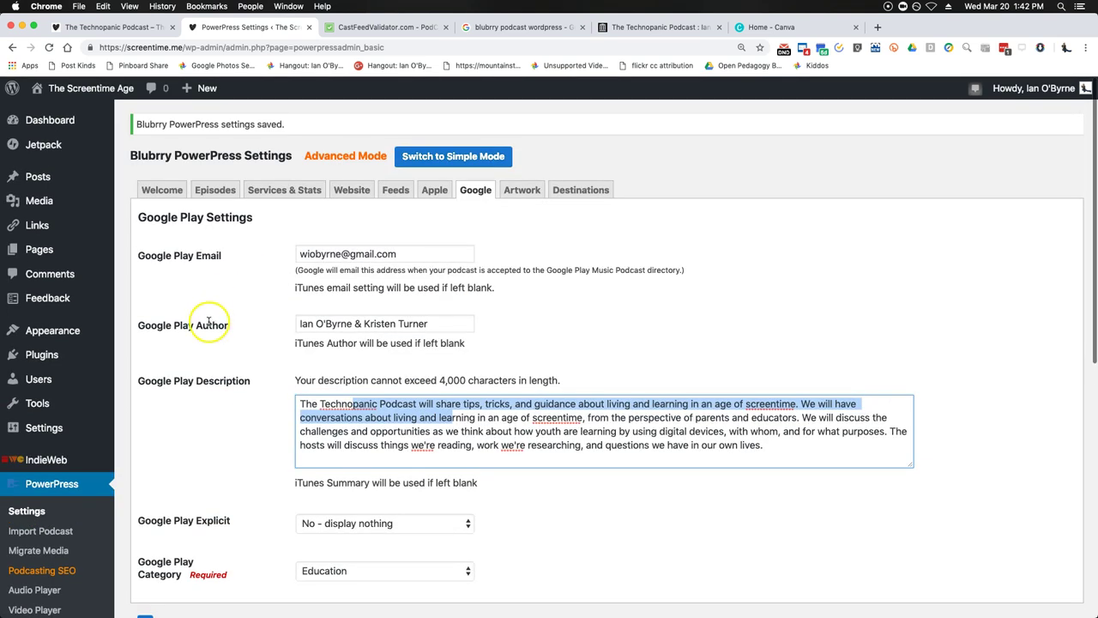
scroll(209, 322, down, 9)
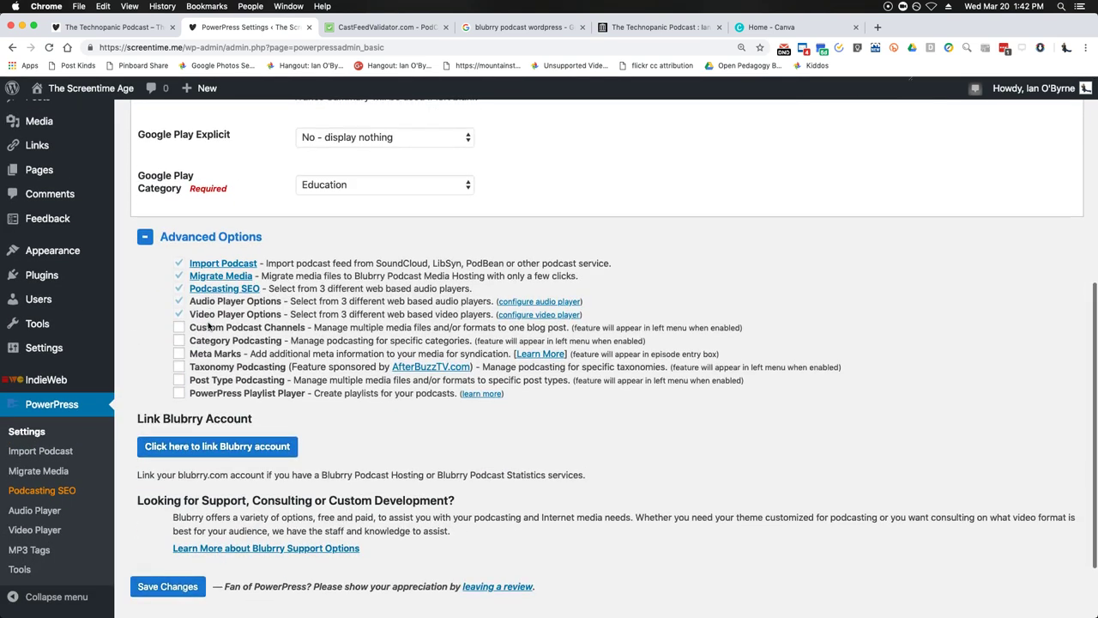
scroll(208, 324, up, 9)
- Open the artwork settings and examine the image URLs and size requirements for the iTunes, Google Play and RSS2 images
click(523, 190)
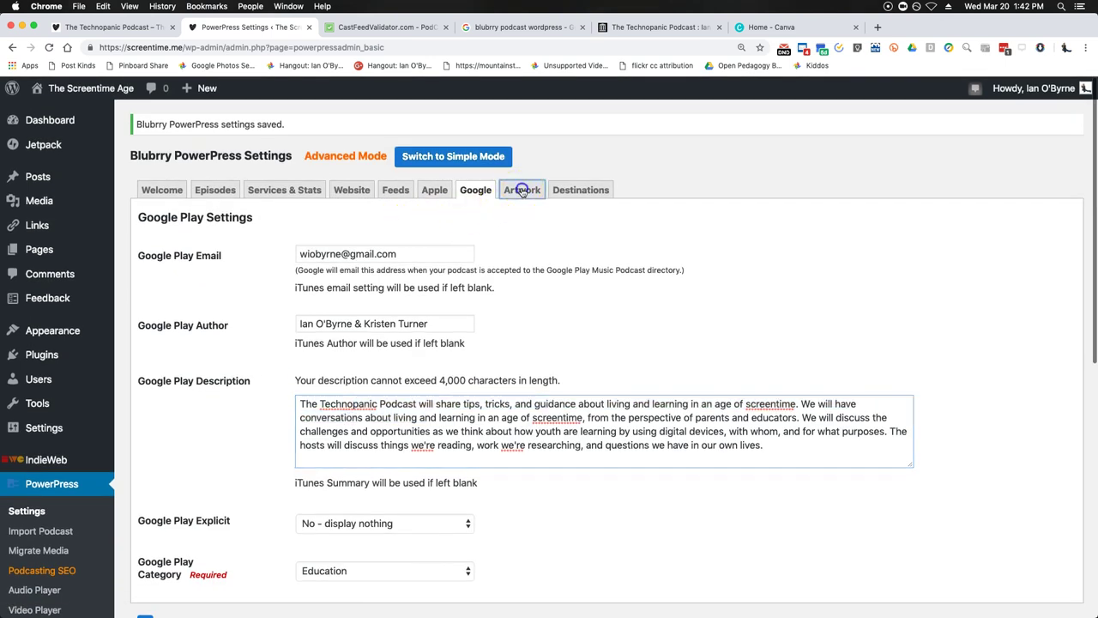
drag(346, 260, 470, 262)
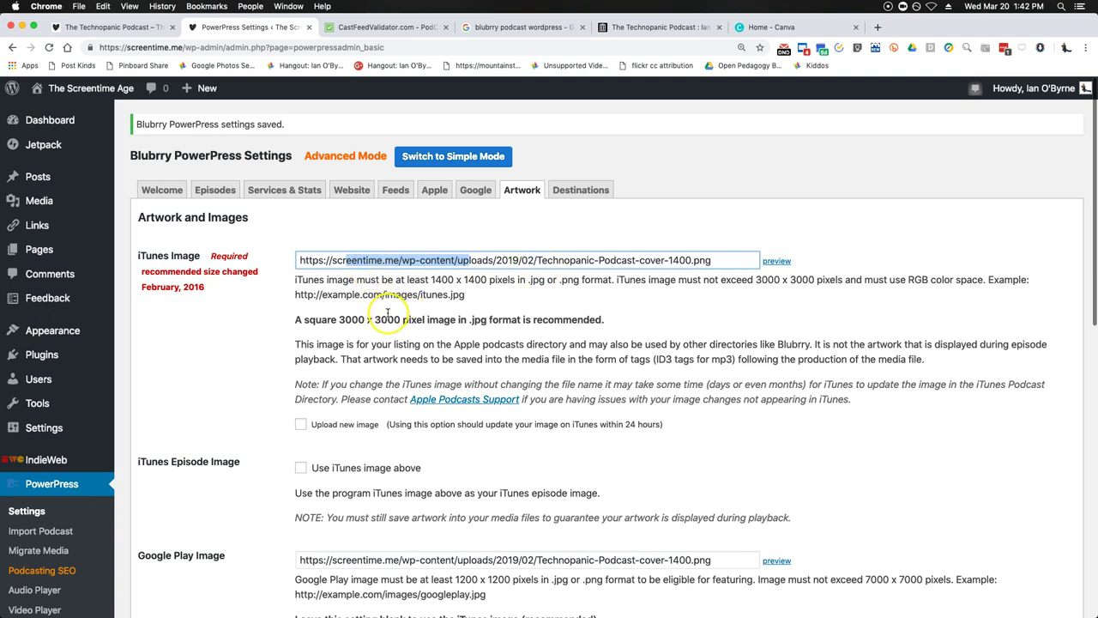
scroll(387, 313, down, 5)
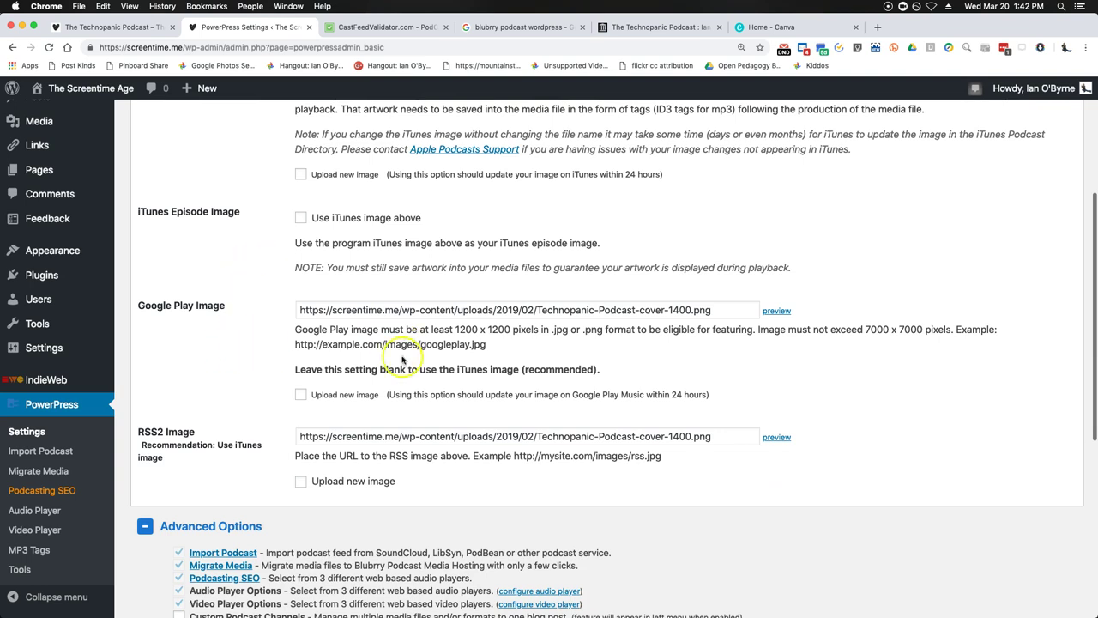
drag(383, 310, 300, 312)
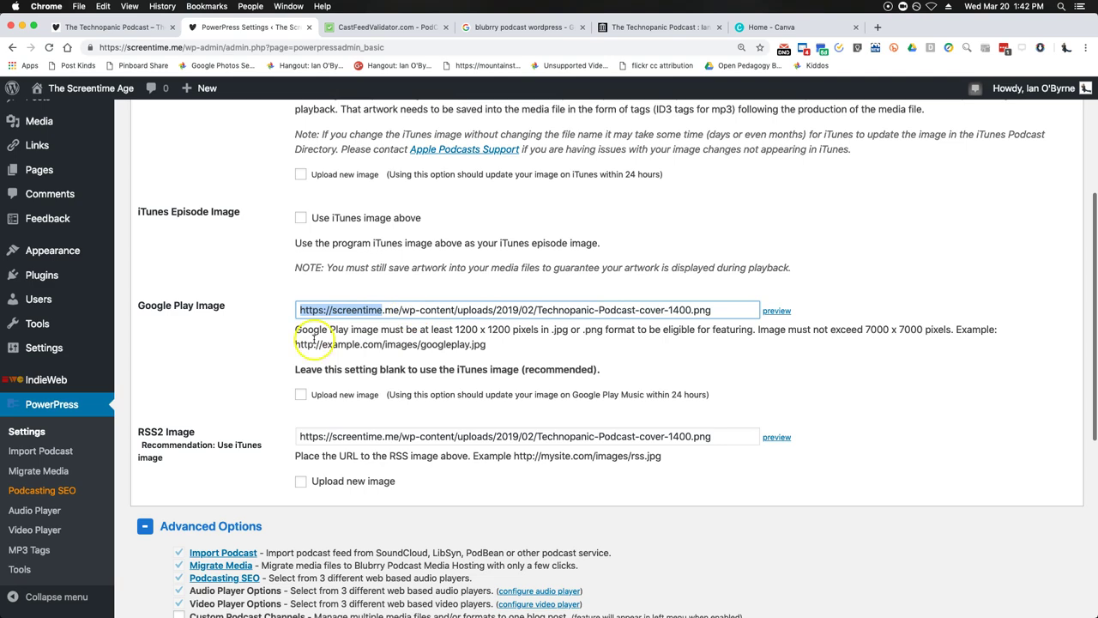
scroll(240, 354, down, 5)
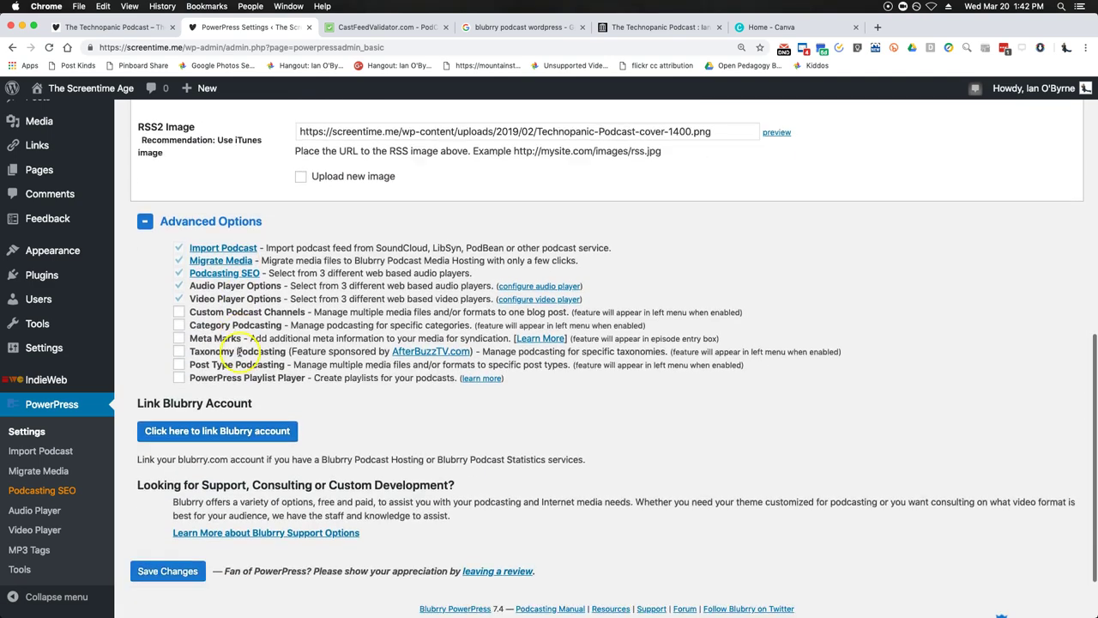
scroll(240, 354, up, 10)
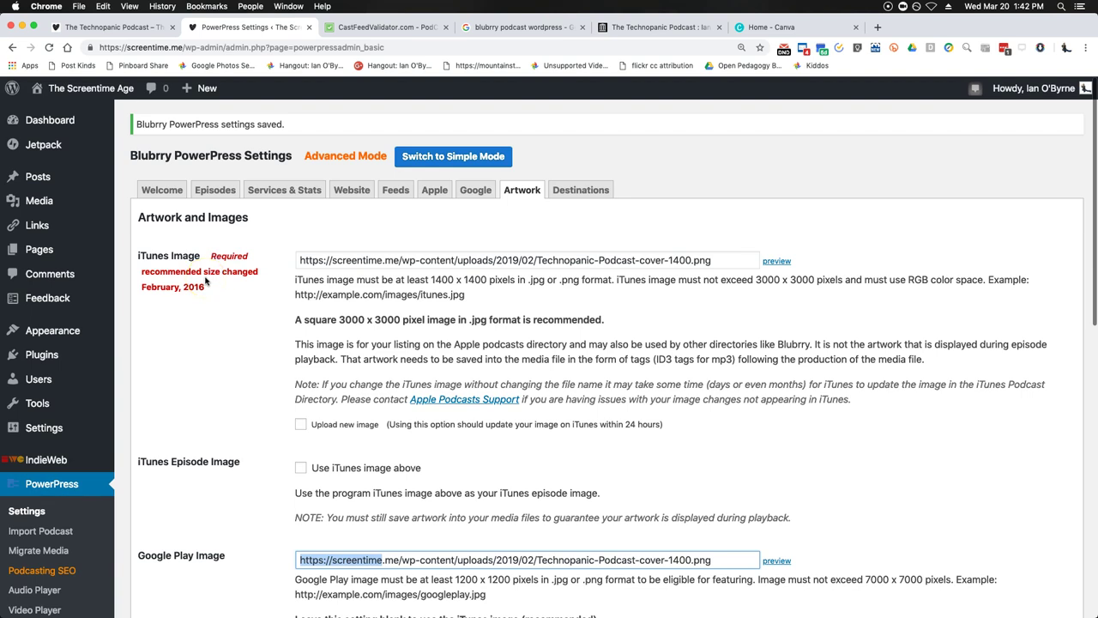
click(202, 311)
scroll(305, 352, down, 3)
scroll(310, 354, down, 5)
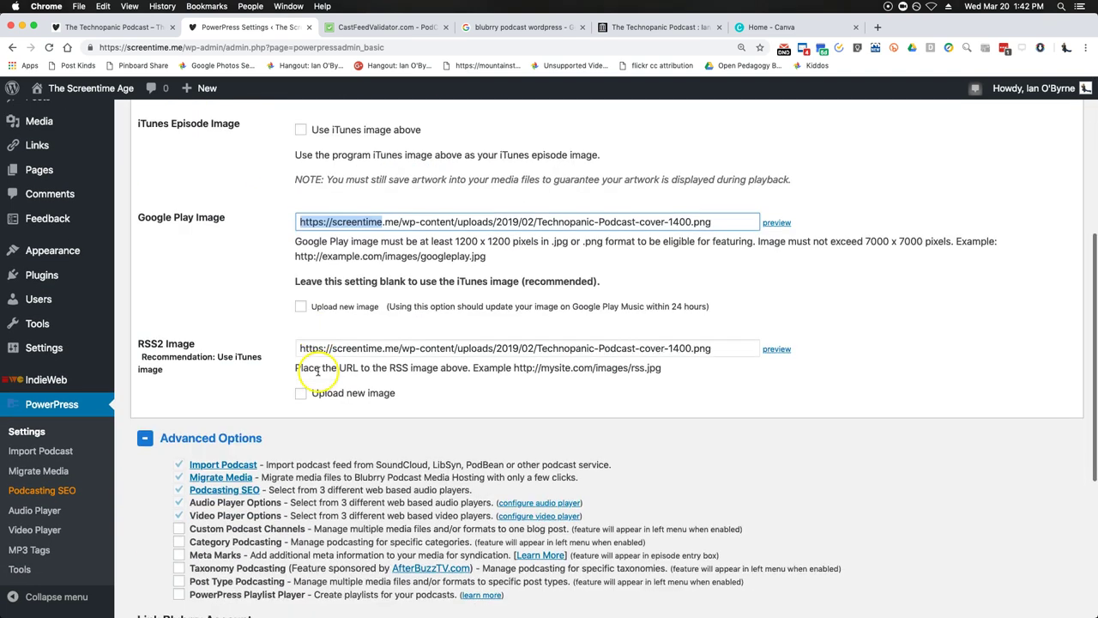
scroll(318, 375, up, 8)
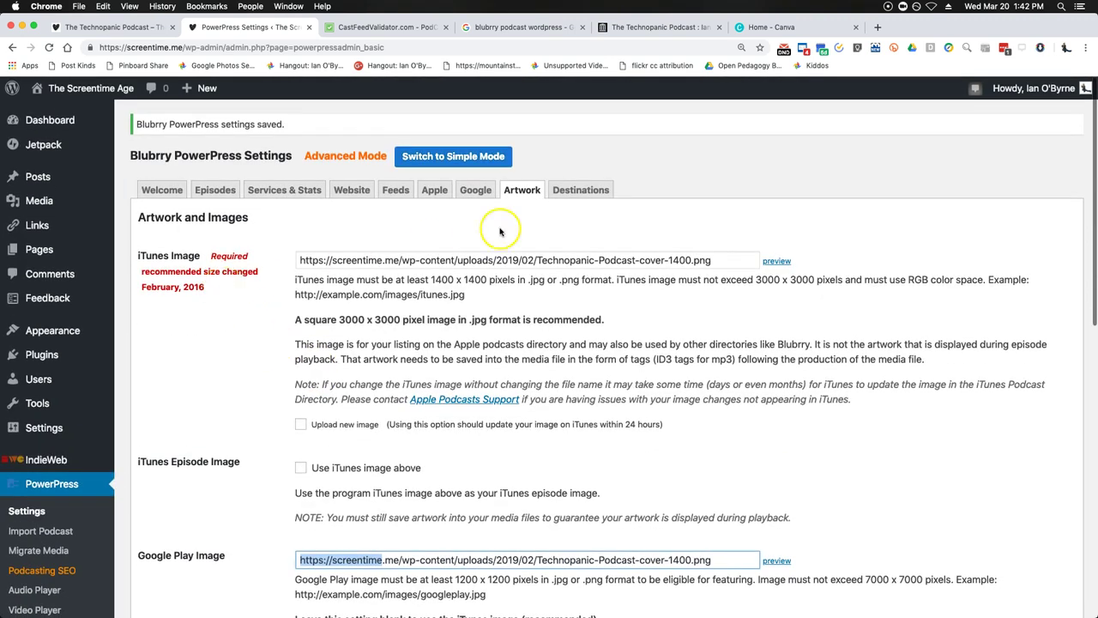
- Open the podcast destinations and look through the feed URL and the directory entries from Apple to Spotify
click(582, 196)
scroll(254, 298, down, 6)
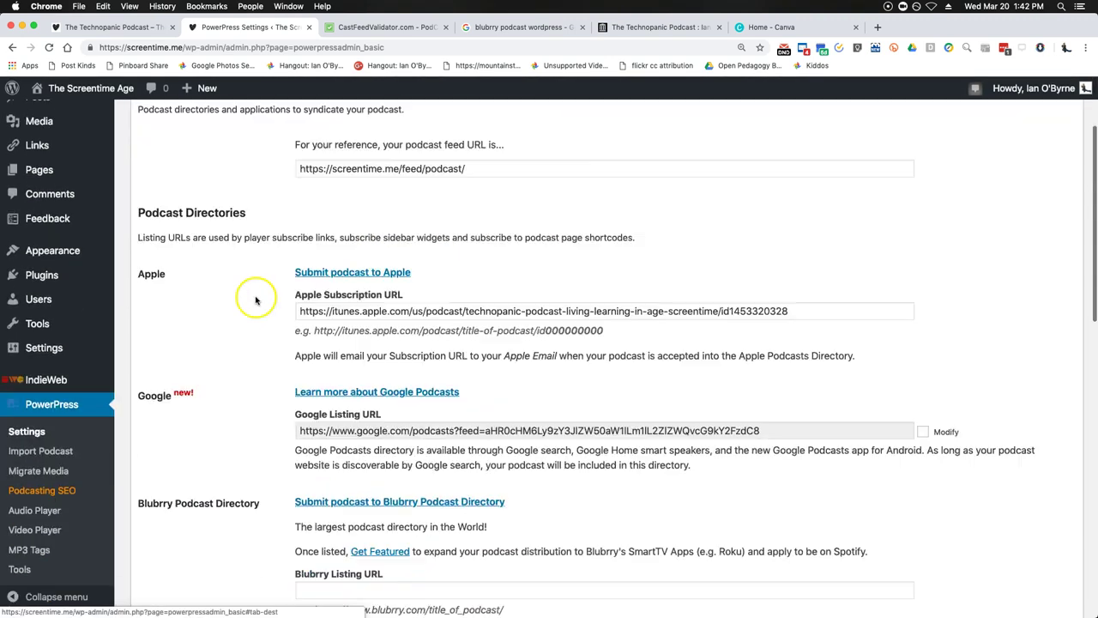
scroll(255, 299, down, 1)
scroll(255, 299, up, 4)
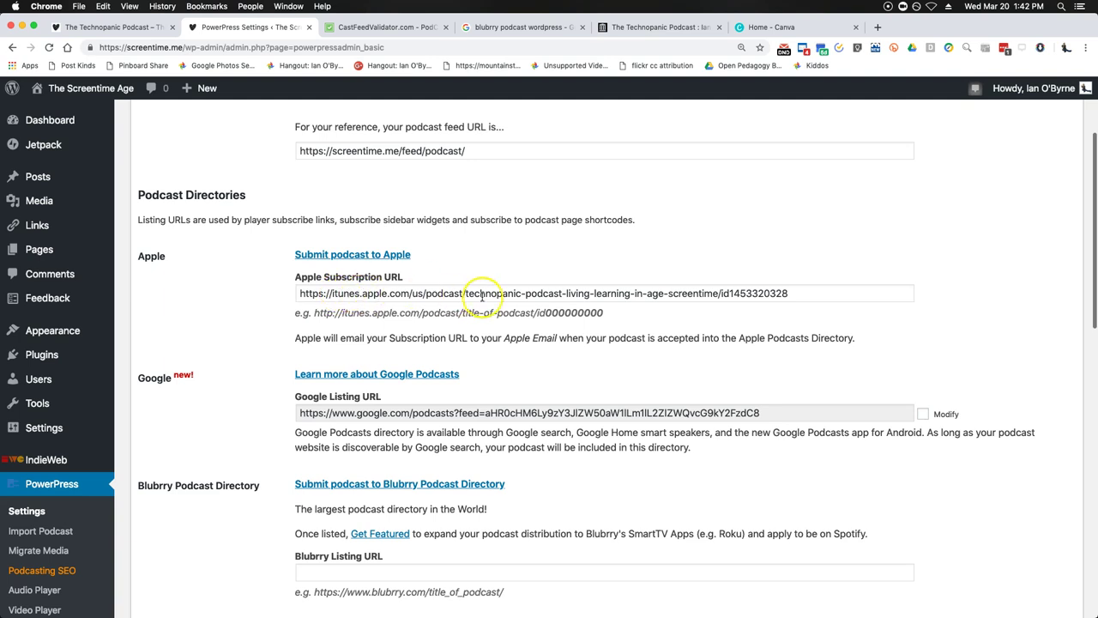
scroll(482, 295, down, 2)
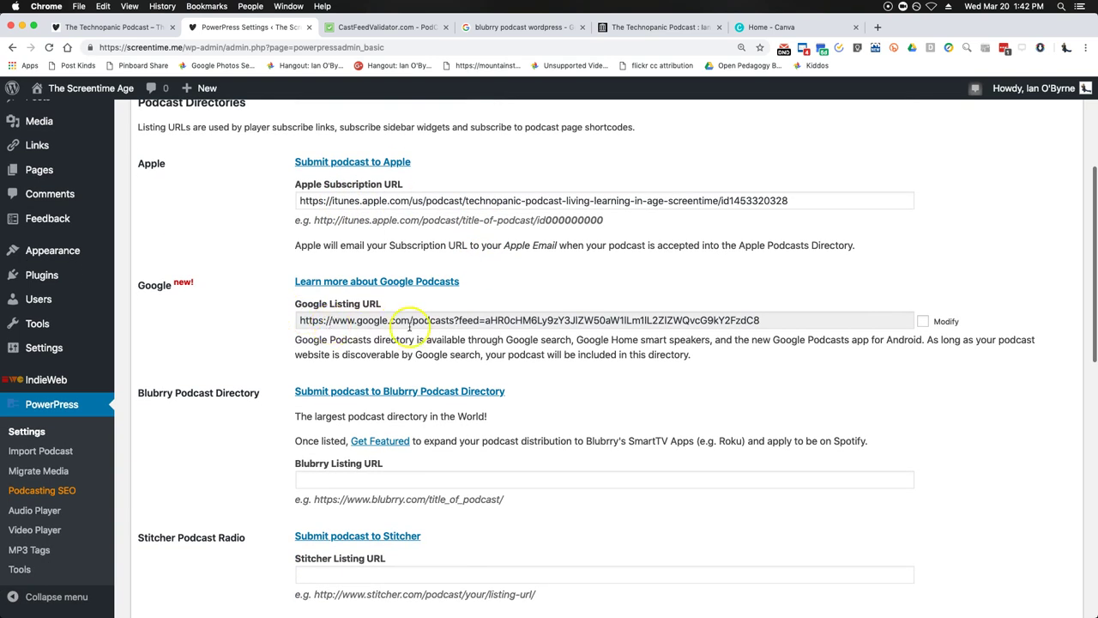
scroll(263, 334, down, 3)
scroll(263, 335, down, 1)
scroll(263, 334, down, 6)
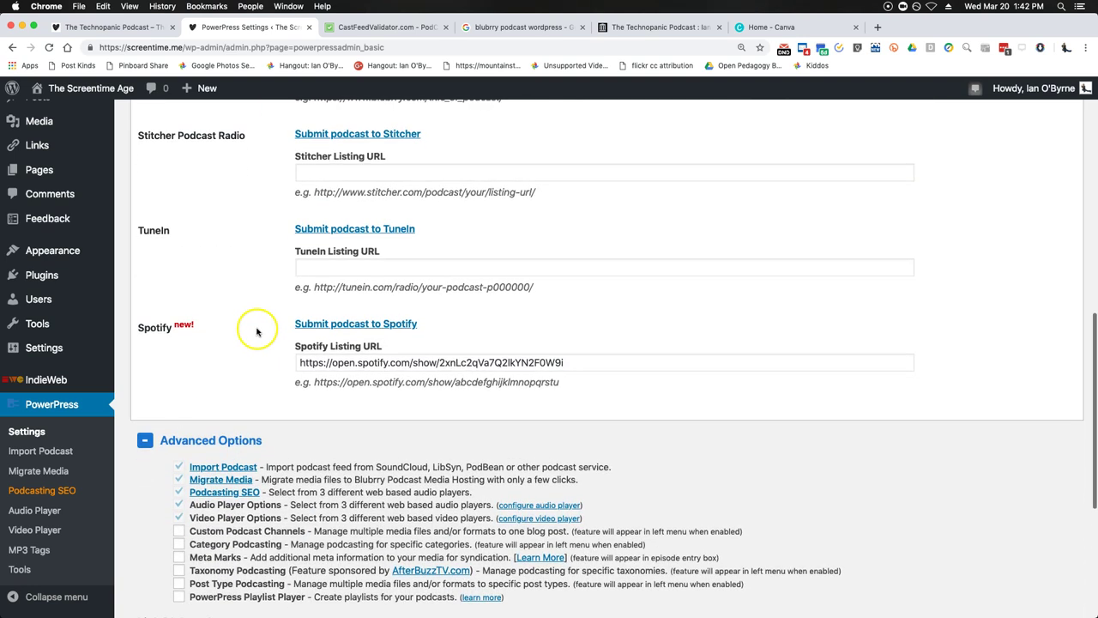
- View the Submit podcast to Spotify guide in a separate tab, and close it along with the Cast Feed Validator tab
scroll(257, 331, up, 1)
click(314, 345)
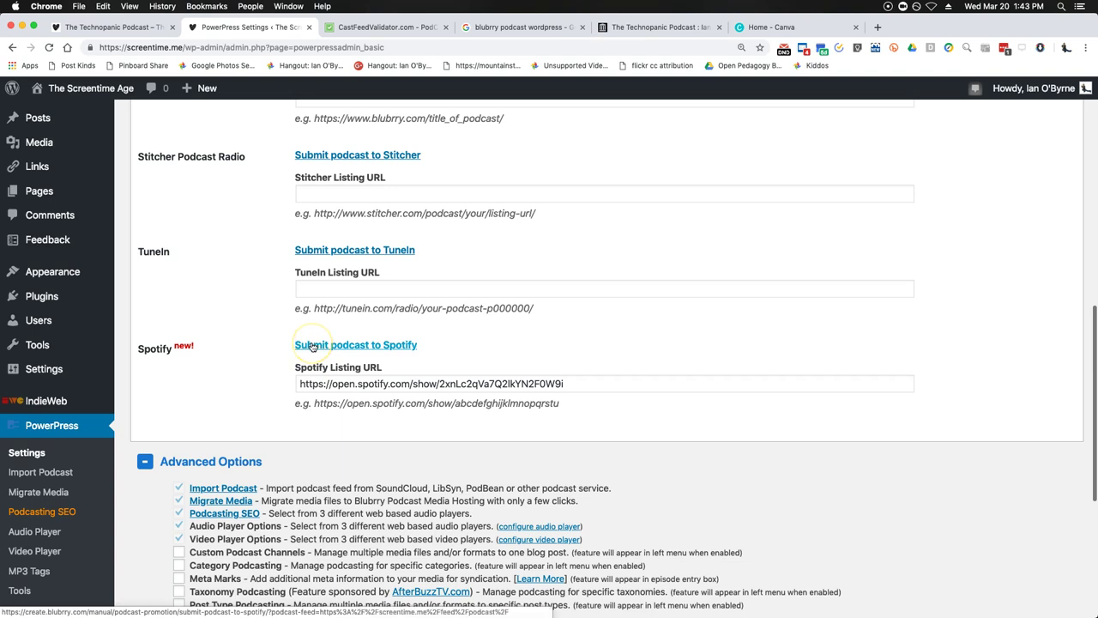
right_click(314, 344)
click(336, 348)
click(542, 28)
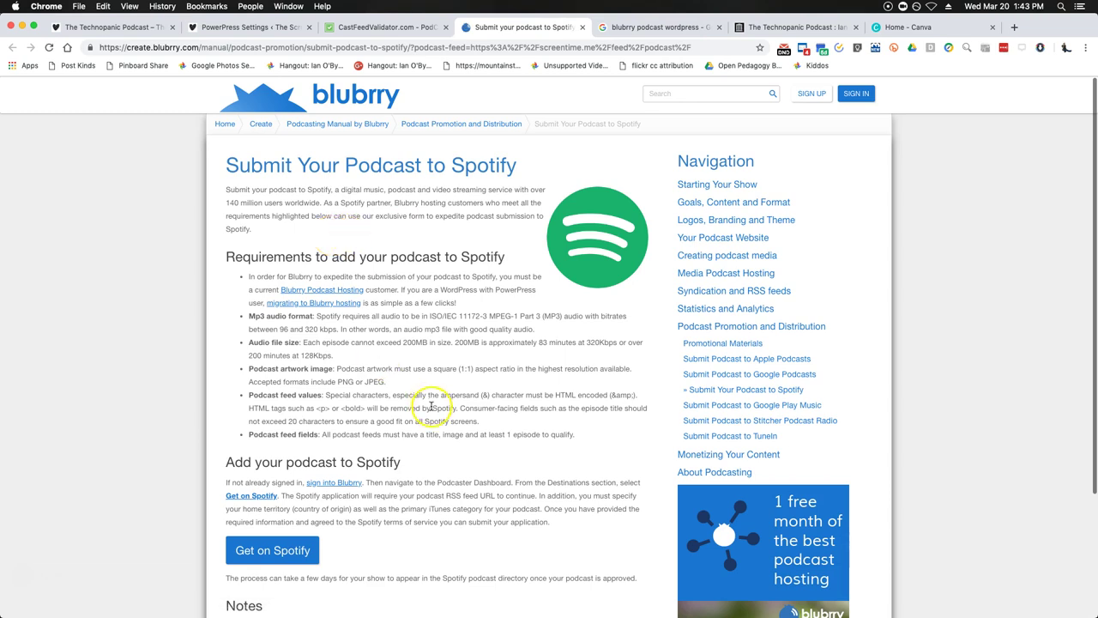
click(387, 31)
click(296, 29)
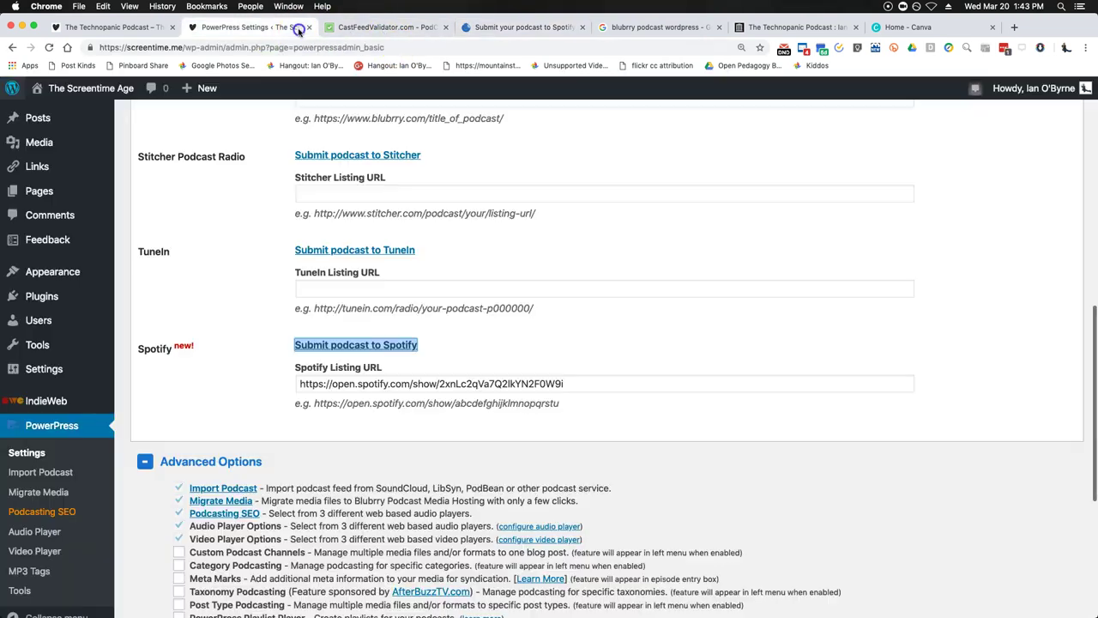
click(444, 27)
click(445, 27)
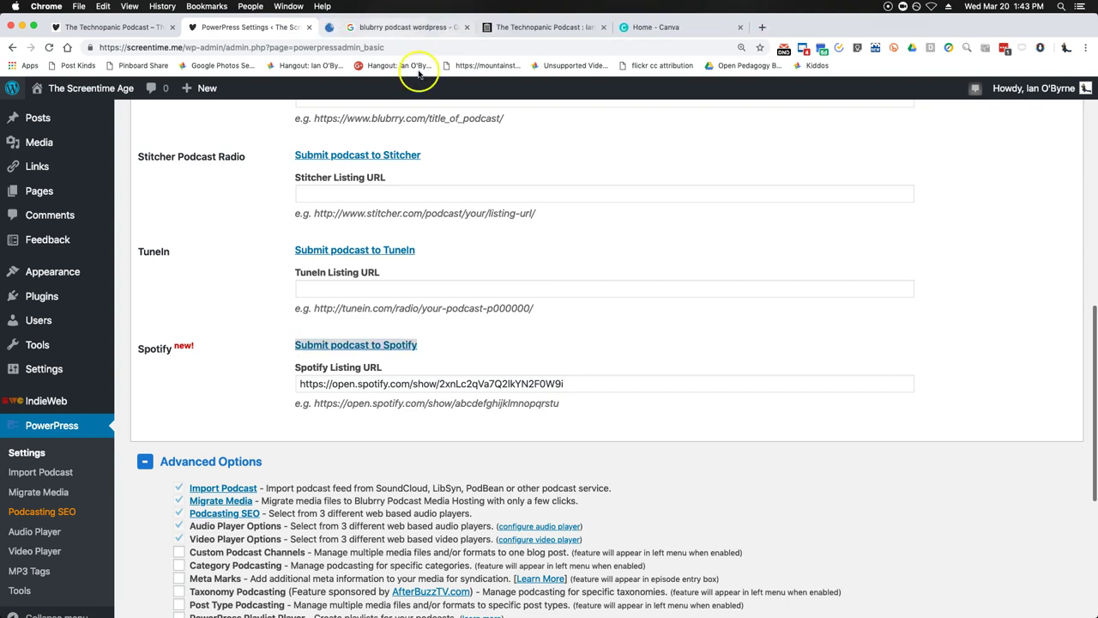
- Examine the submission links and listing URL fields for Blubrry, Stitcher, TuneIn and Spotify
scroll(449, 255, up, 4)
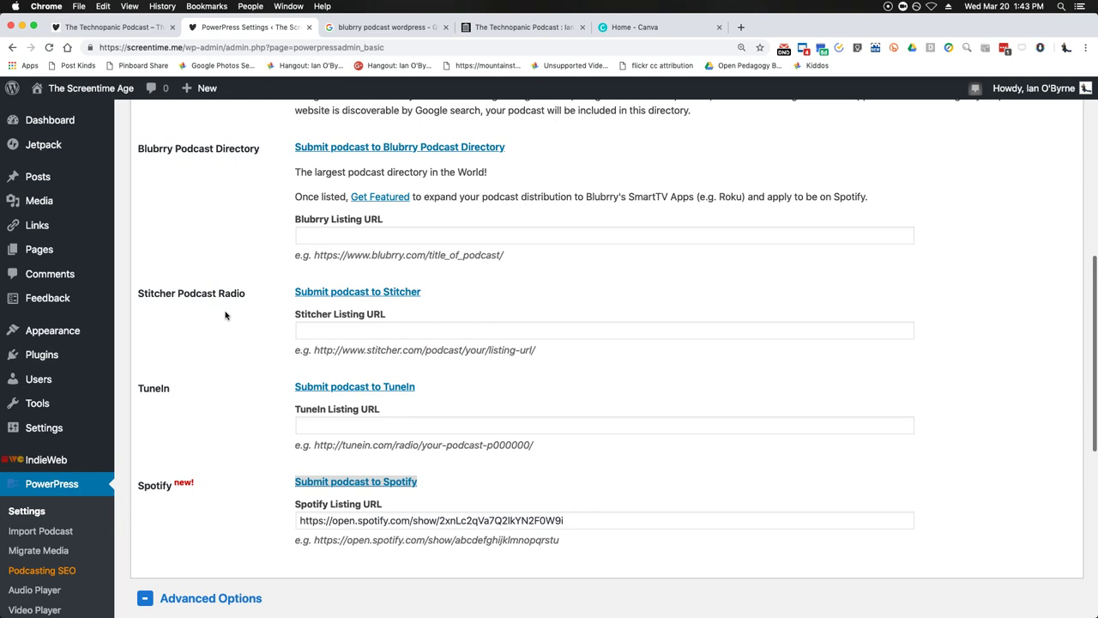
scroll(225, 316, up, 12)
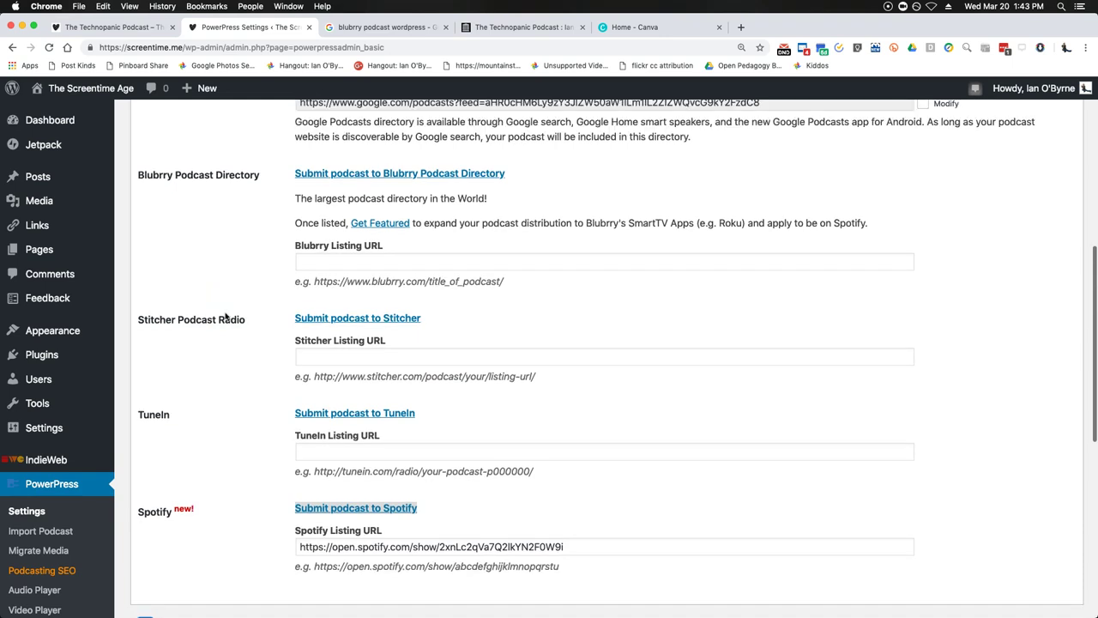
scroll(225, 316, down, 7)
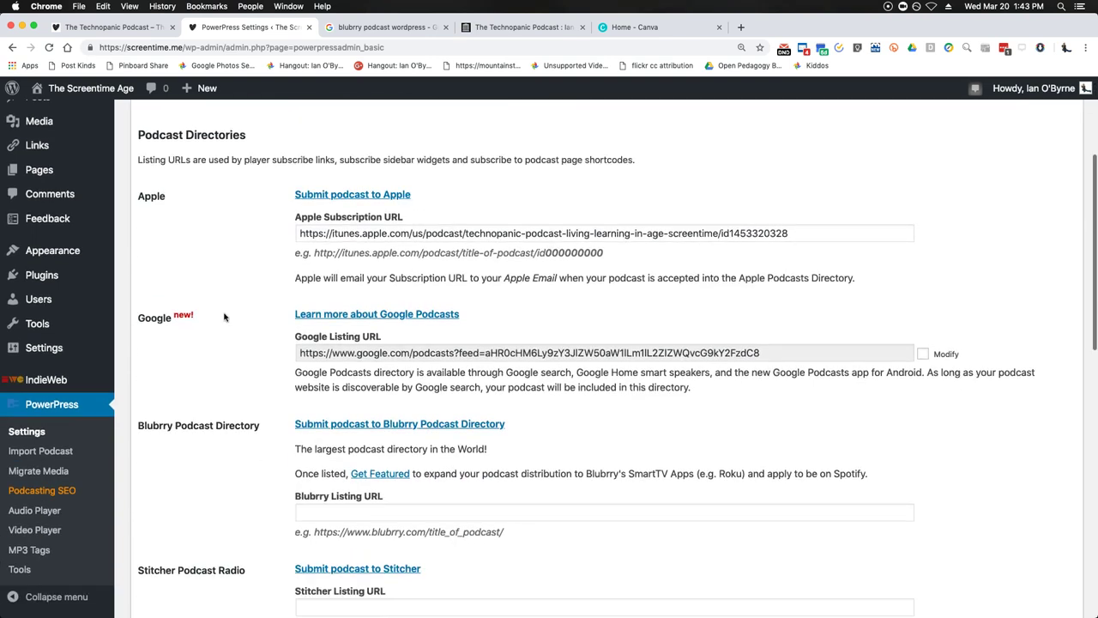
scroll(241, 370, down, 9)
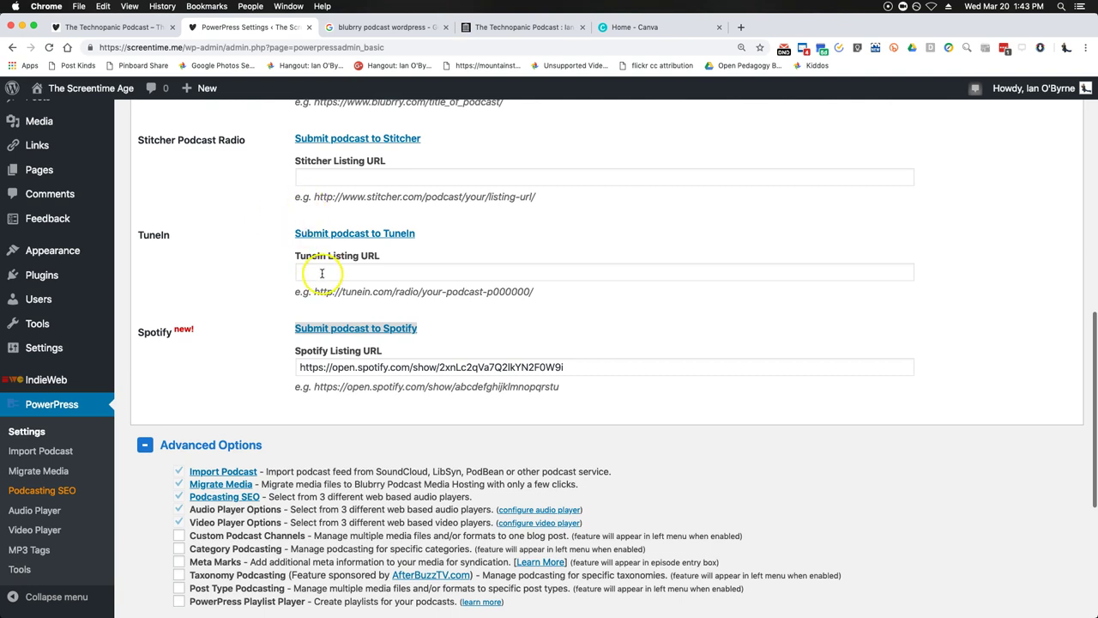
click(334, 177)
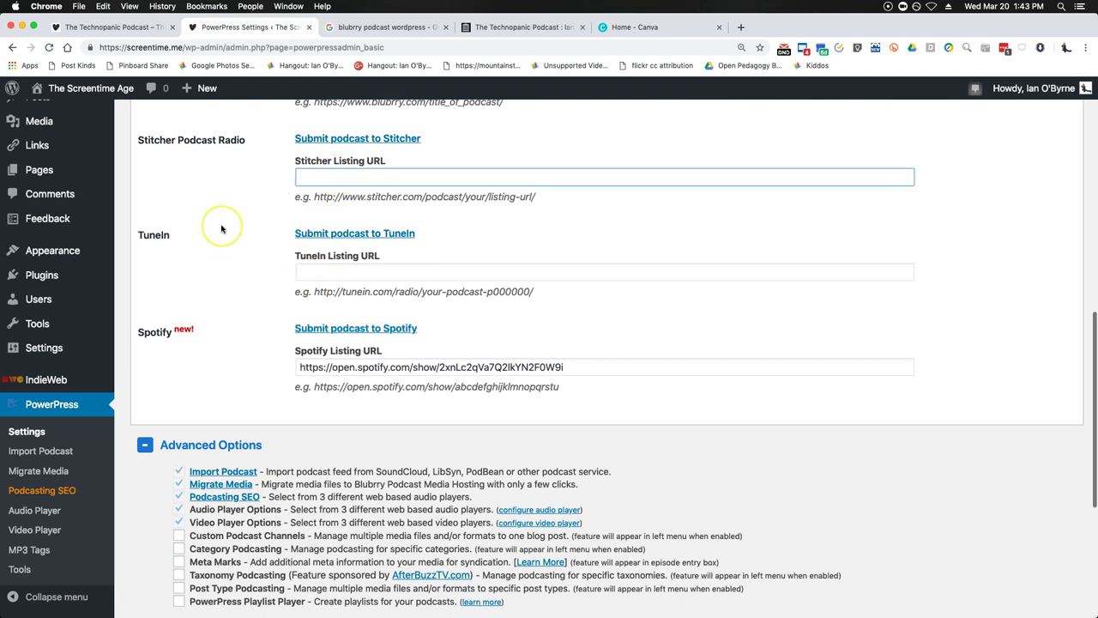
click(211, 248)
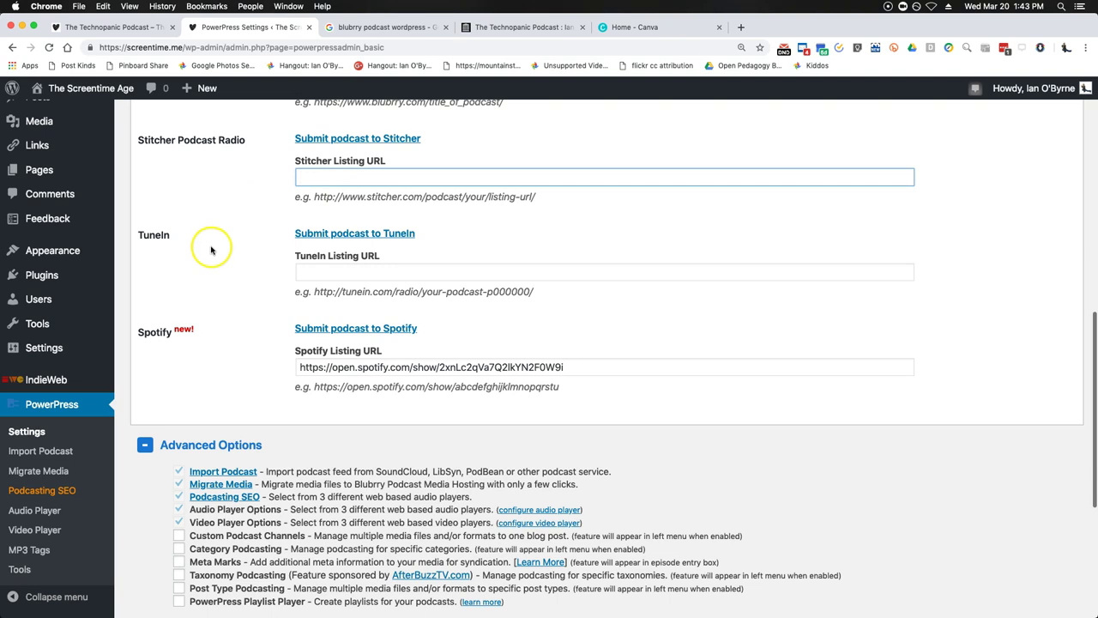
- Go back to the start of the destinations and examine the podcast feed URL and the Apple and Google listings
scroll(263, 309, up, 10)
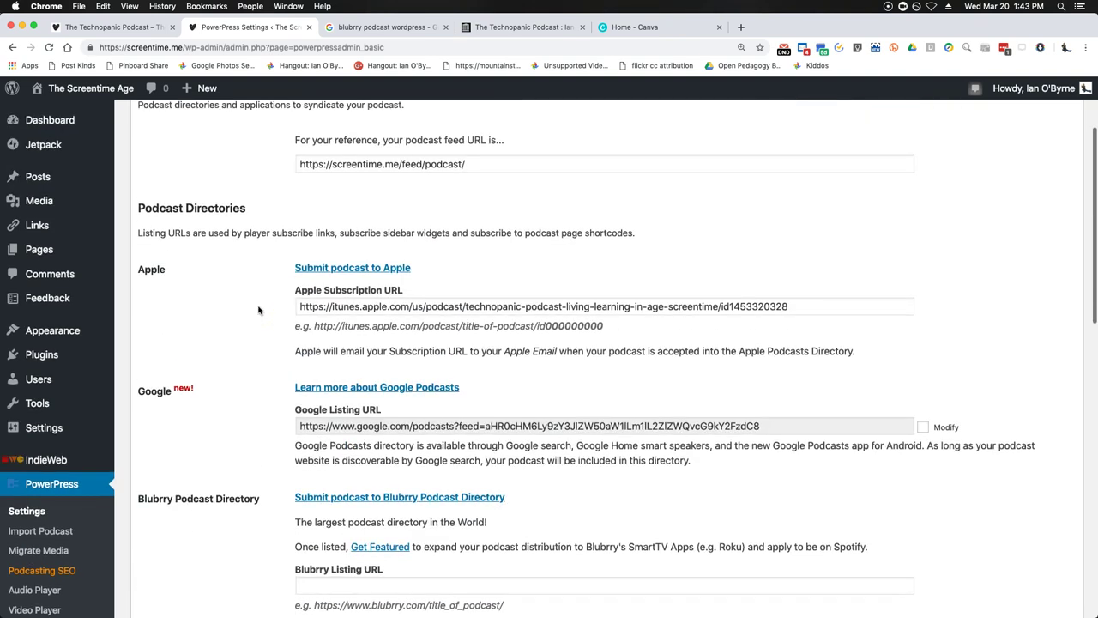
scroll(258, 310, up, 1)
click(215, 340)
scroll(217, 343, up, 3)
click(347, 251)
click(253, 331)
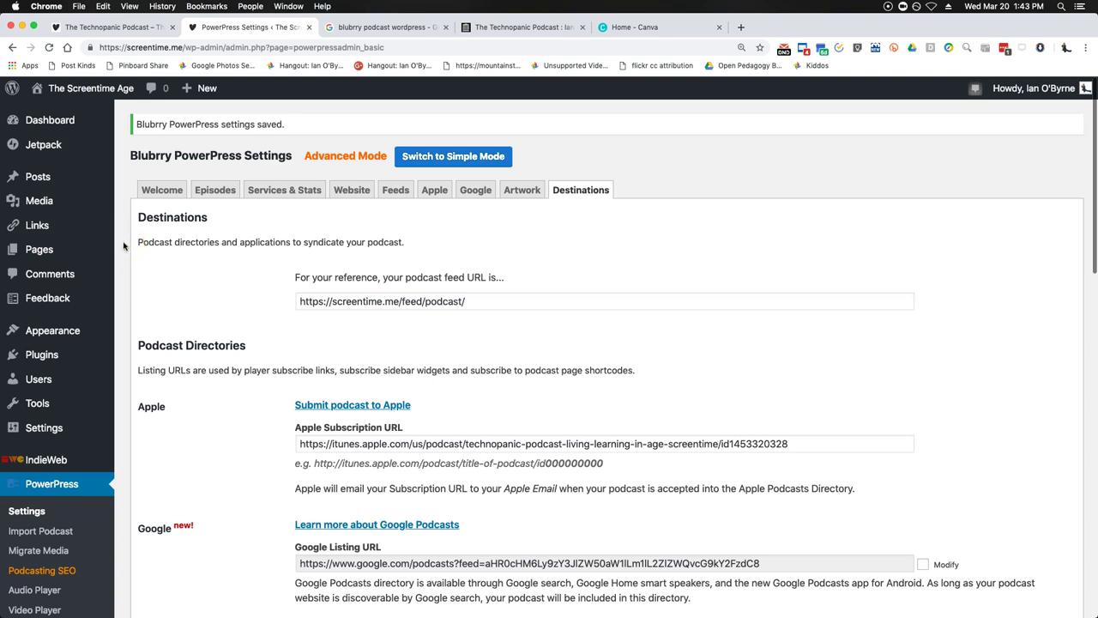
- Open the Episode #4 – What is Real Reading? post for editing from the list of all posts
click(111, 215)
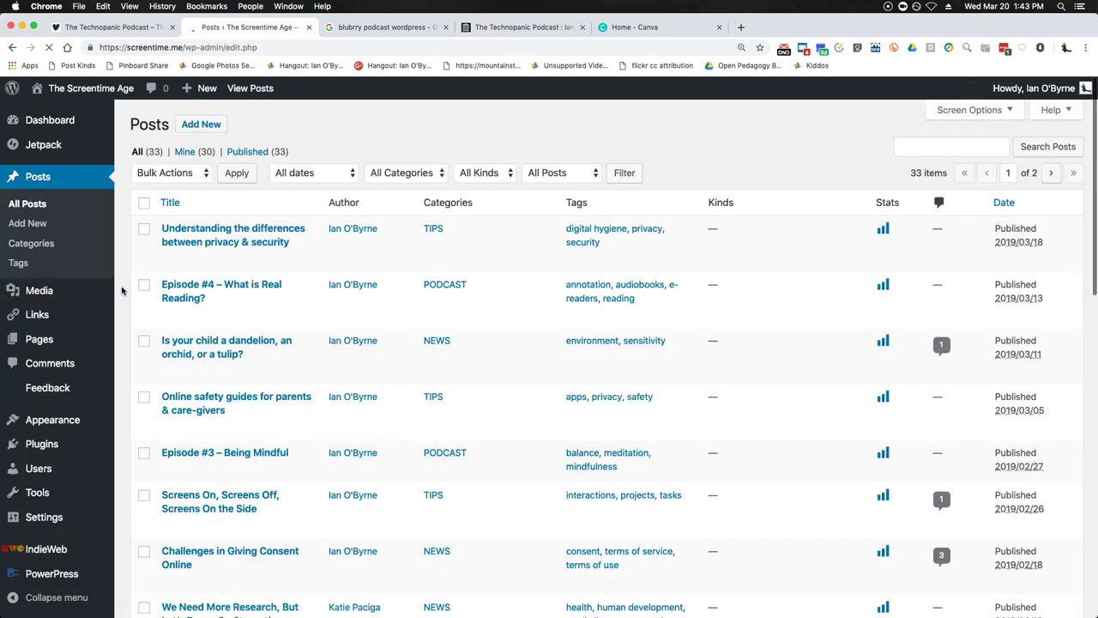
click(181, 286)
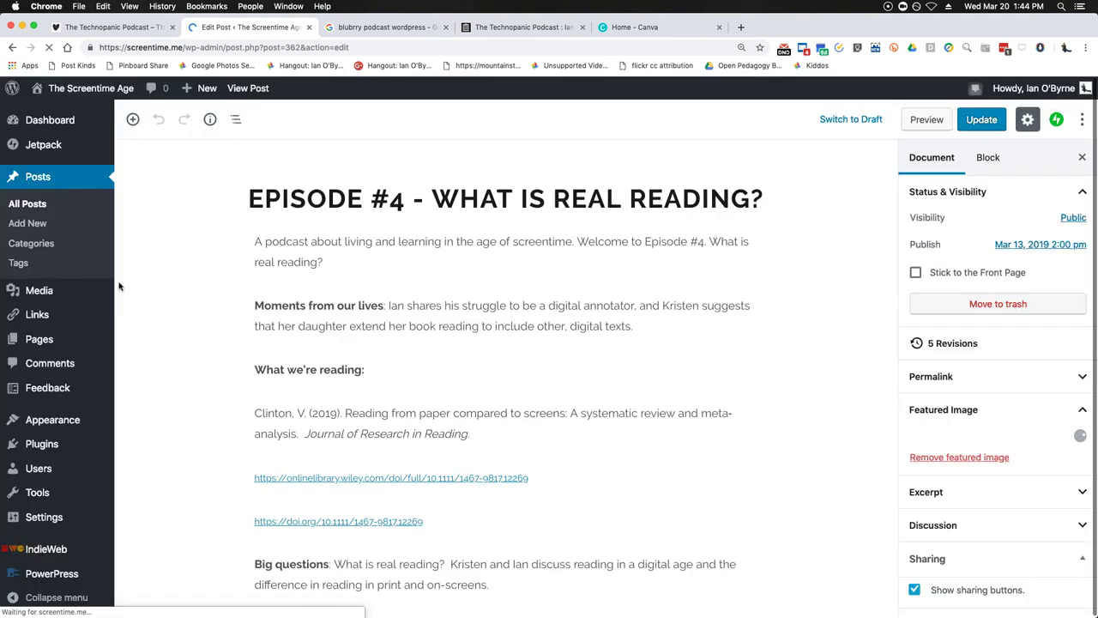
click(179, 286)
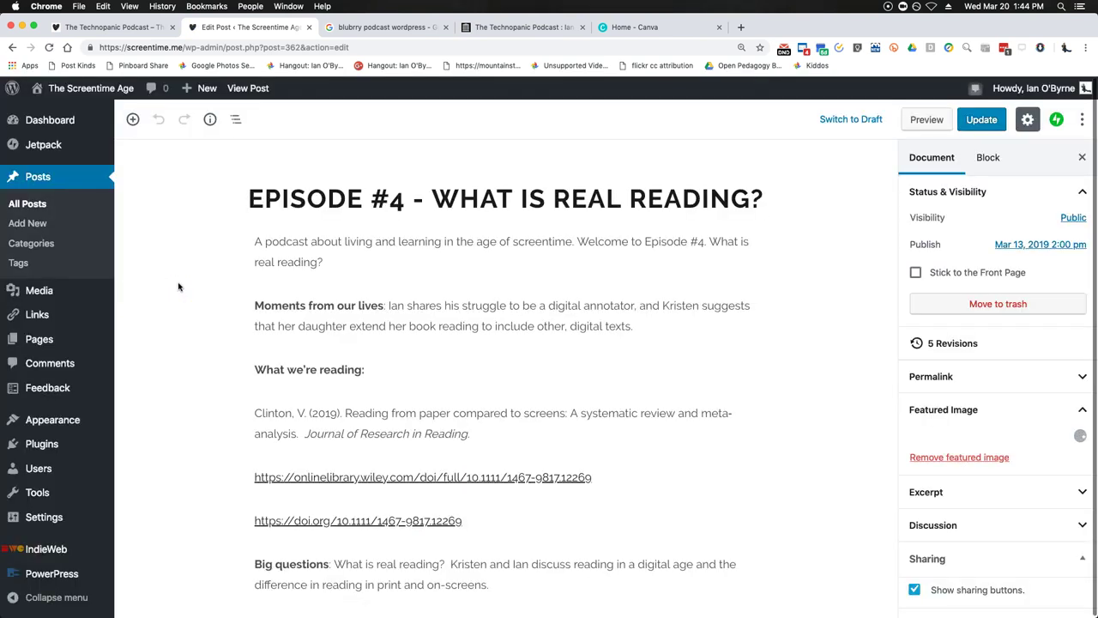
click(176, 294)
click(176, 295)
- Examine the Episode #4 post's title, permalink and show notes, from the introduction down to Big questions
click(335, 199)
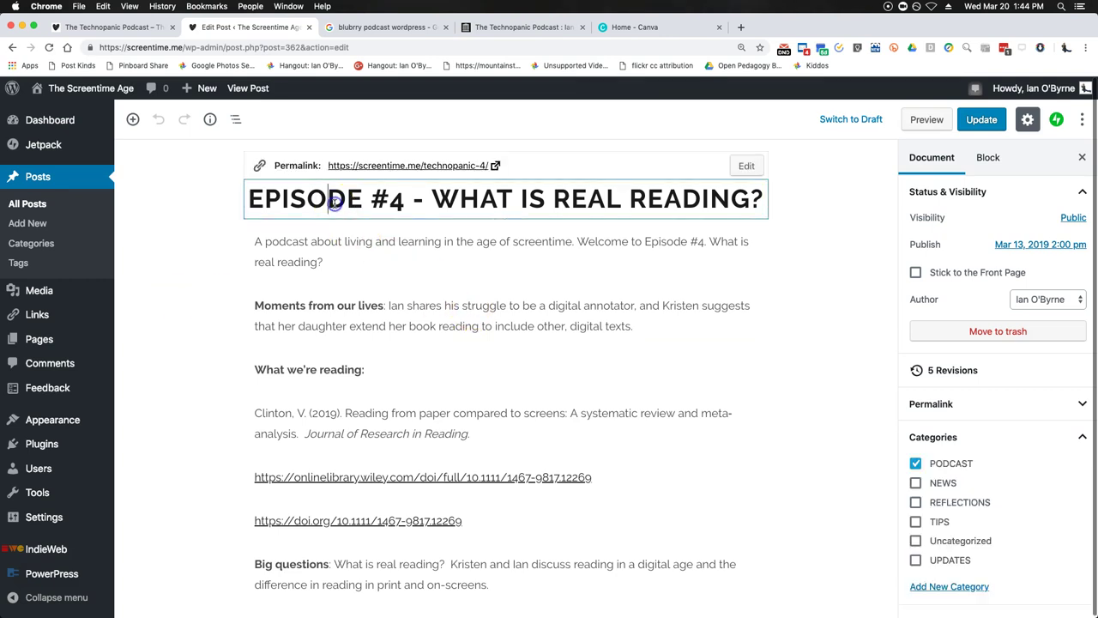
mouse_move(319, 163)
mouse_down()
mouse_move(309, 166)
mouse_move(417, 168)
mouse_up()
double_click(587, 199)
click(607, 199)
click(294, 247)
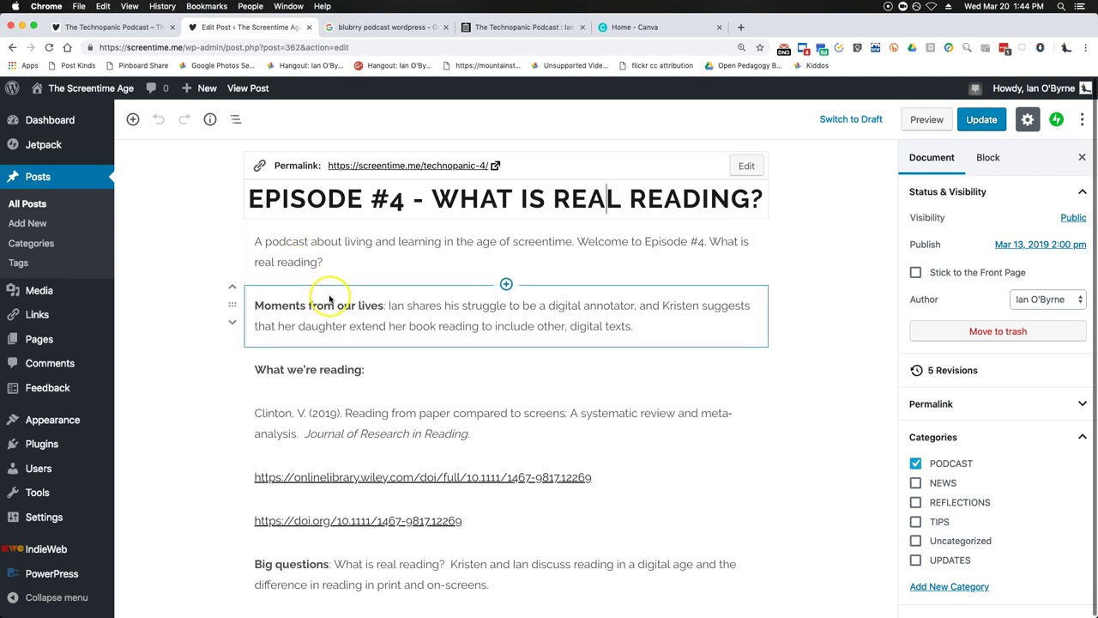
click(286, 247)
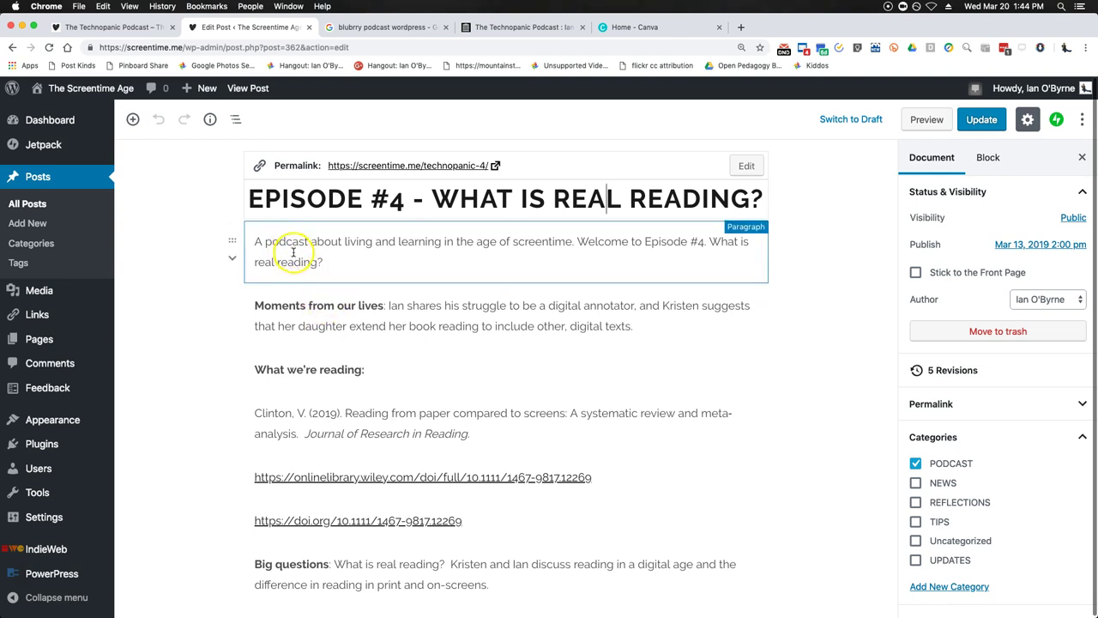
scroll(292, 257, down, 5)
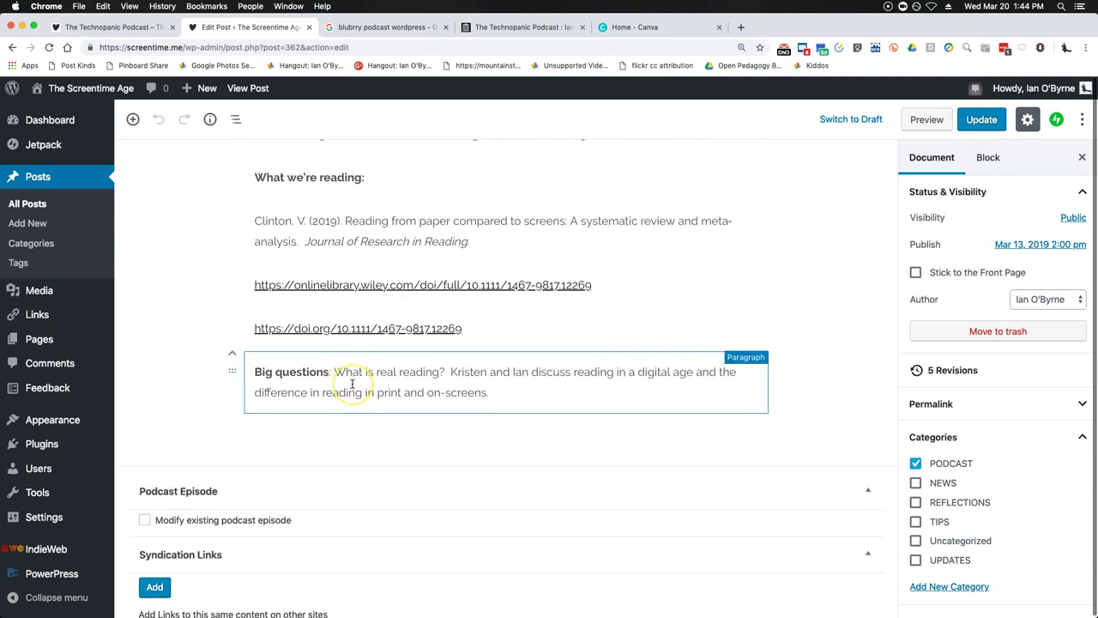
scroll(351, 383, up, 5)
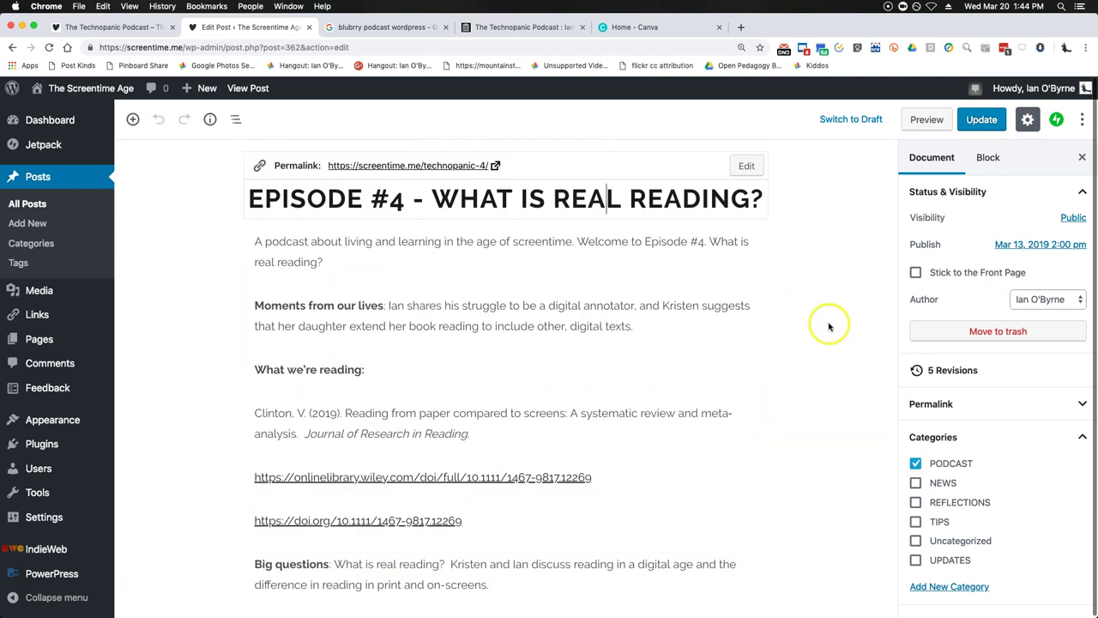
- Examine the Episode #4 post's categories, tags, featured image and remaining document settings
scroll(943, 407, down, 5)
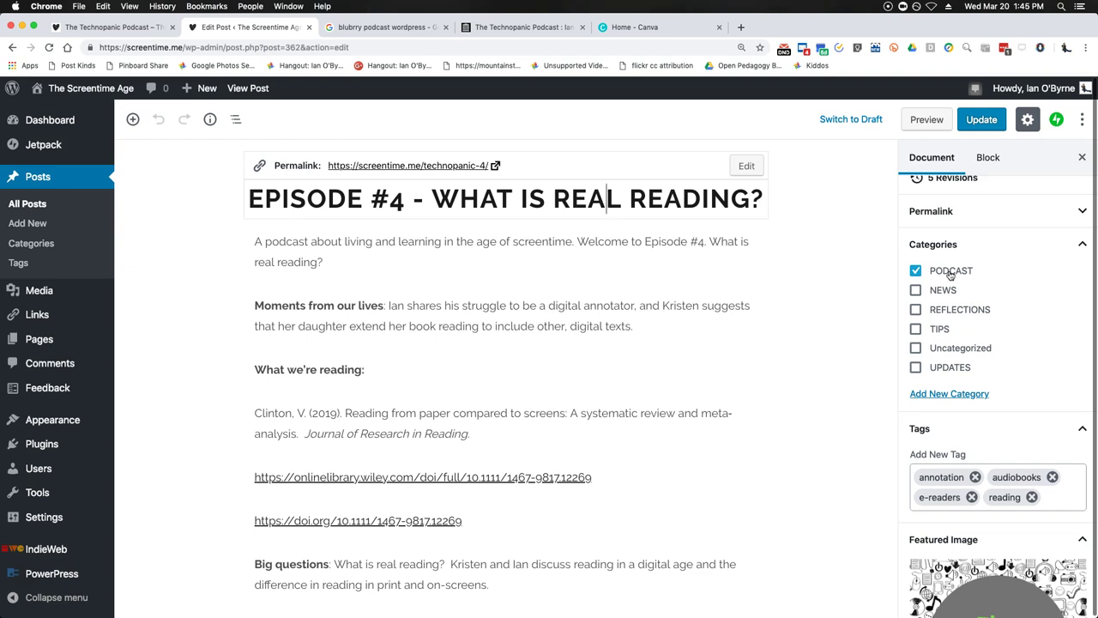
scroll(965, 360, down, 3)
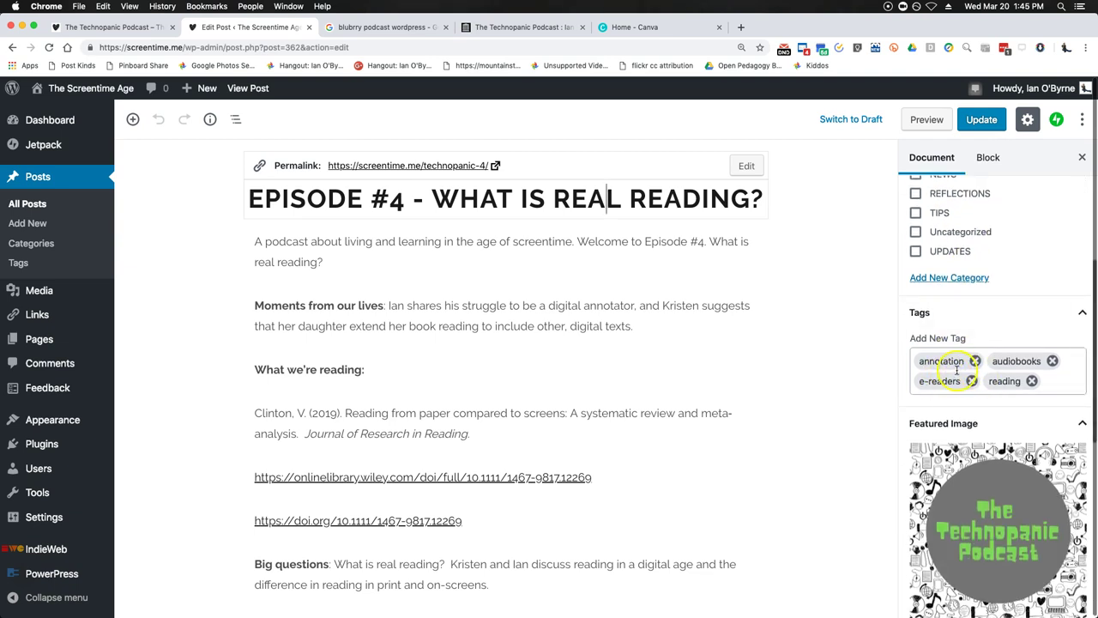
scroll(956, 369, down, 4)
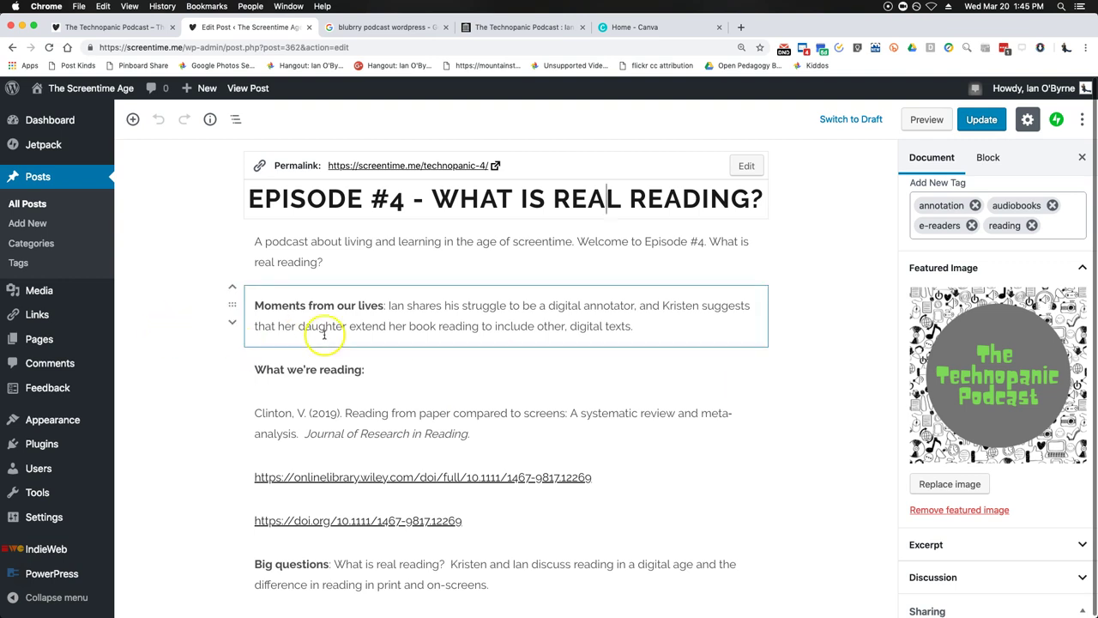
click(261, 244)
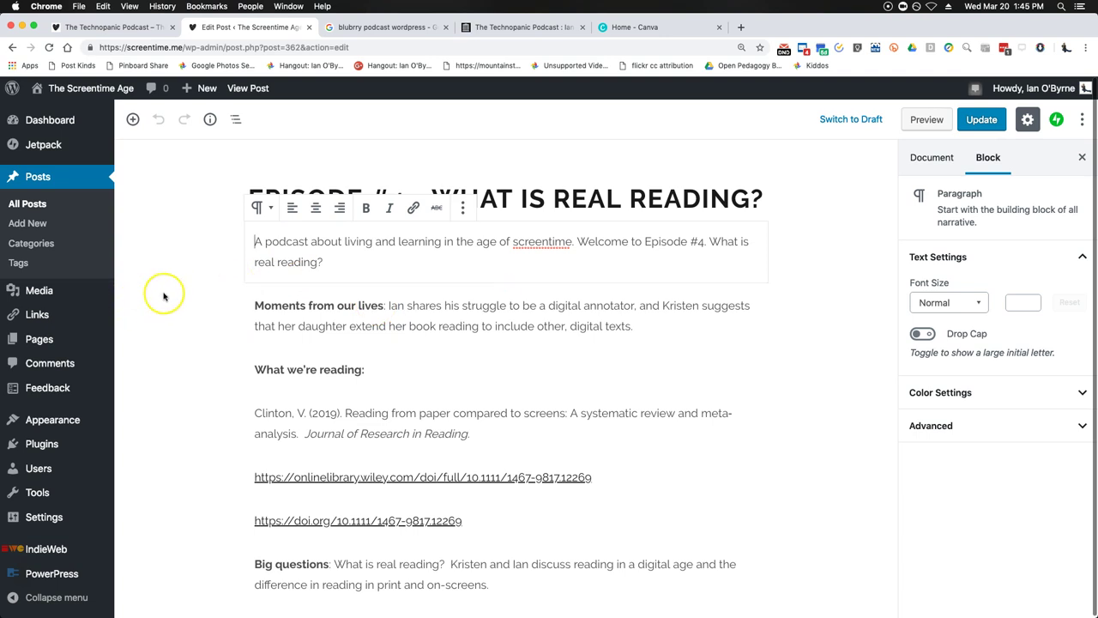
click(158, 309)
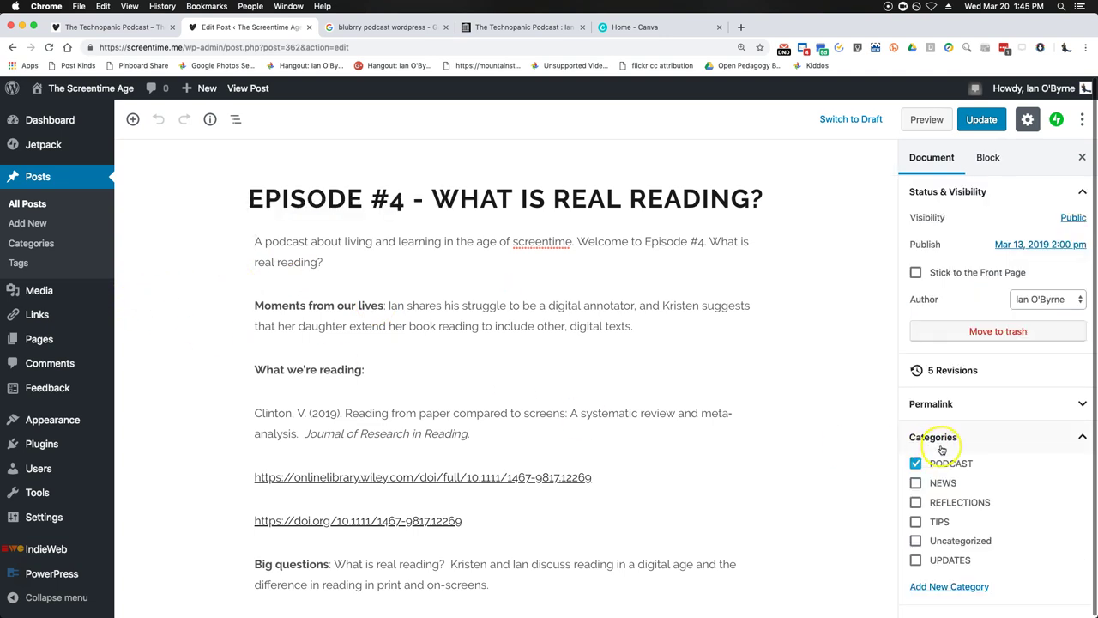
scroll(941, 446, down, 3)
scroll(942, 447, down, 1)
scroll(942, 447, down, 5)
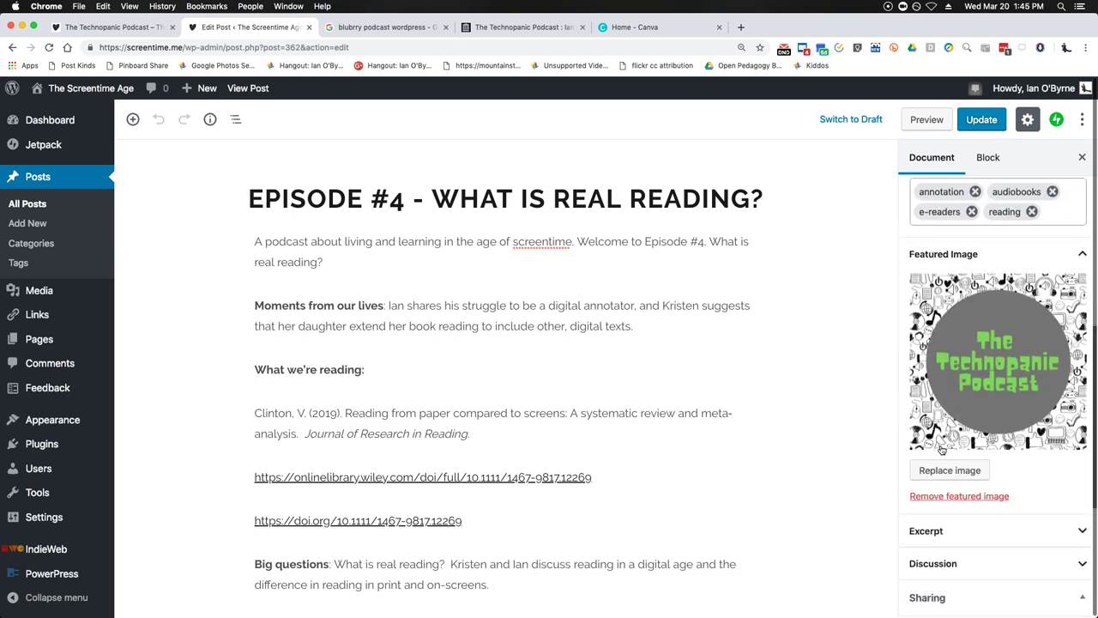
scroll(986, 463, down, 6)
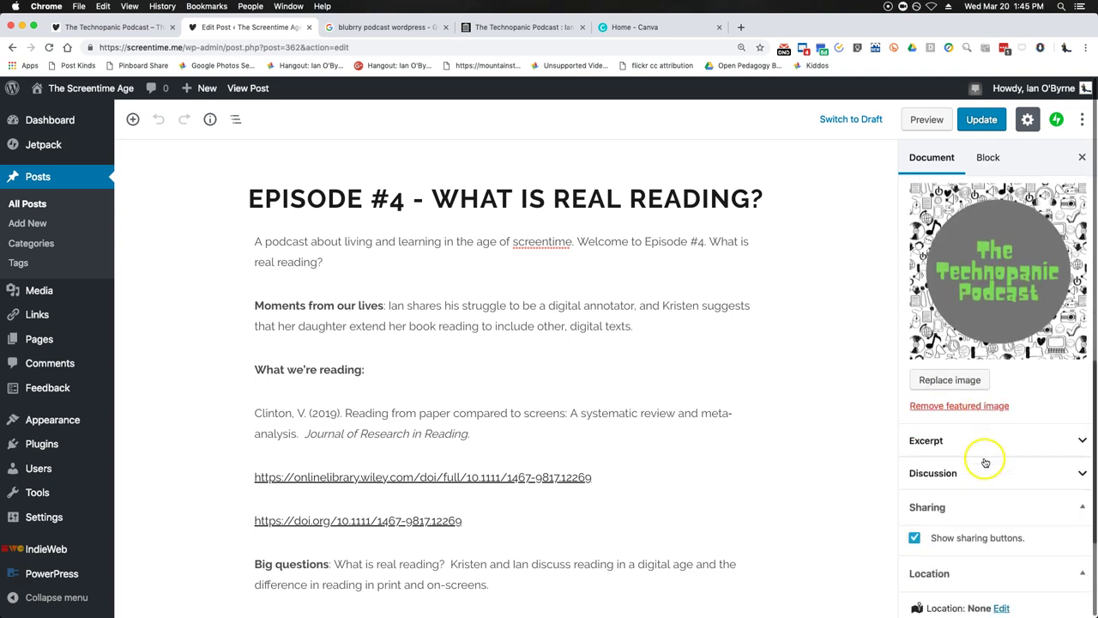
scroll(982, 459, up, 8)
scroll(984, 461, up, 5)
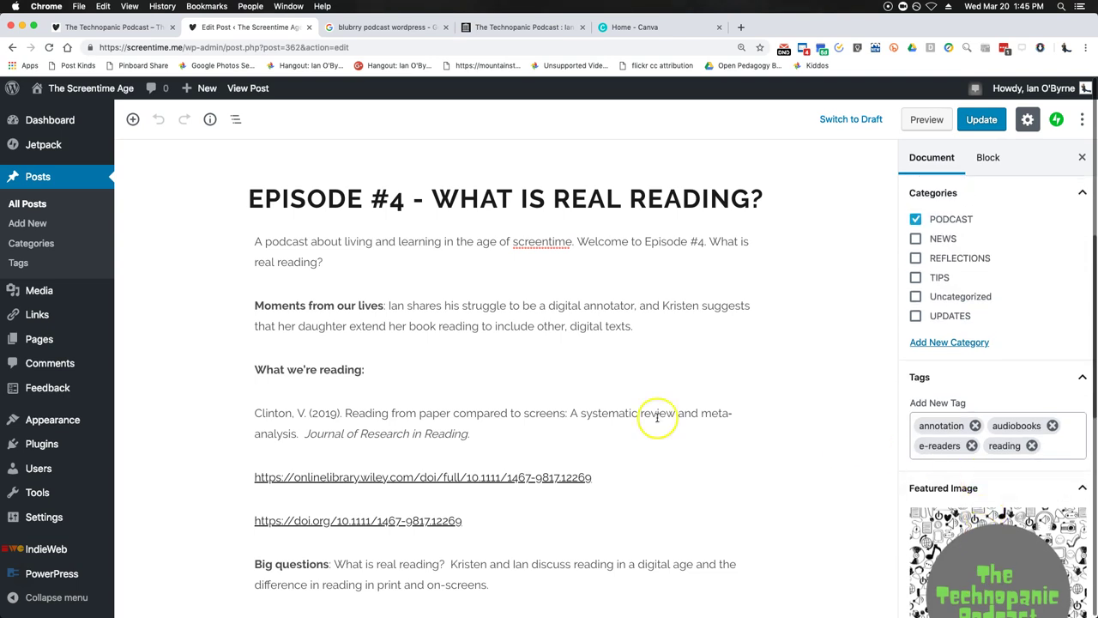
- Enable modifying the existing podcast episode beneath the post body and examine its Media URL
scroll(540, 392, down, 5)
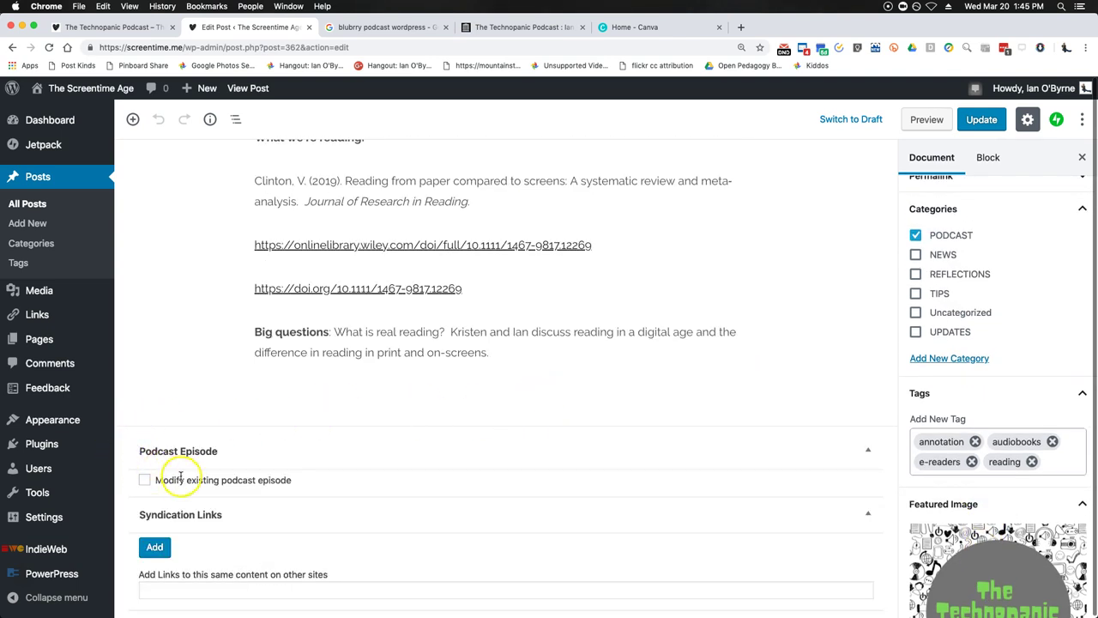
click(153, 481)
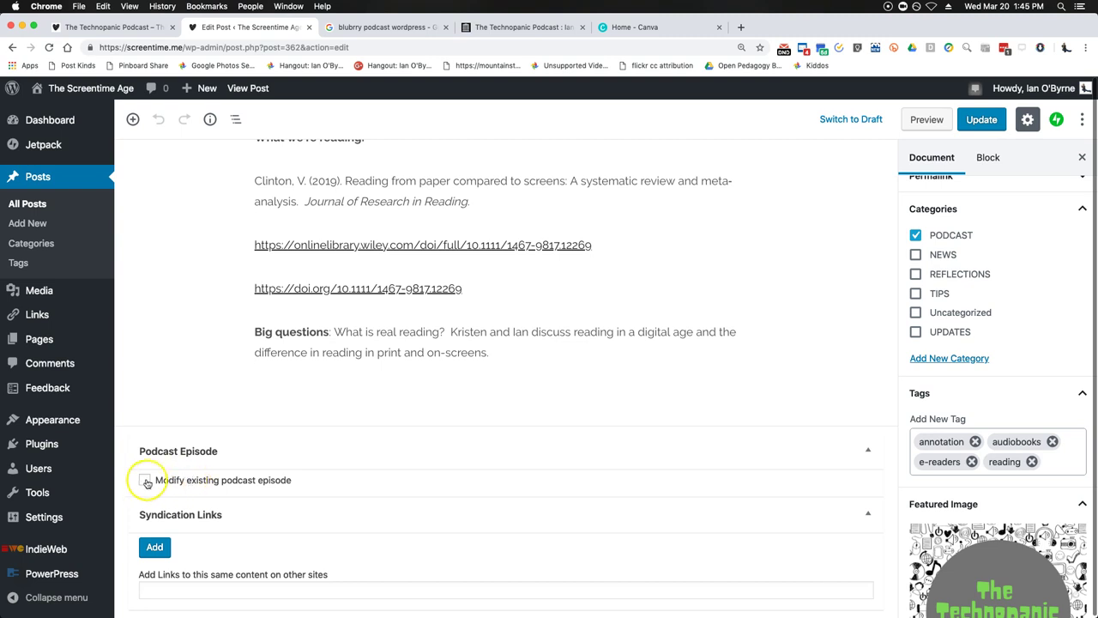
scroll(125, 492, down, 3)
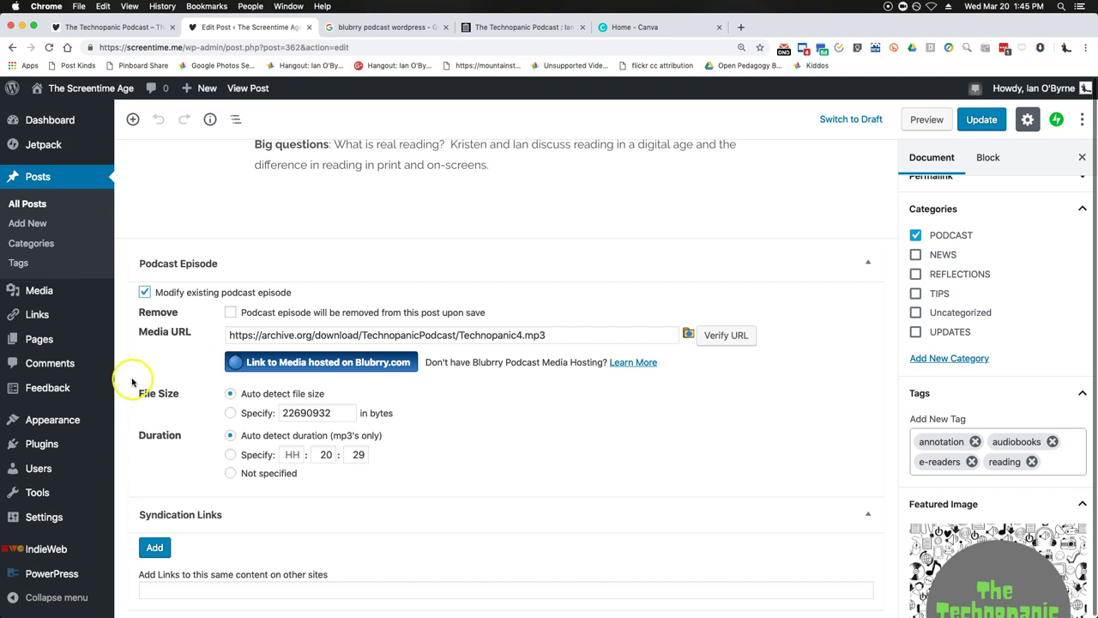
click(391, 31)
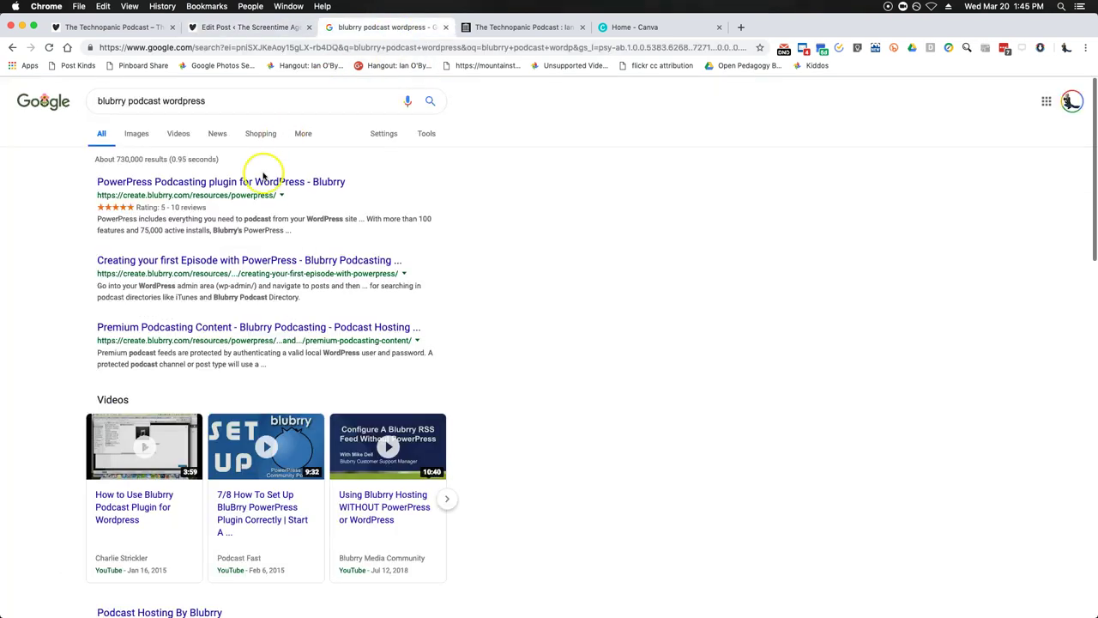
click(262, 28)
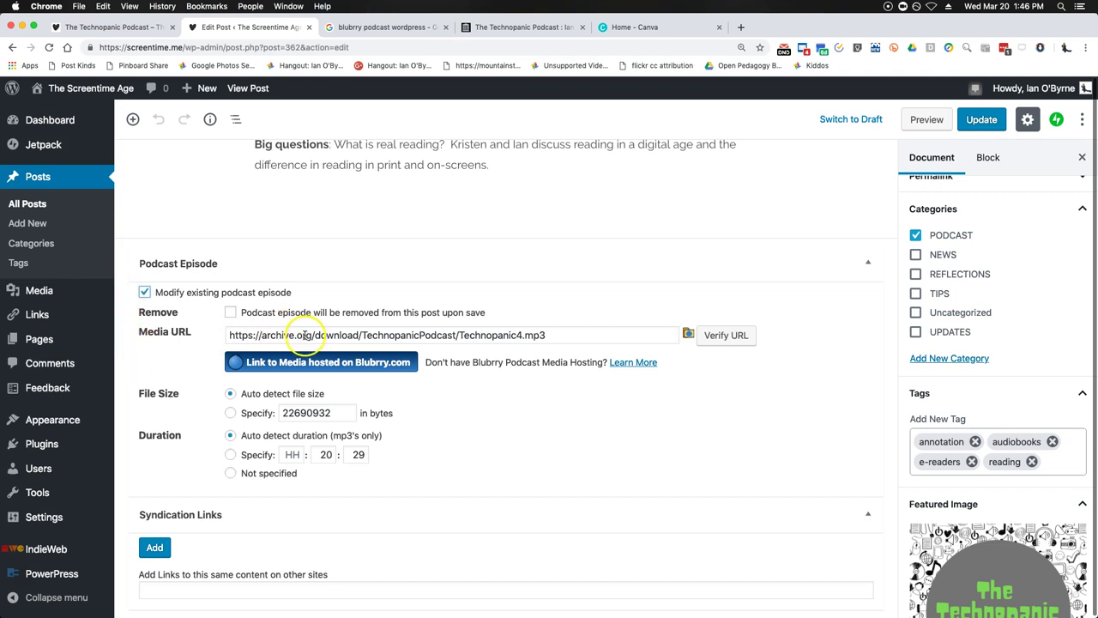
drag(263, 335, 557, 335)
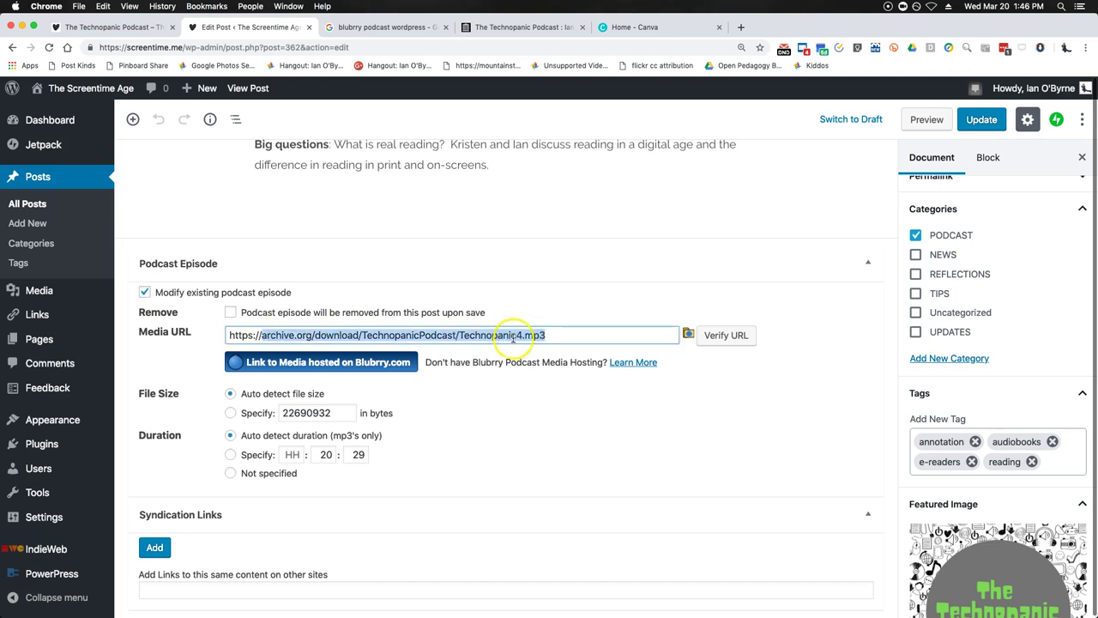
click(513, 335)
- Switch to The Technopanic Podcast item on the Internet Archive and show the listing of all its files
click(489, 31)
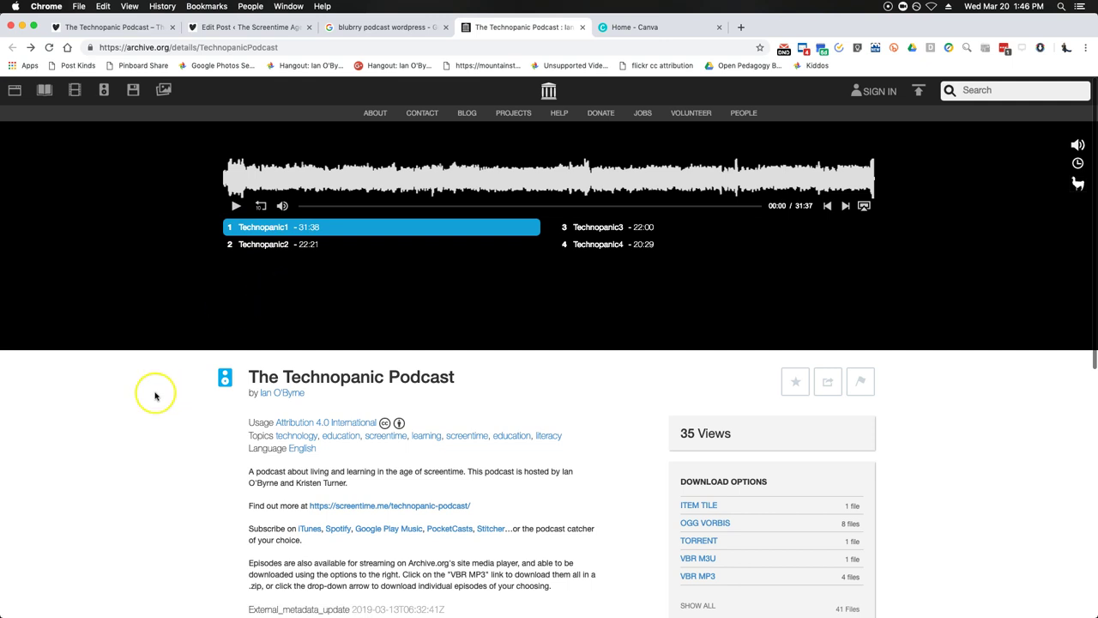
scroll(155, 395, down, 5)
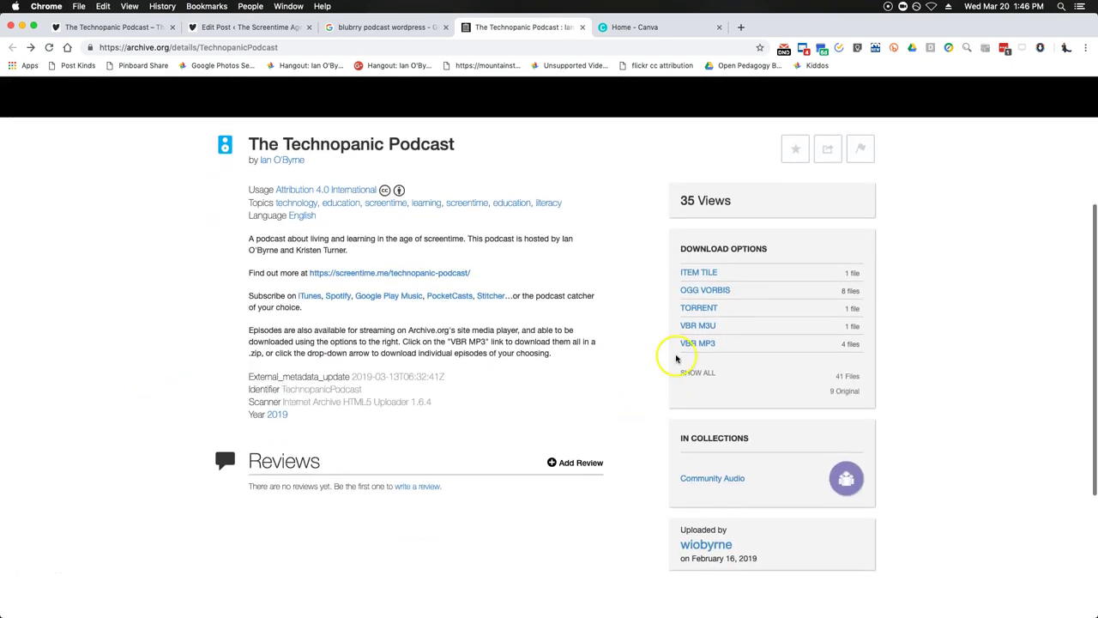
right_click(694, 343)
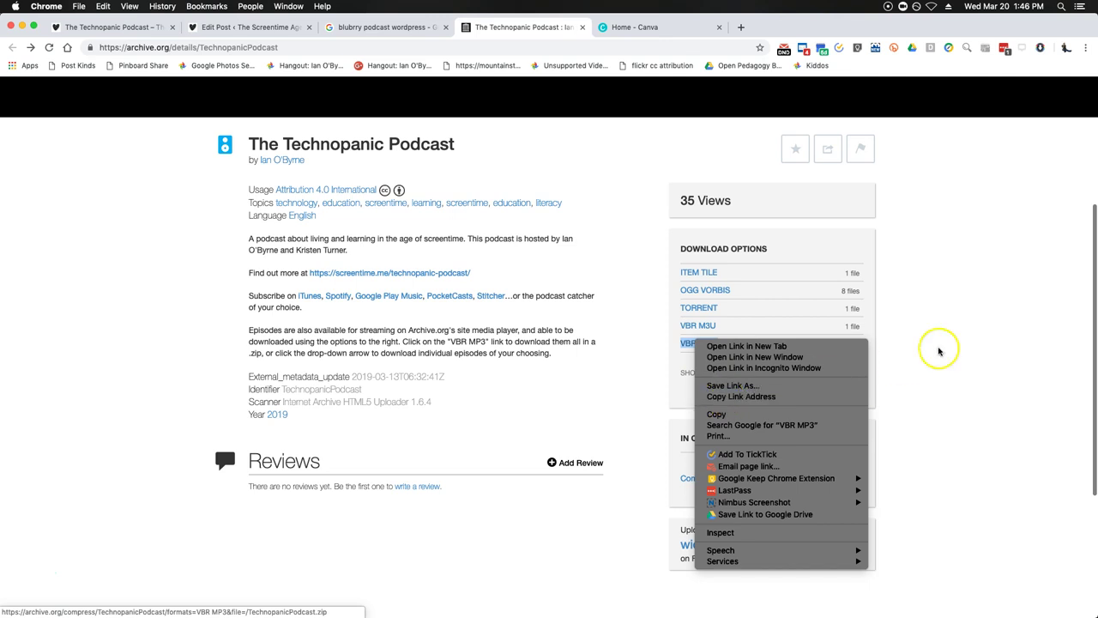
click(909, 362)
click(703, 376)
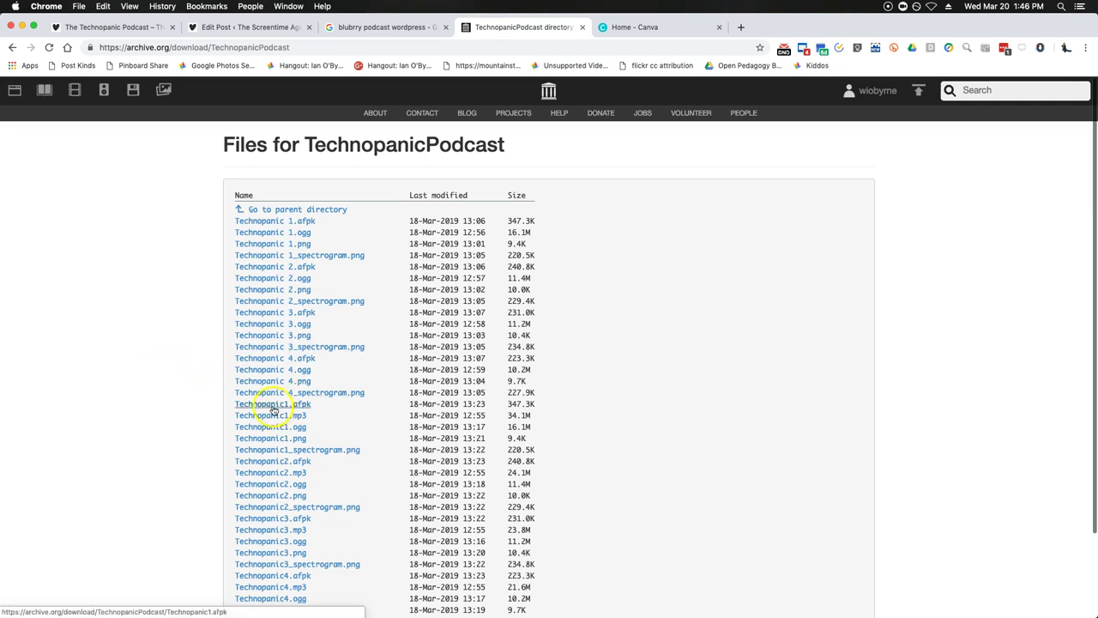
- Copy the link address of Technopanic4.mp3 from the TechnopanicPodcast file listing
scroll(272, 511, down, 3)
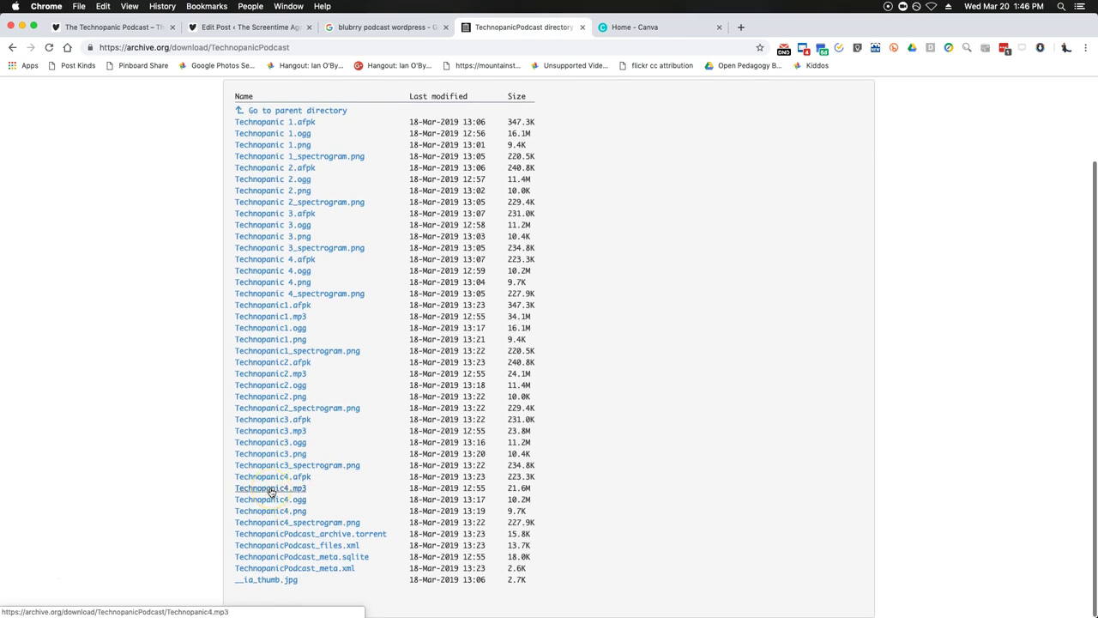
click(269, 512)
click(270, 490)
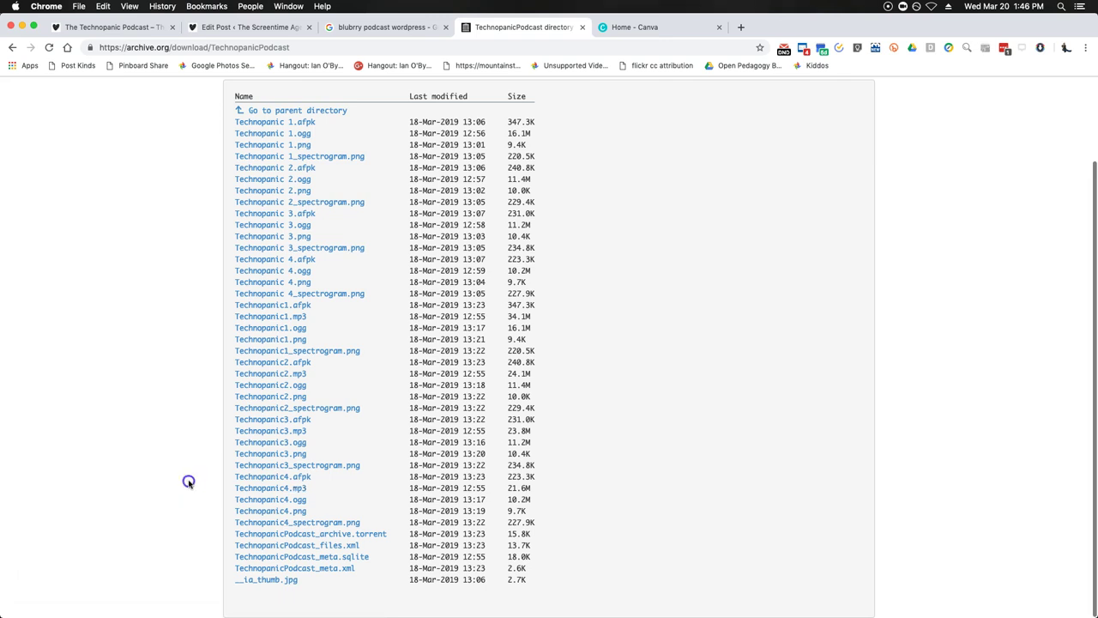
right_click(253, 489)
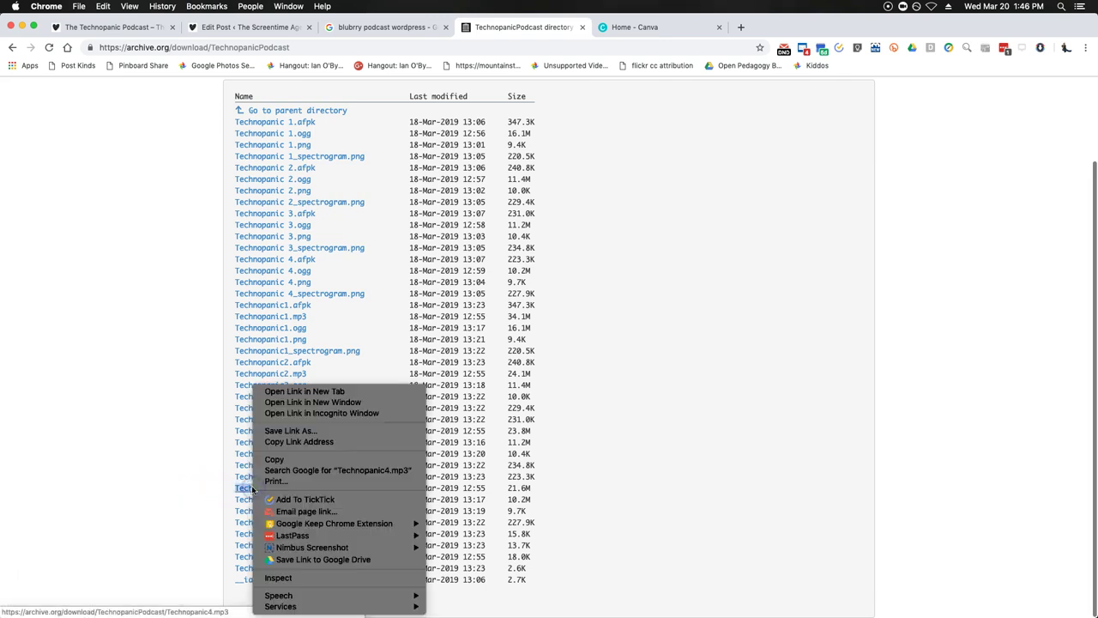
click(289, 441)
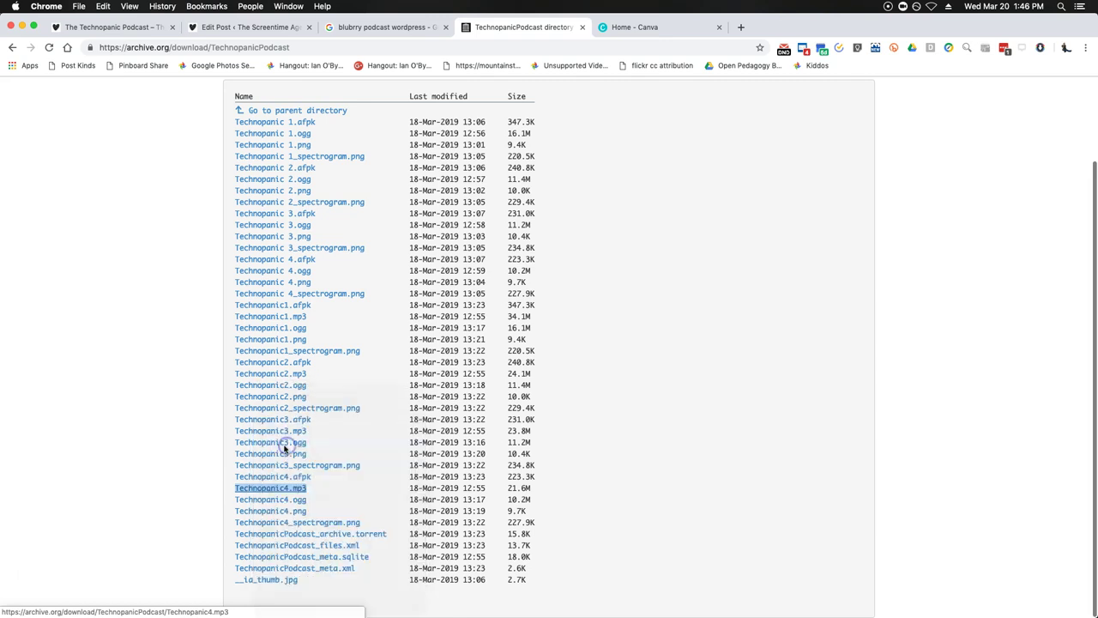
click(273, 27)
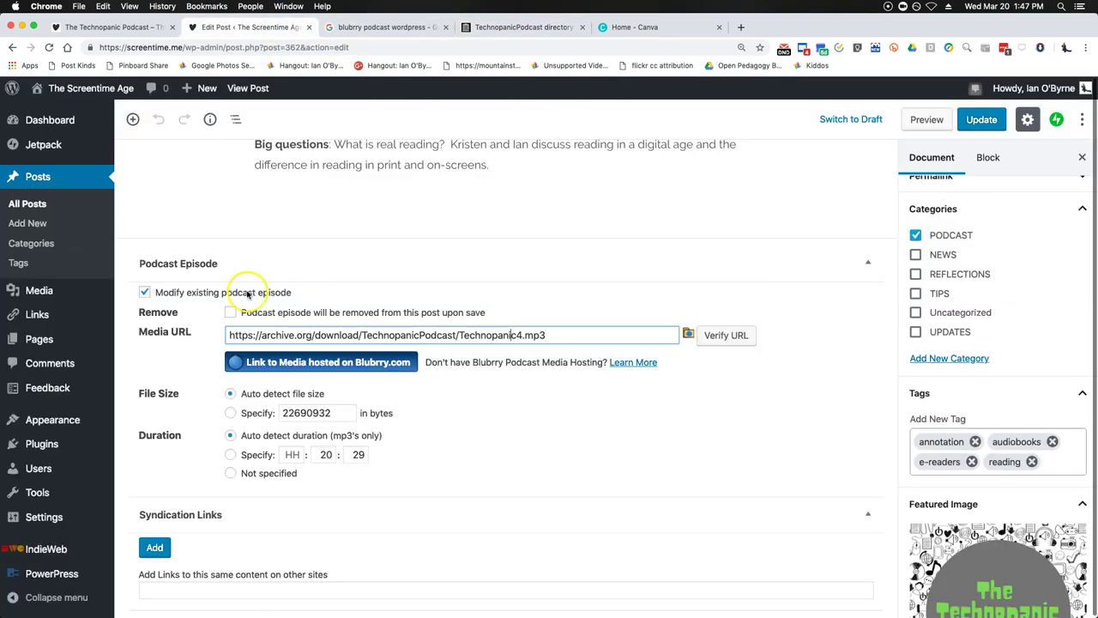
triple_click(299, 335)
key(BackSpace)
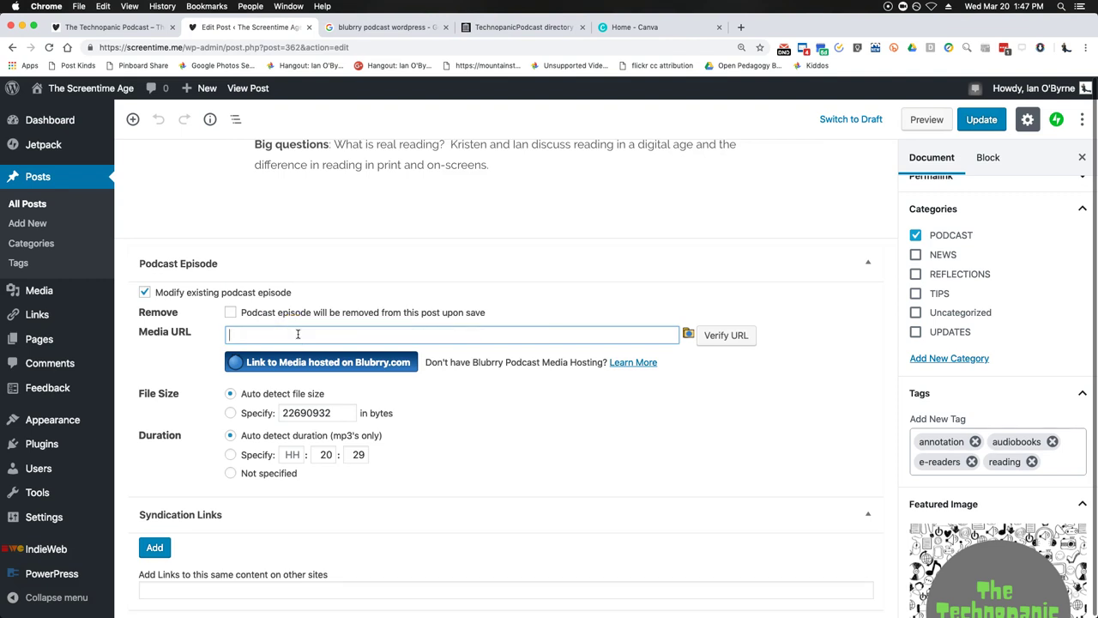
key(super+v)
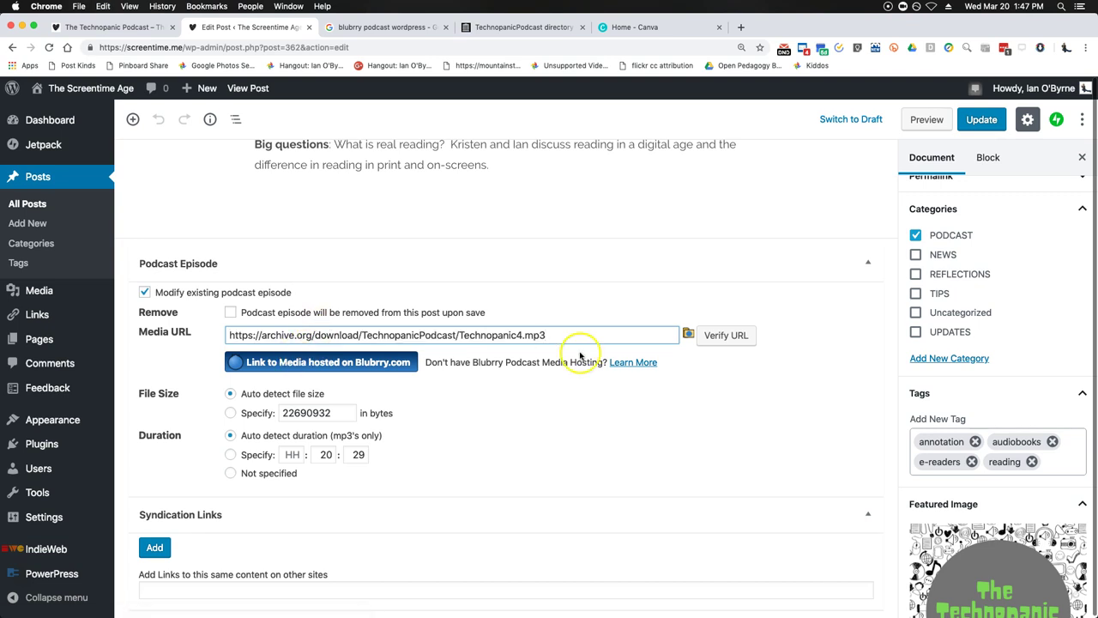
click(721, 338)
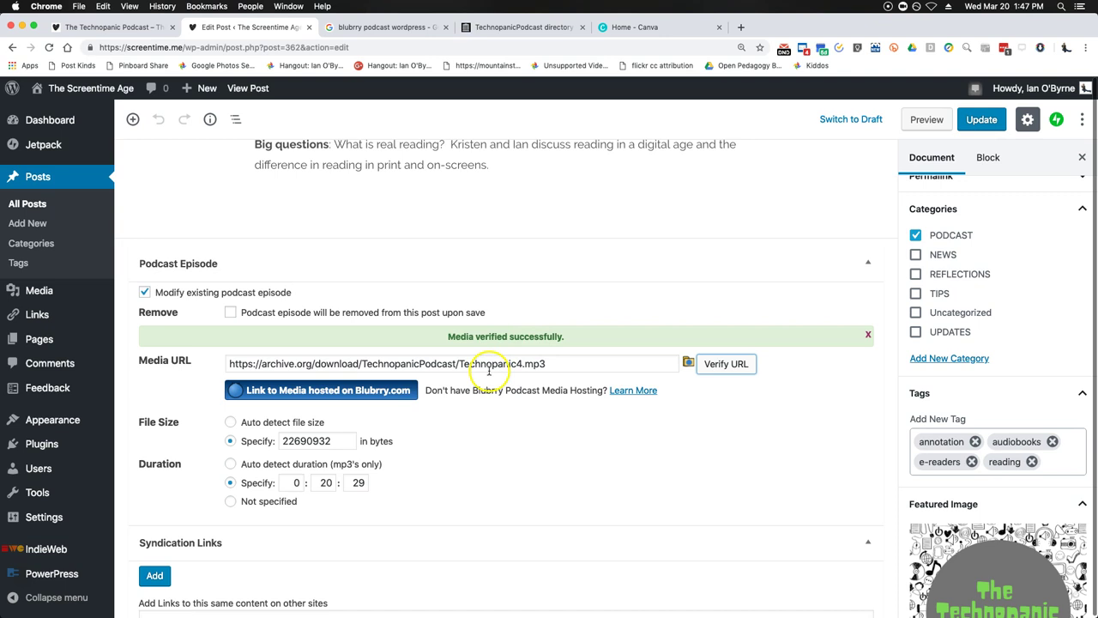
drag(446, 336, 574, 339)
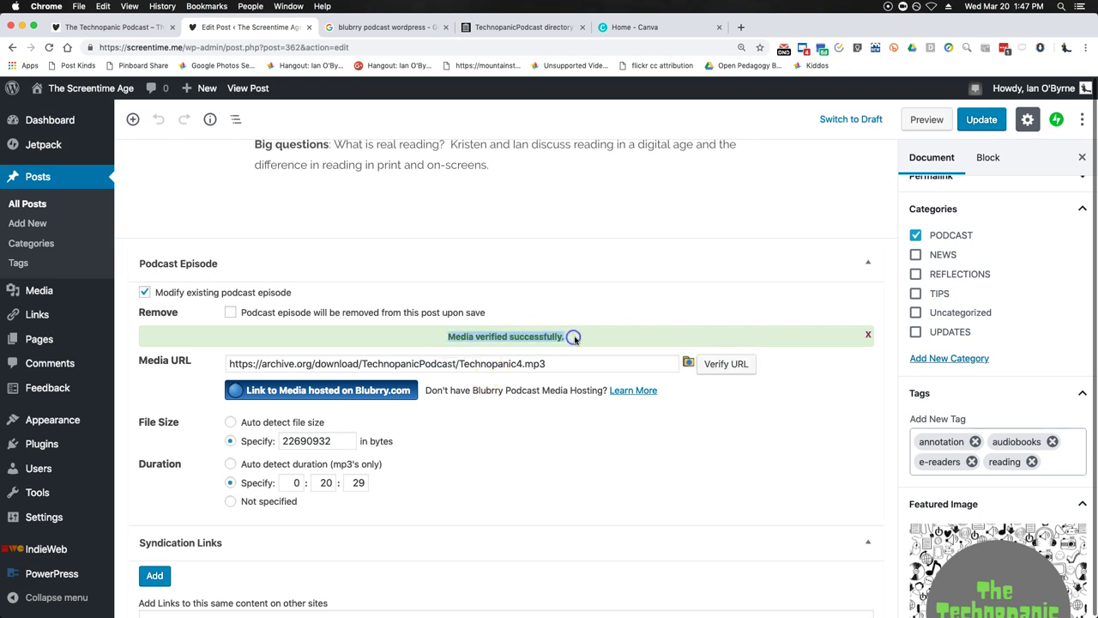
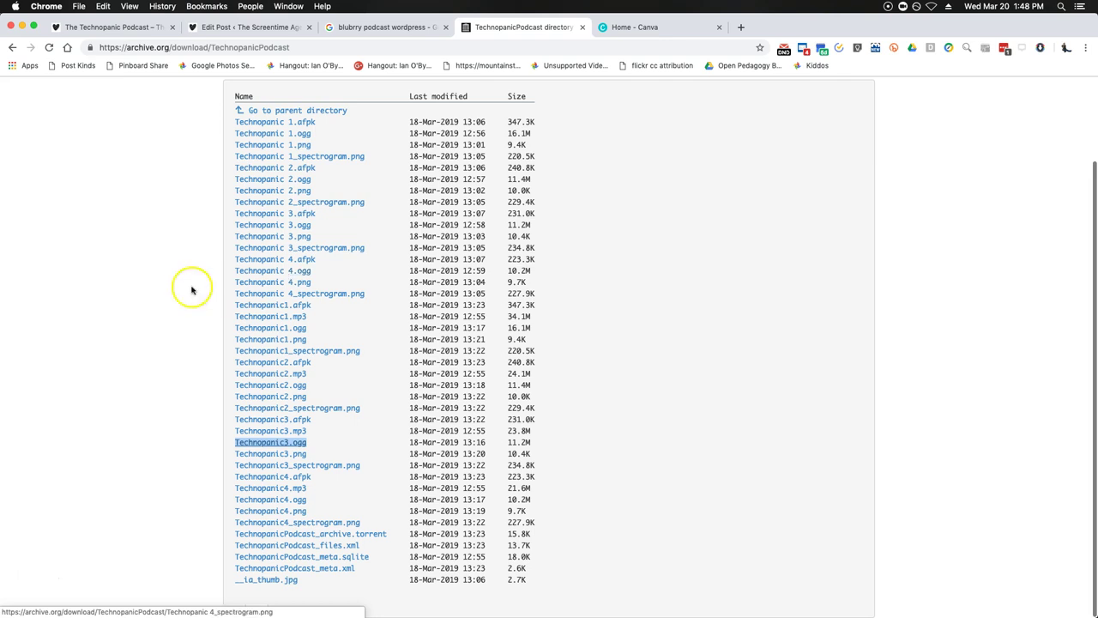
- Back in the post, try Technopanic%204.mp3 as the Media URL's file name, restore Technopanic4.mp3 and verify the URL again
click(174, 279)
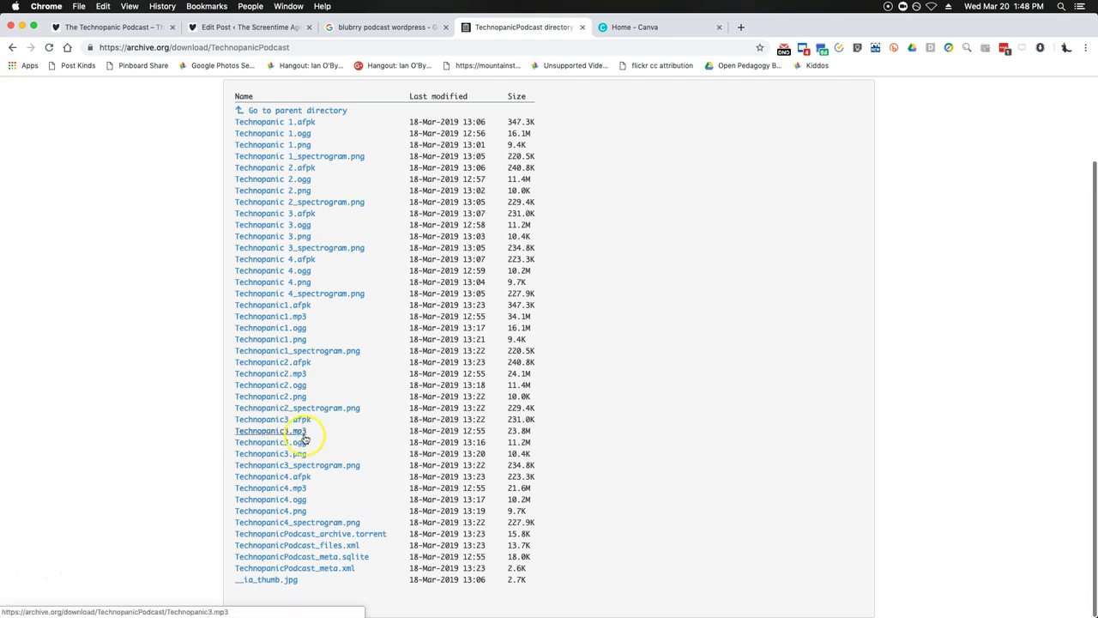
click(249, 26)
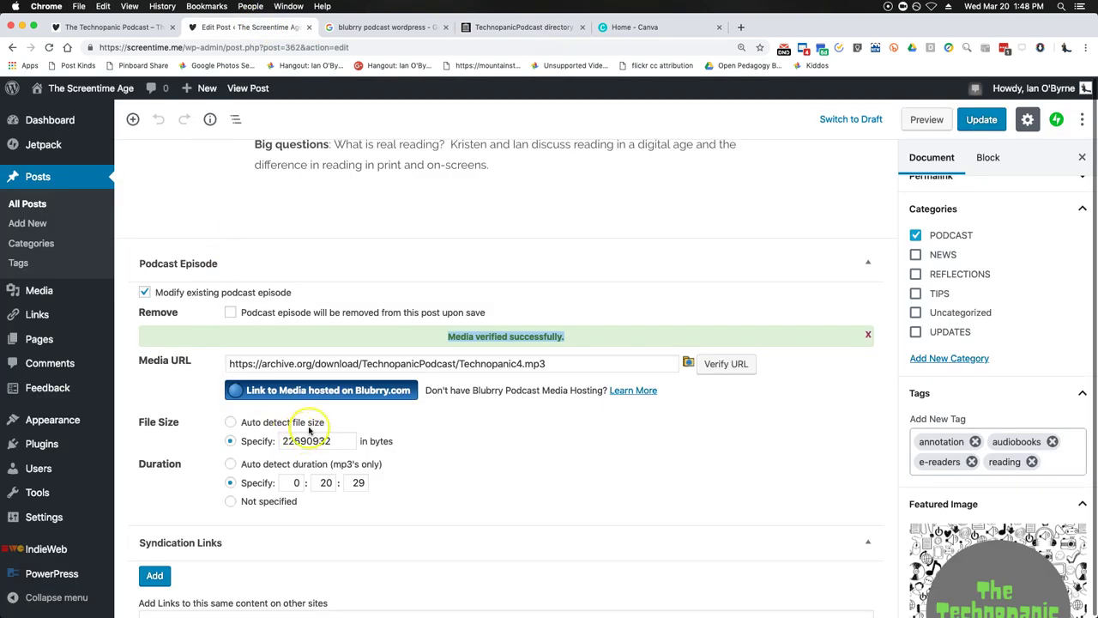
click(336, 364)
drag(459, 364, 521, 364)
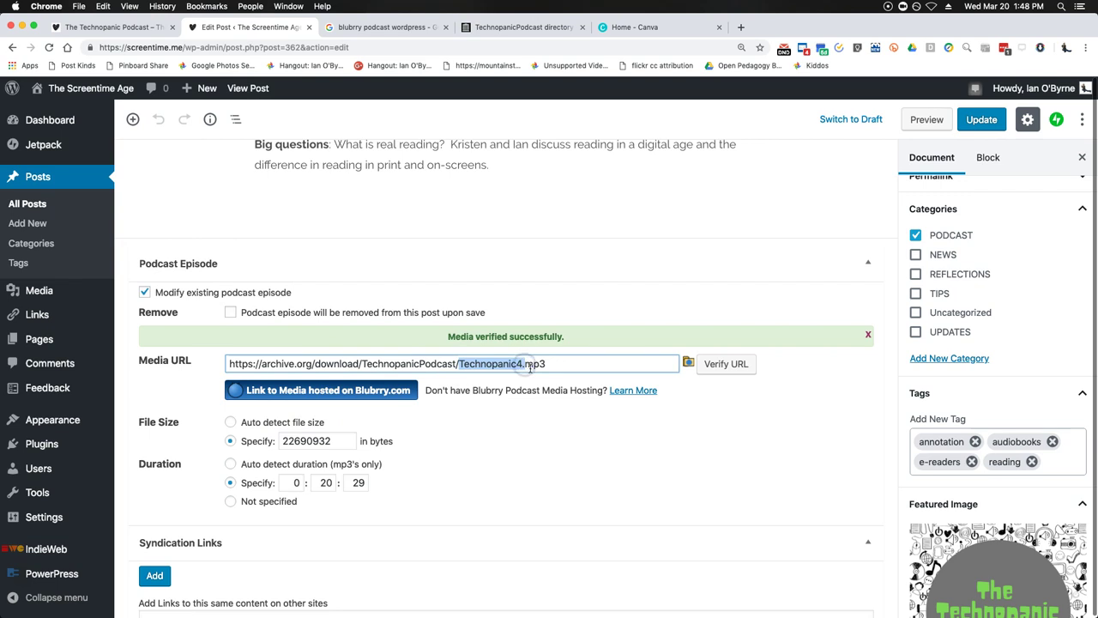
click(517, 363)
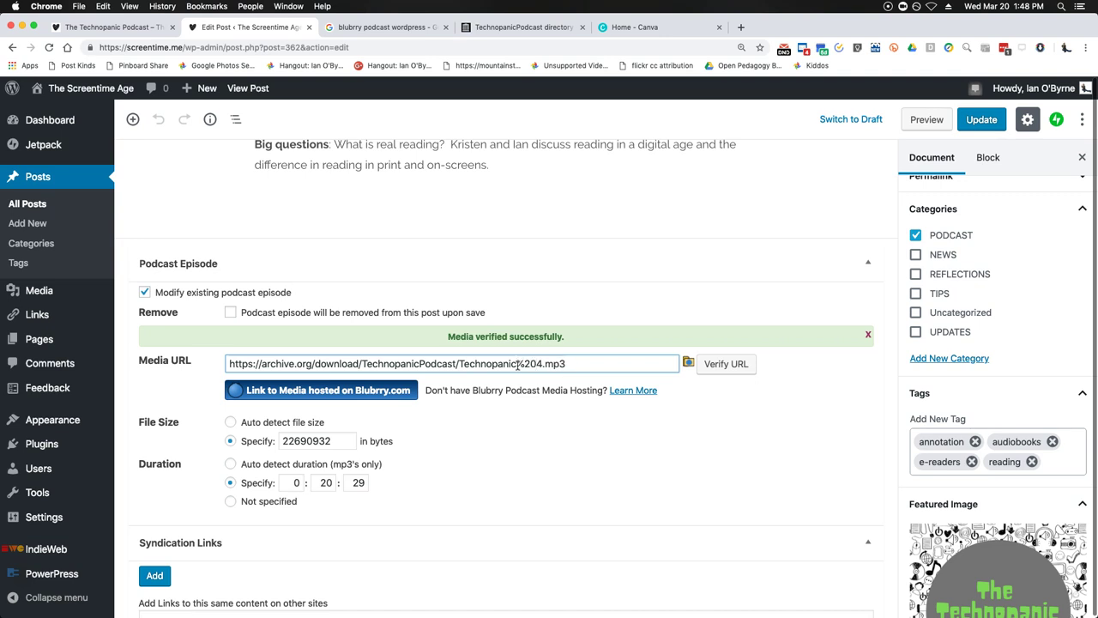
click(710, 367)
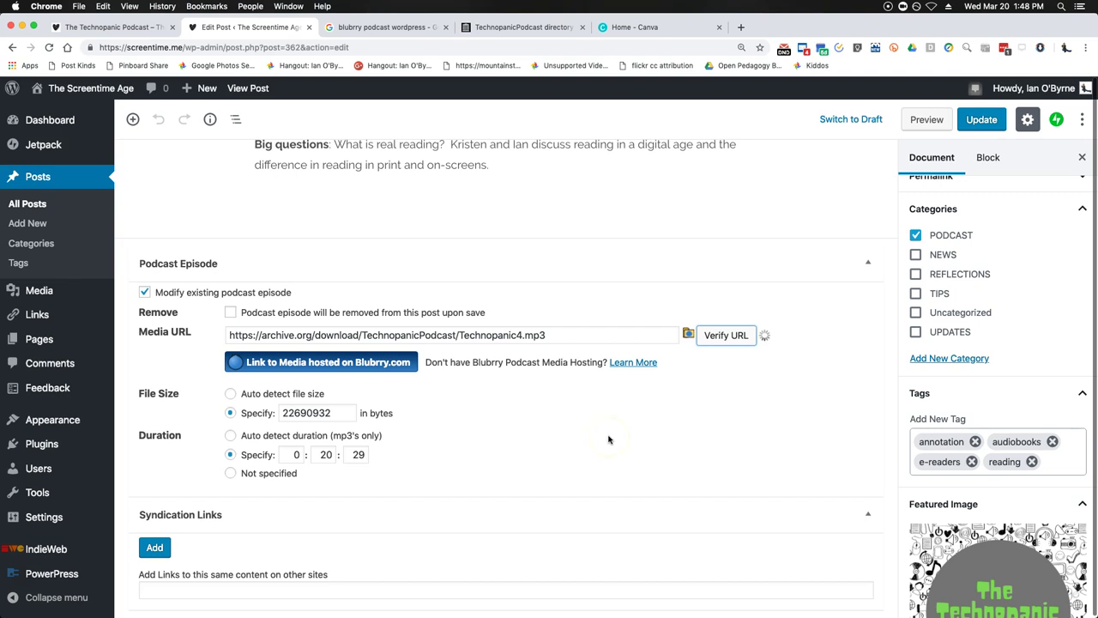
click(475, 447)
- Switch to the Internet Archive, return to The Technopanic Podcast item page and reload it
click(496, 29)
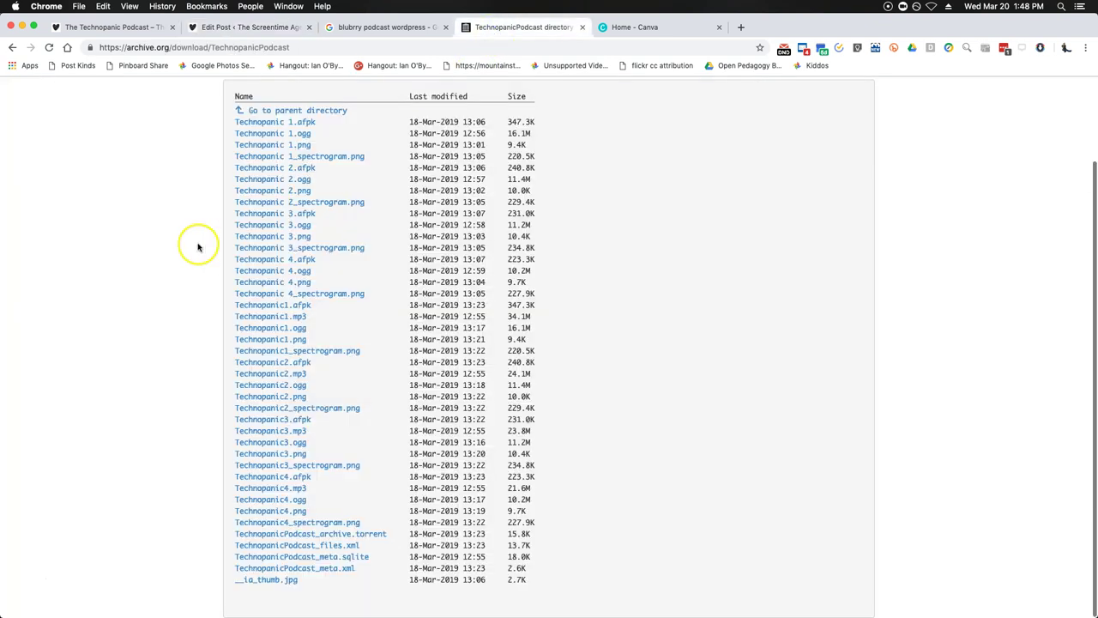
click(12, 47)
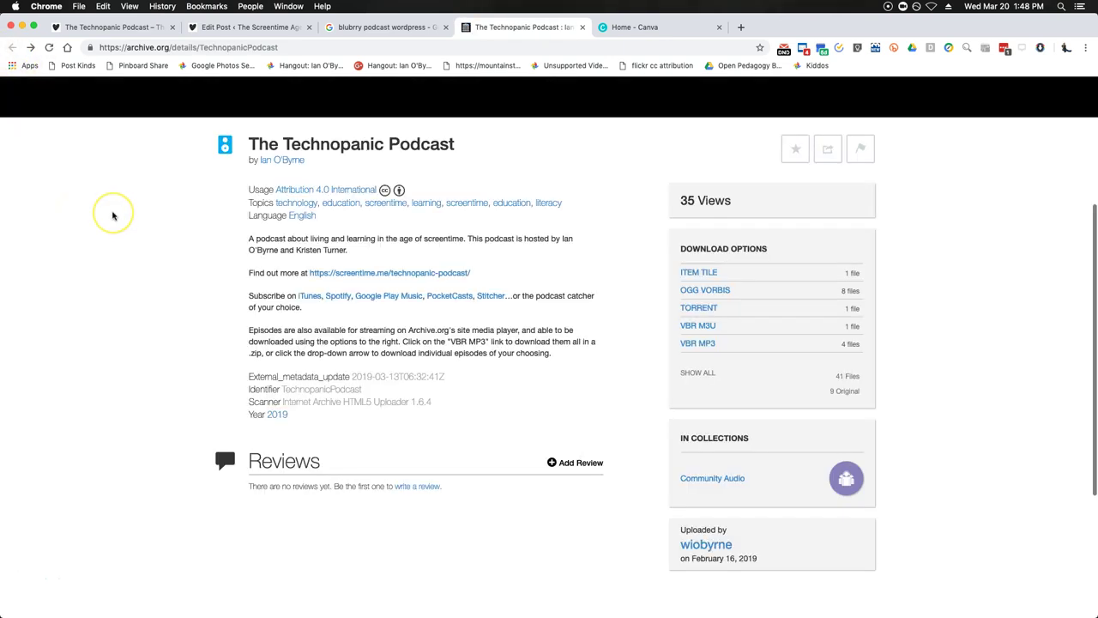
scroll(111, 215, up, 3)
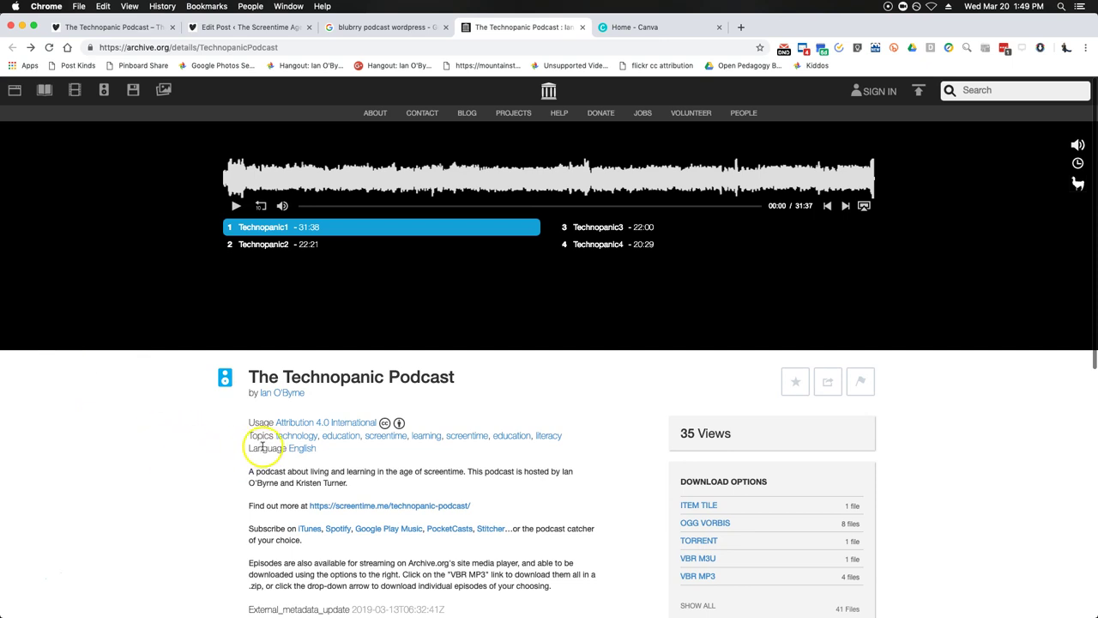
scroll(263, 449, down, 2)
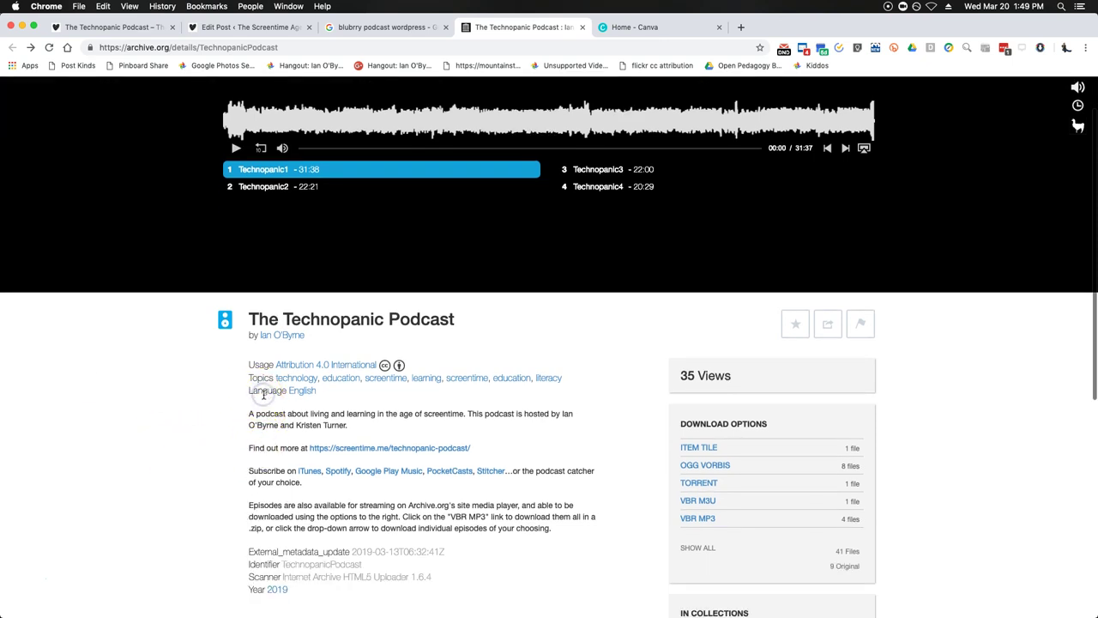
click(49, 47)
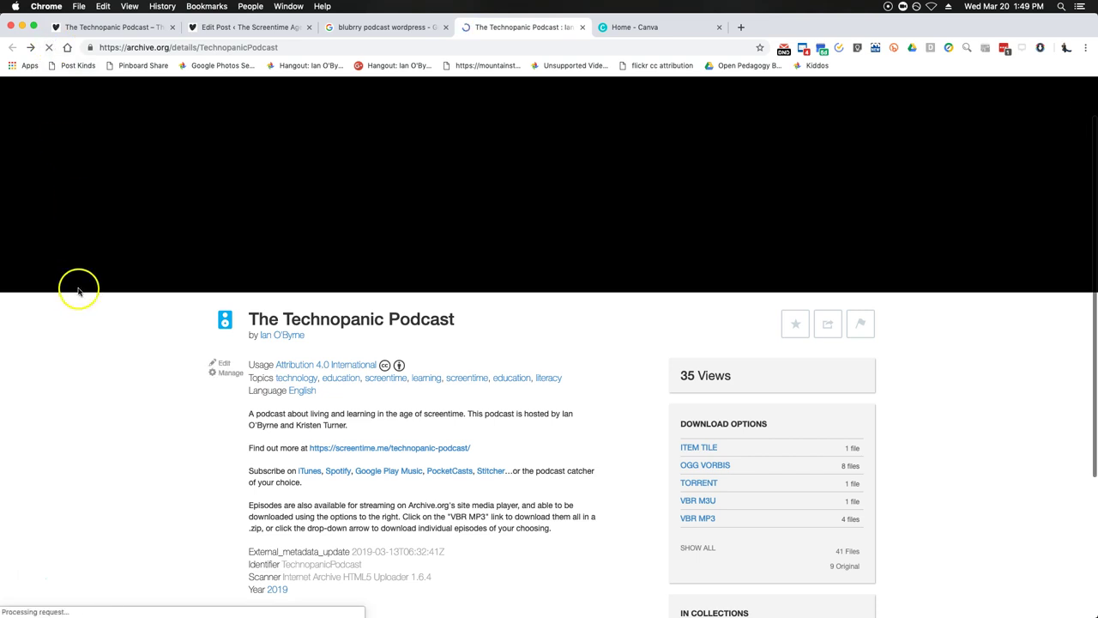
- Edit the TechnopanicPodcast item by choosing to change its files, and show the file tree
click(227, 372)
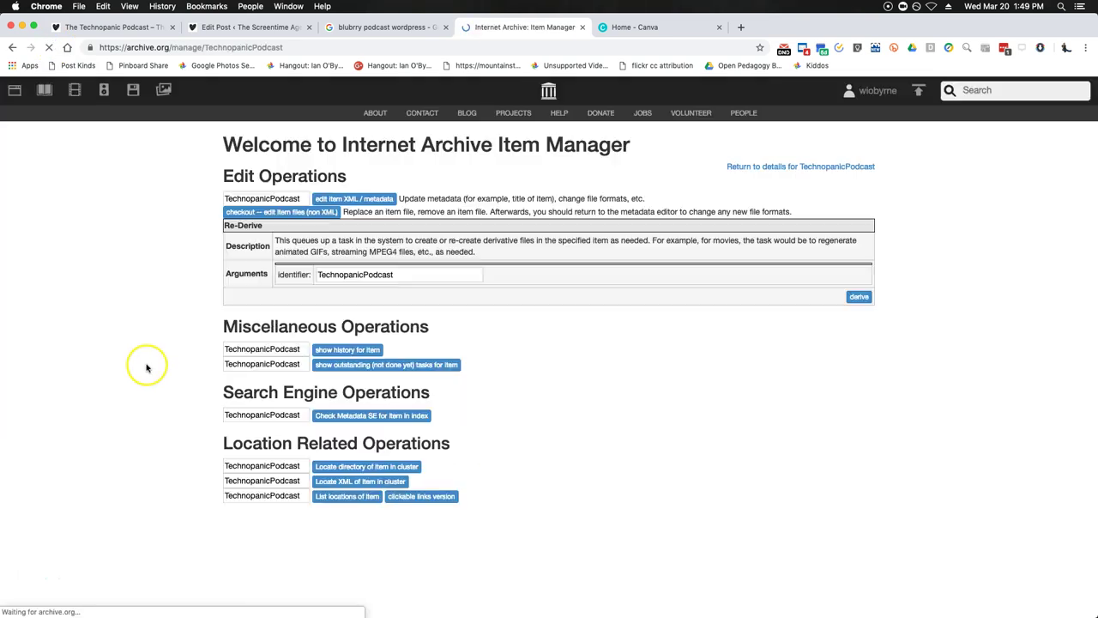
click(12, 47)
click(222, 363)
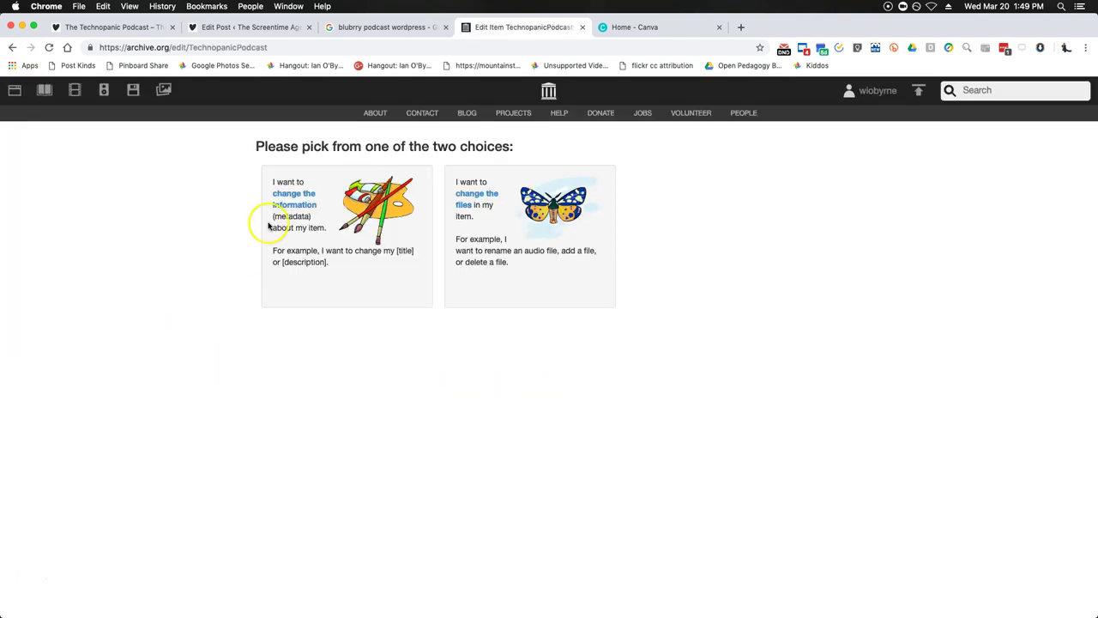
click(467, 198)
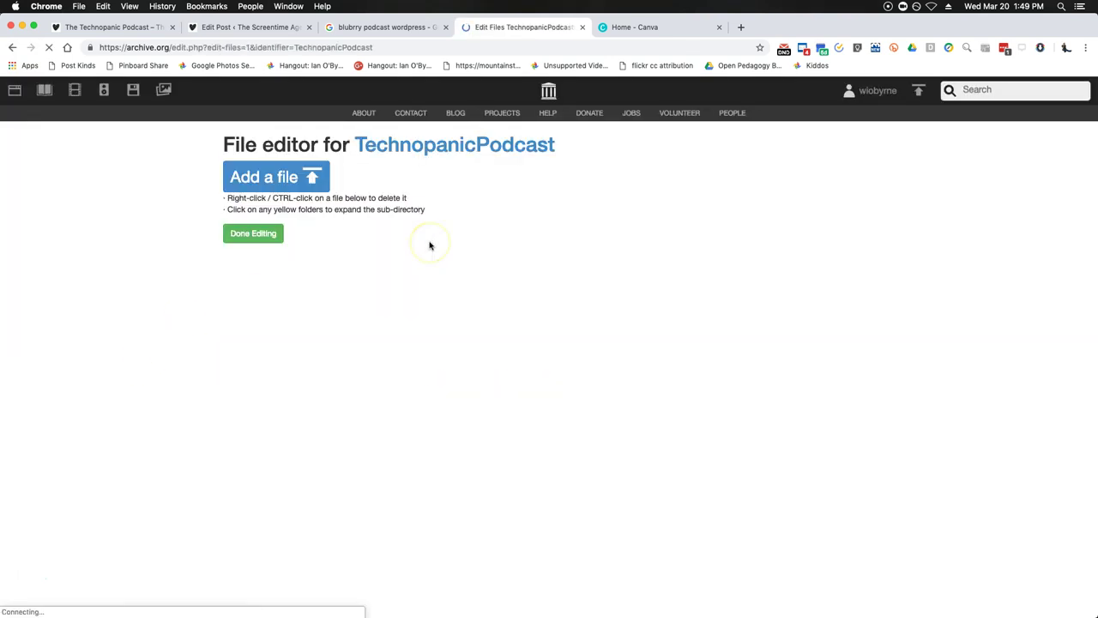
scroll(429, 245, down, 3)
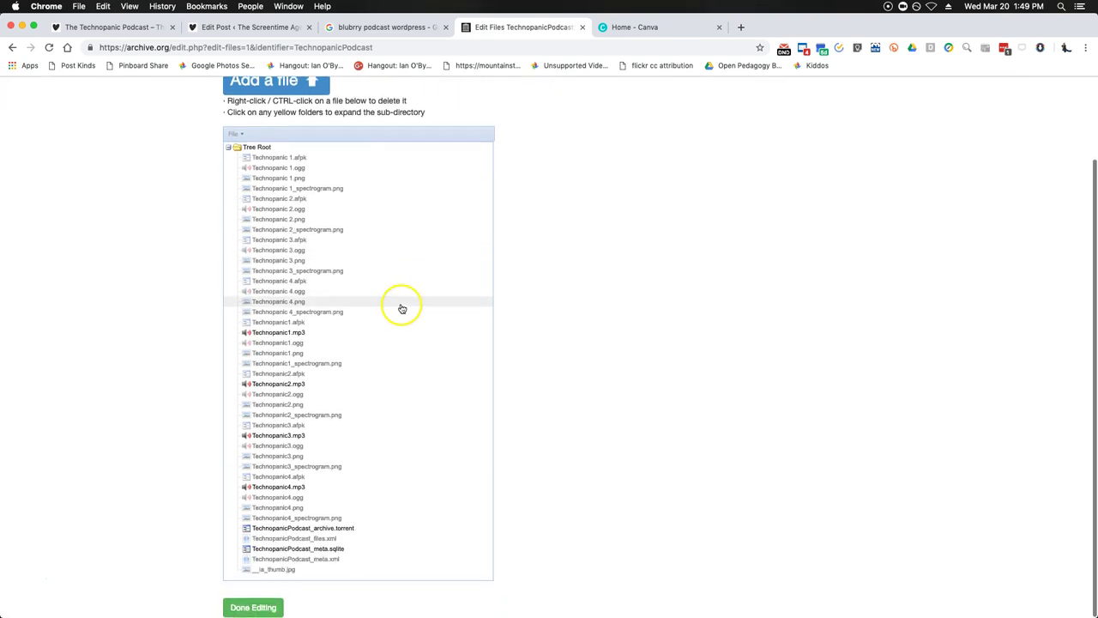
- Start renaming Technopanic1.mp3 in the item's file tree, abandon the rename and finish editing
right_click(291, 335)
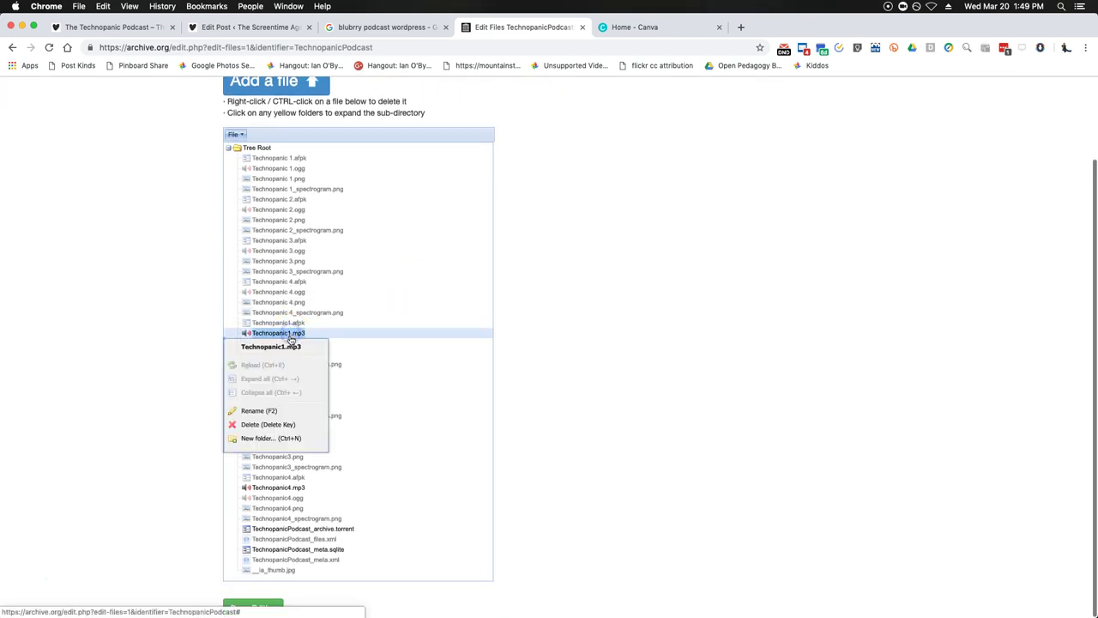
click(282, 410)
click(283, 347)
click(169, 350)
click(238, 589)
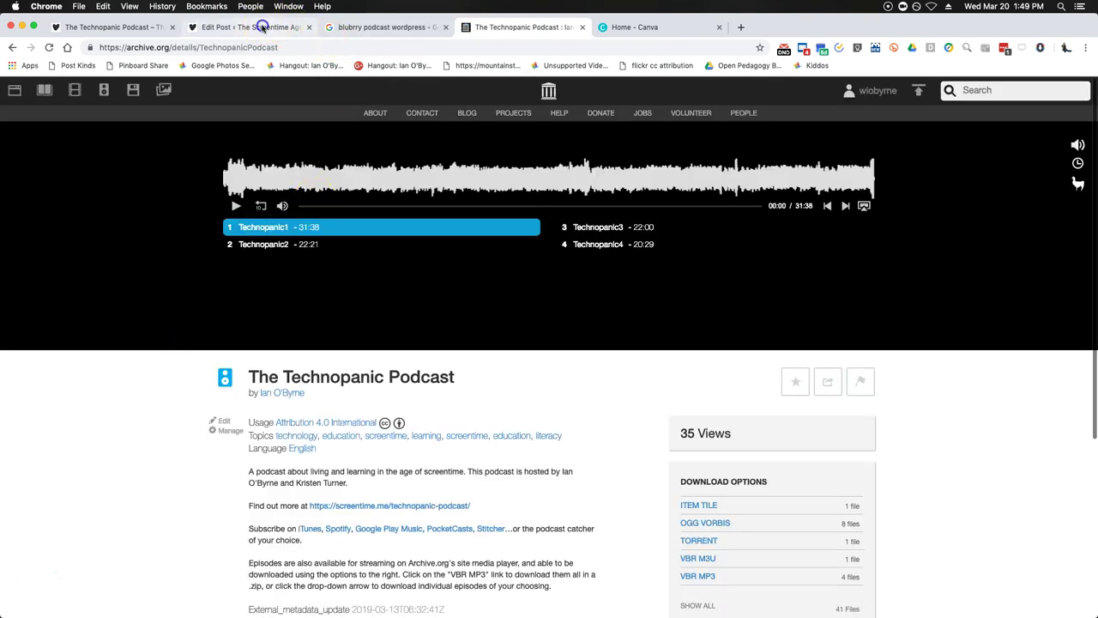
- Return to the Episode #4 post editor and review its body text and Podcast Episode settings
click(263, 26)
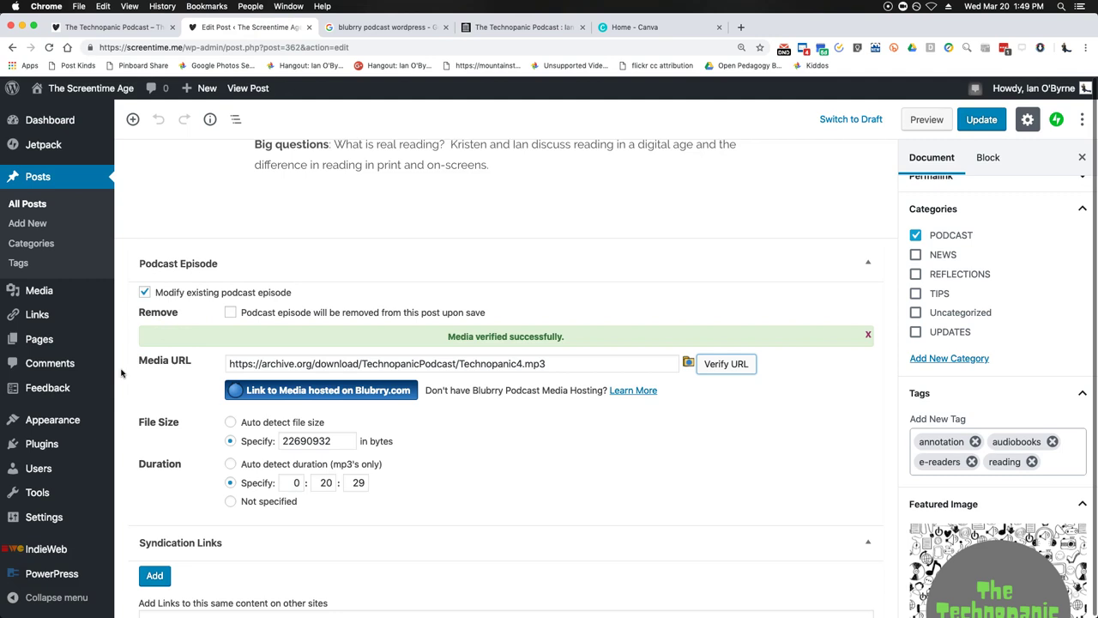
scroll(489, 375, up, 5)
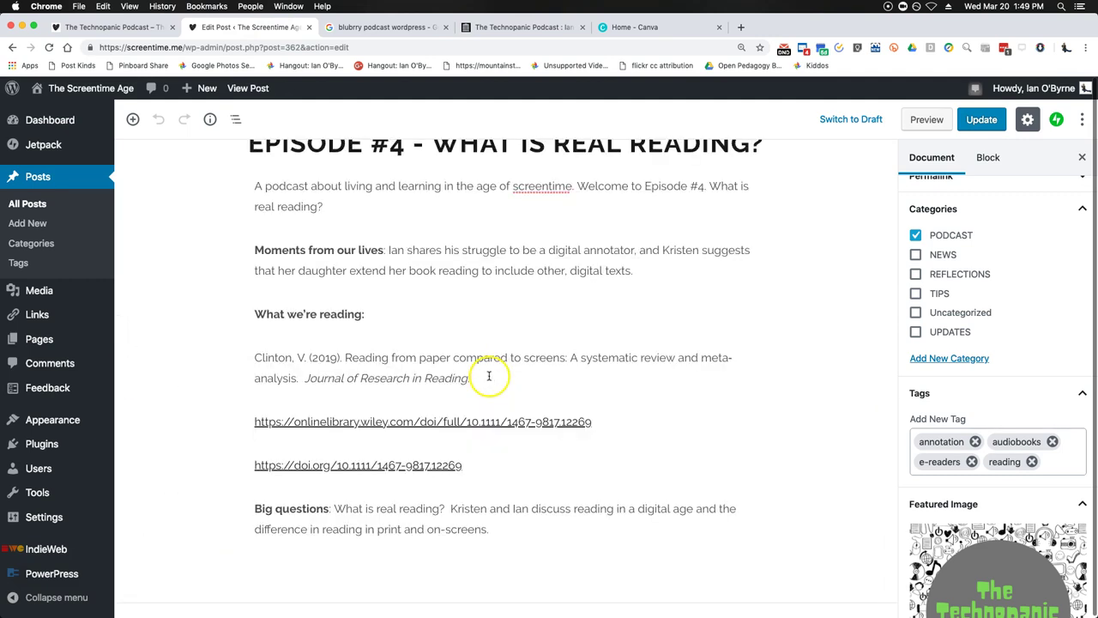
scroll(489, 376, up, 1)
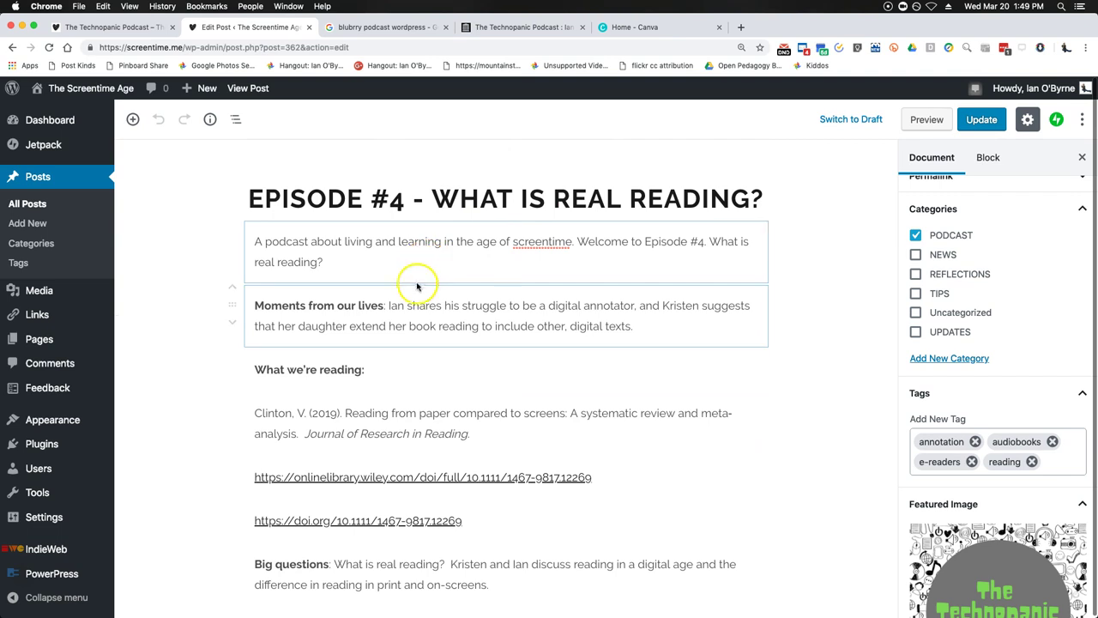
scroll(417, 287, down, 5)
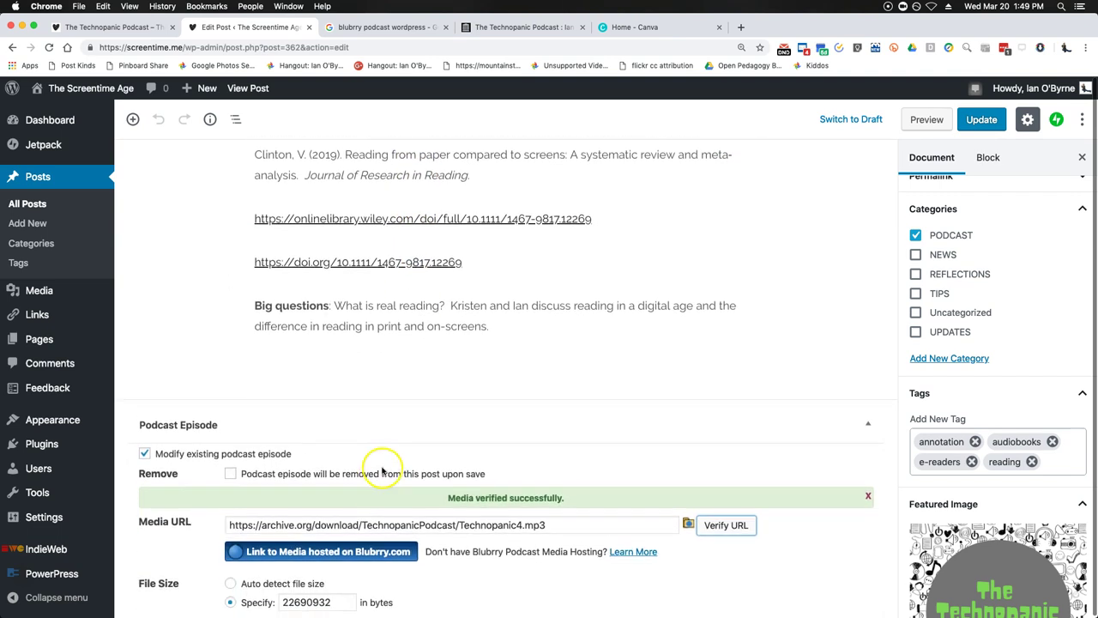
scroll(382, 472, down, 1)
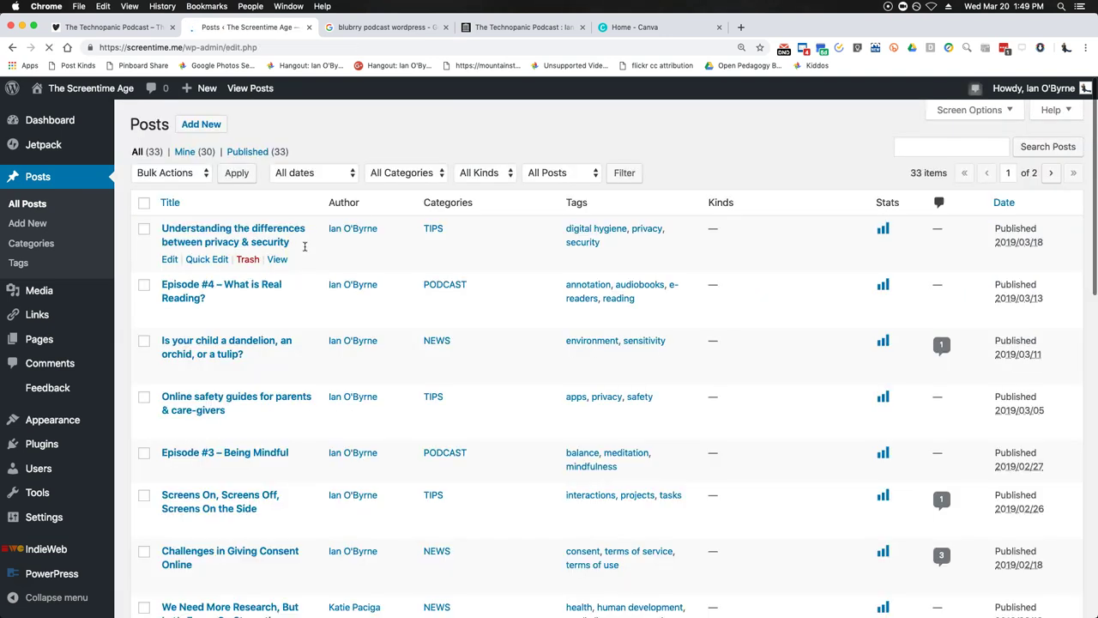
- From the list of all posts, open the published Episode #4 – What is Real Reading? page in a new tab and view it
click(260, 287)
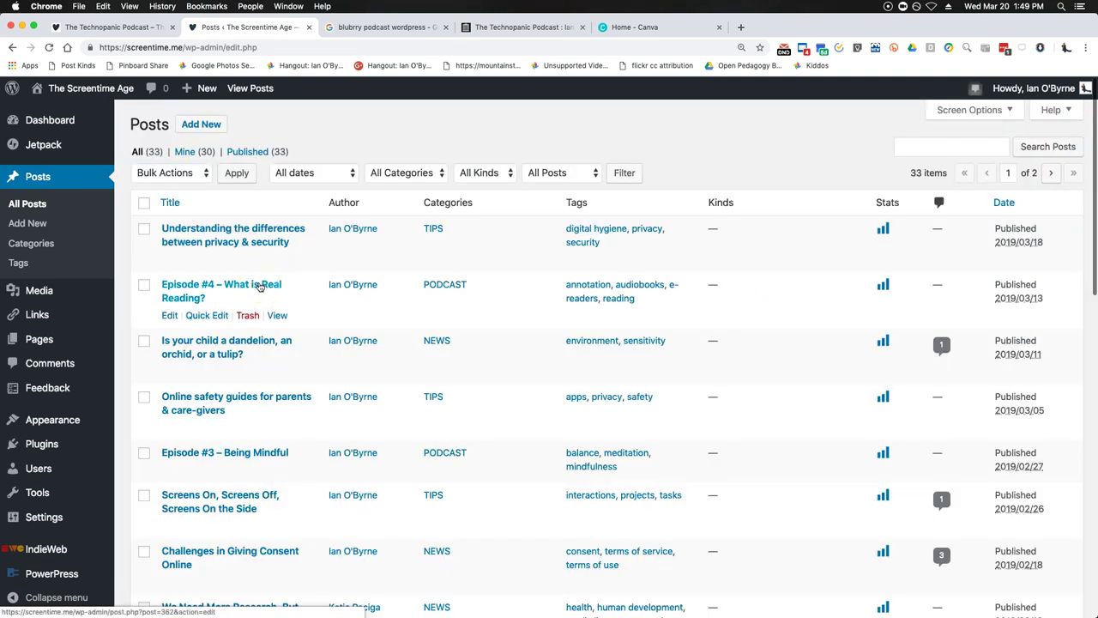
right_click(276, 316)
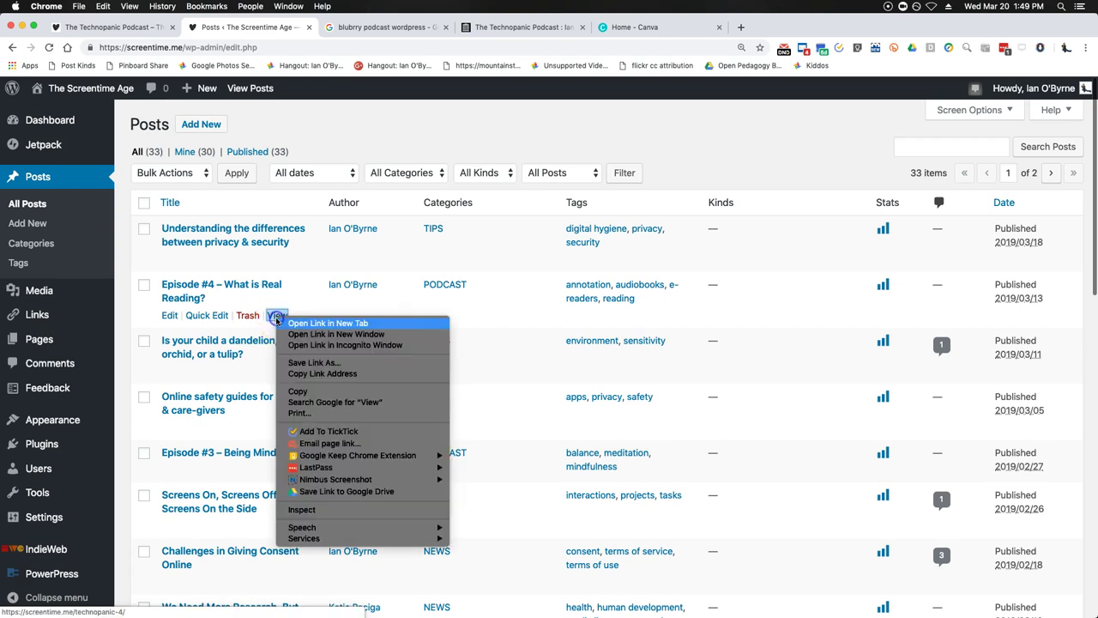
click(328, 323)
click(386, 26)
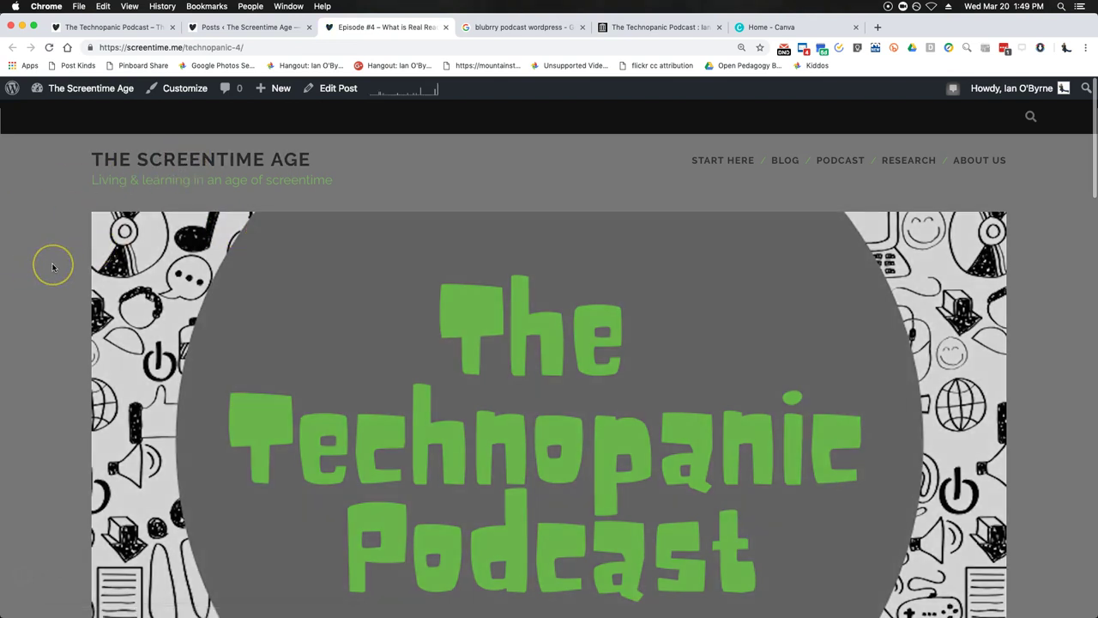
- Examine the publication date above the published episode's title and compare it with the date in the posts list
scroll(53, 266, down, 5)
scroll(225, 214, down, 3)
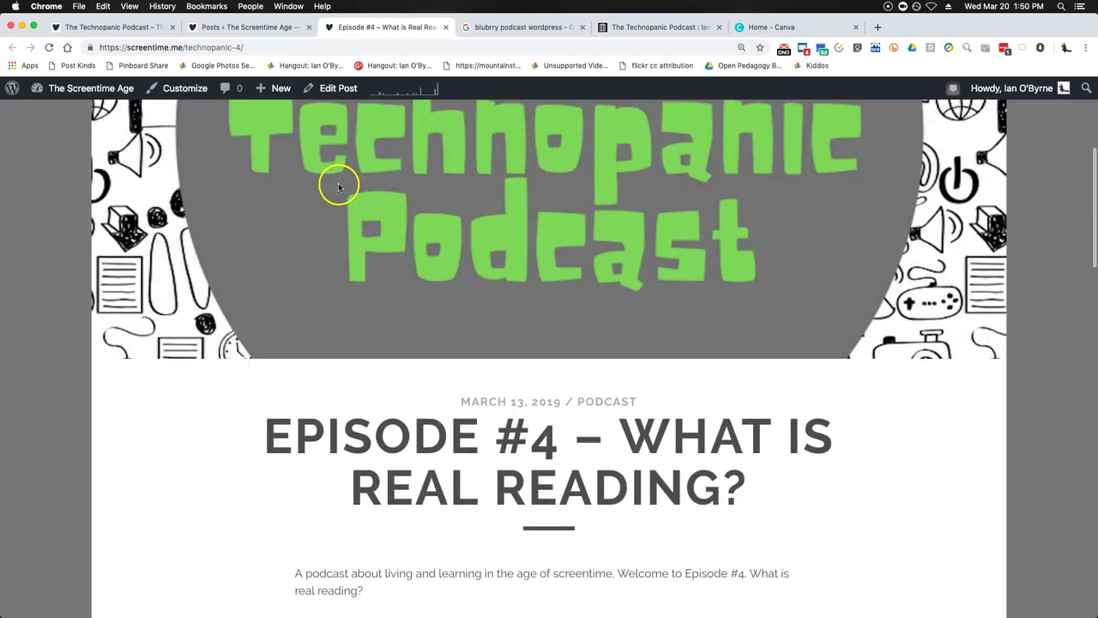
scroll(335, 197, down, 3)
scroll(330, 218, down, 1)
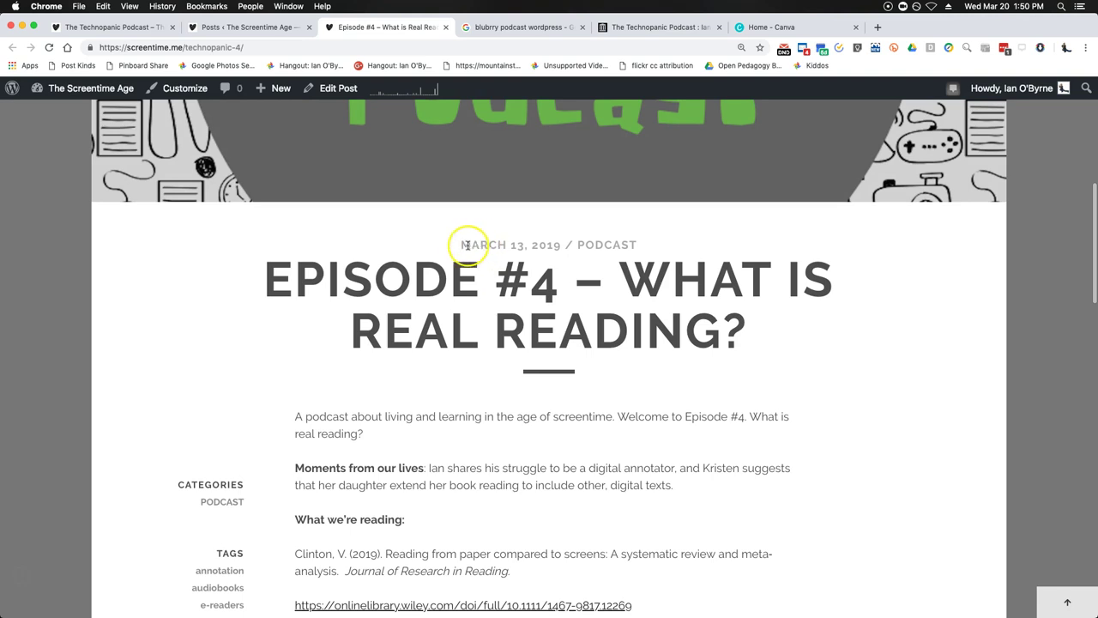
drag(461, 245, 561, 244)
click(253, 26)
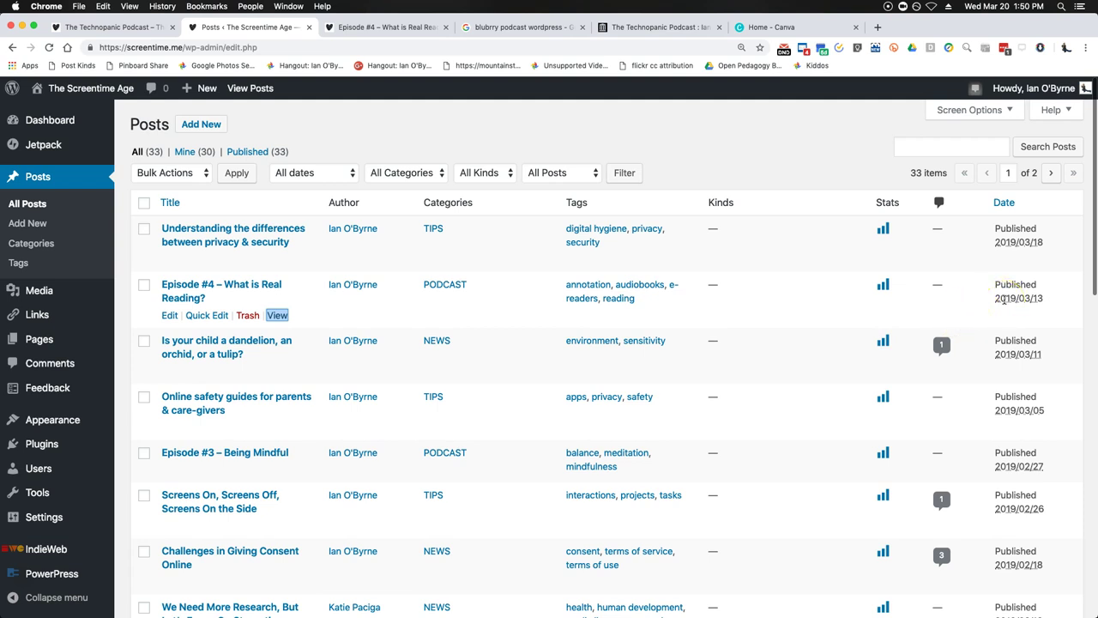
mouse_move(1004, 299)
- Back on the published Episode #4 page, examine the title, publication date, show notes and embedded audio player
click(386, 27)
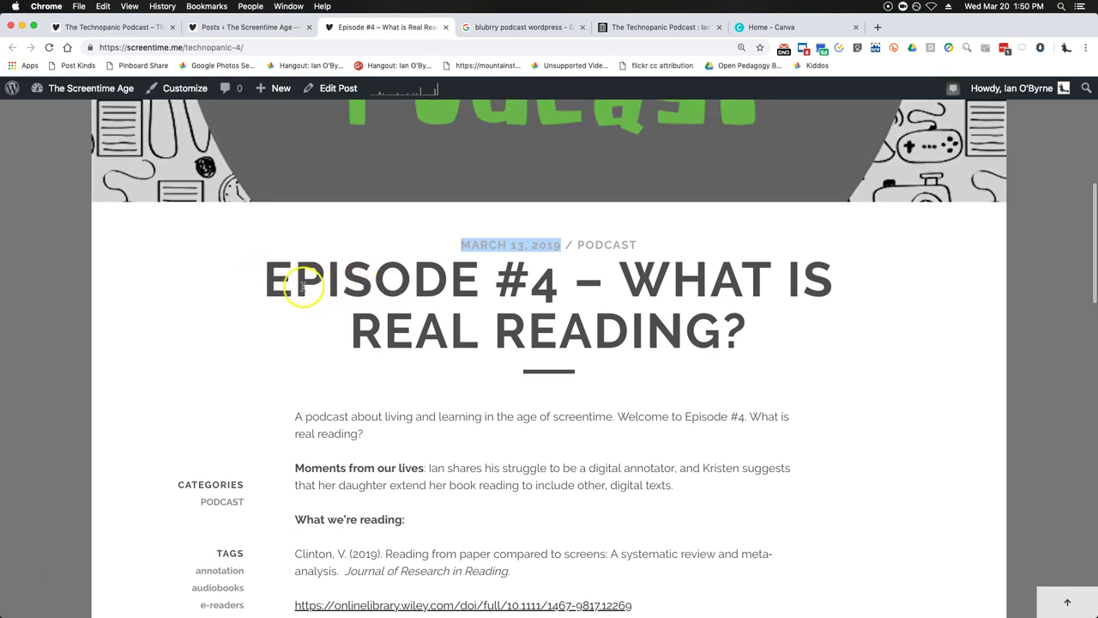
click(506, 298)
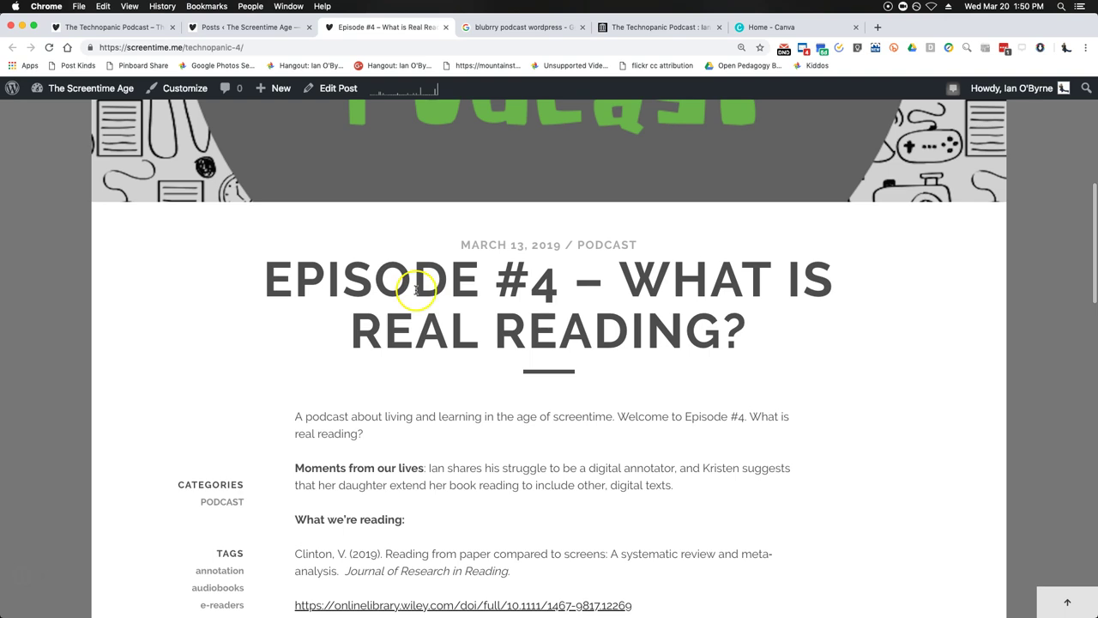
drag(393, 277, 638, 333)
drag(462, 246, 564, 246)
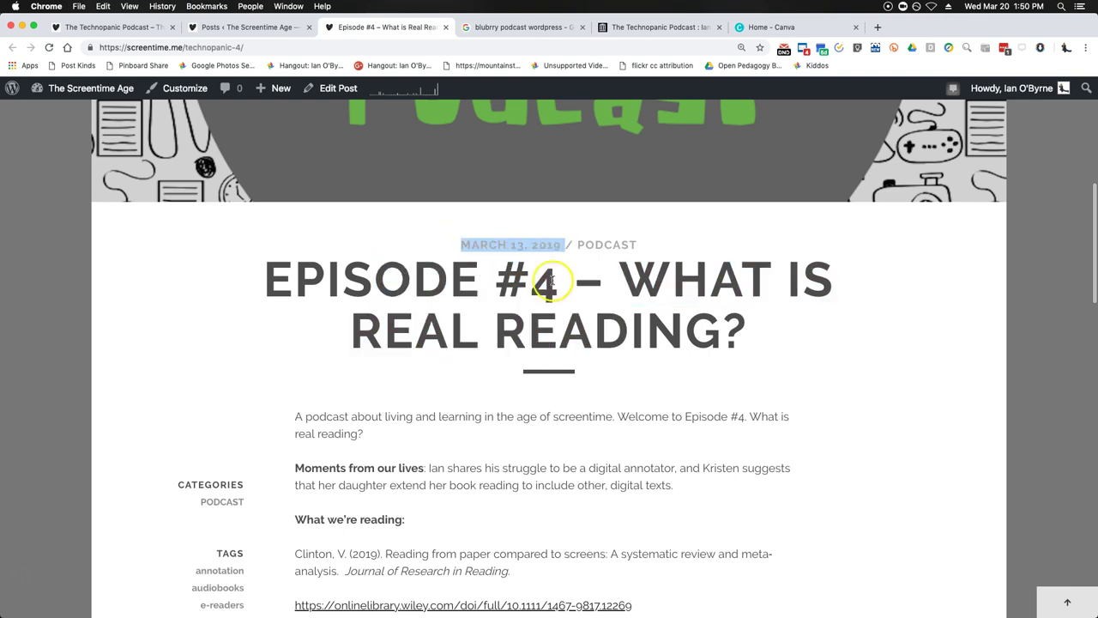
scroll(540, 301, down, 4)
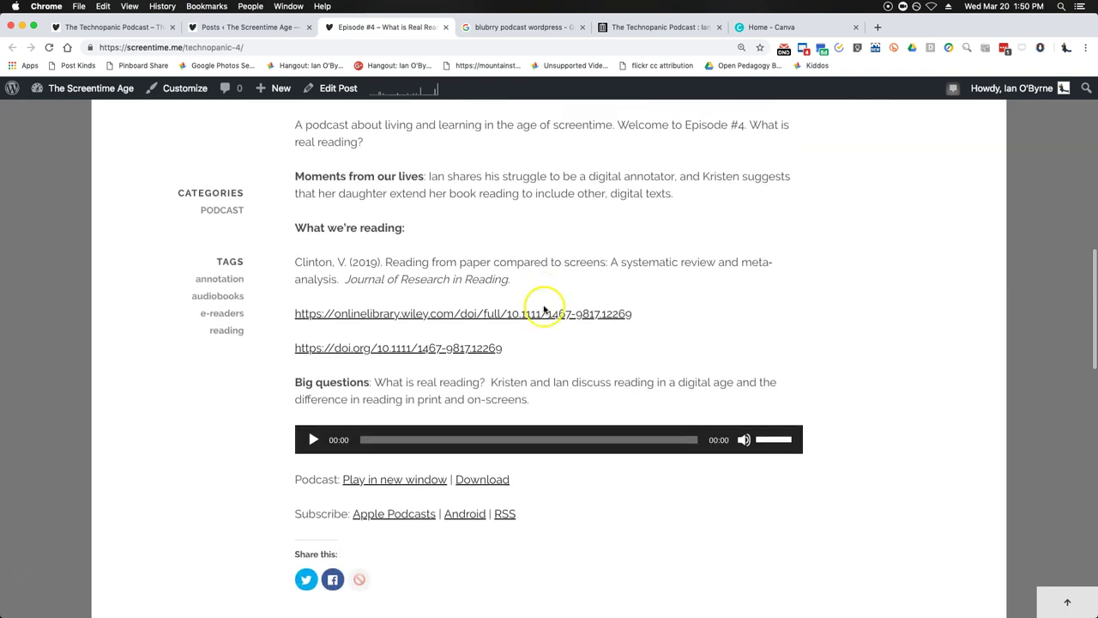
scroll(544, 310, down, 1)
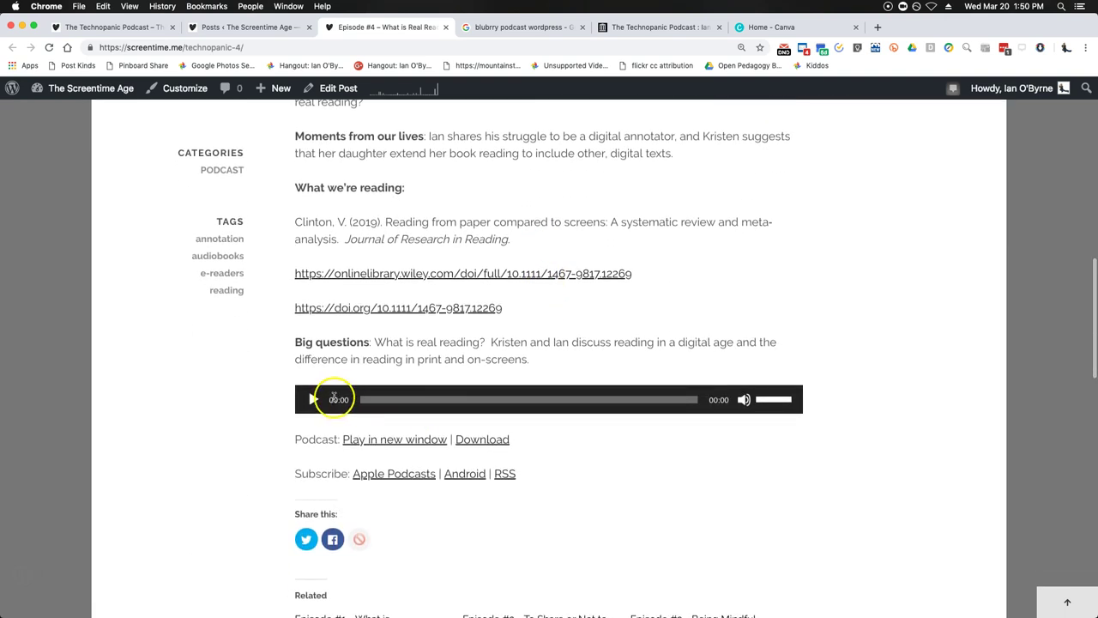
scroll(330, 401, up, 10)
scroll(327, 406, down, 4)
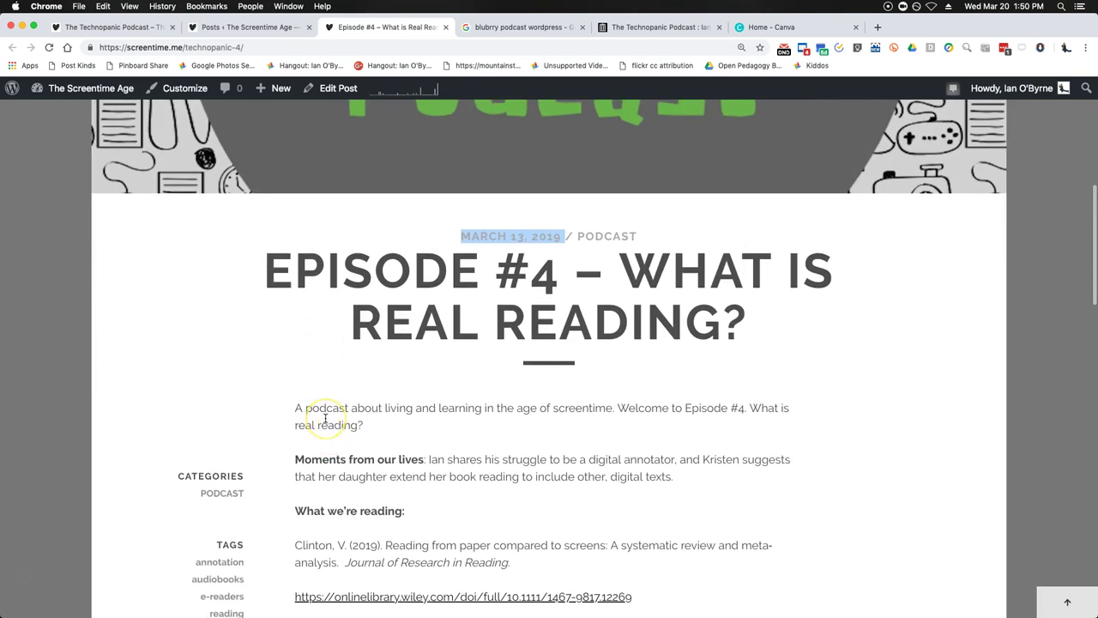
click(473, 235)
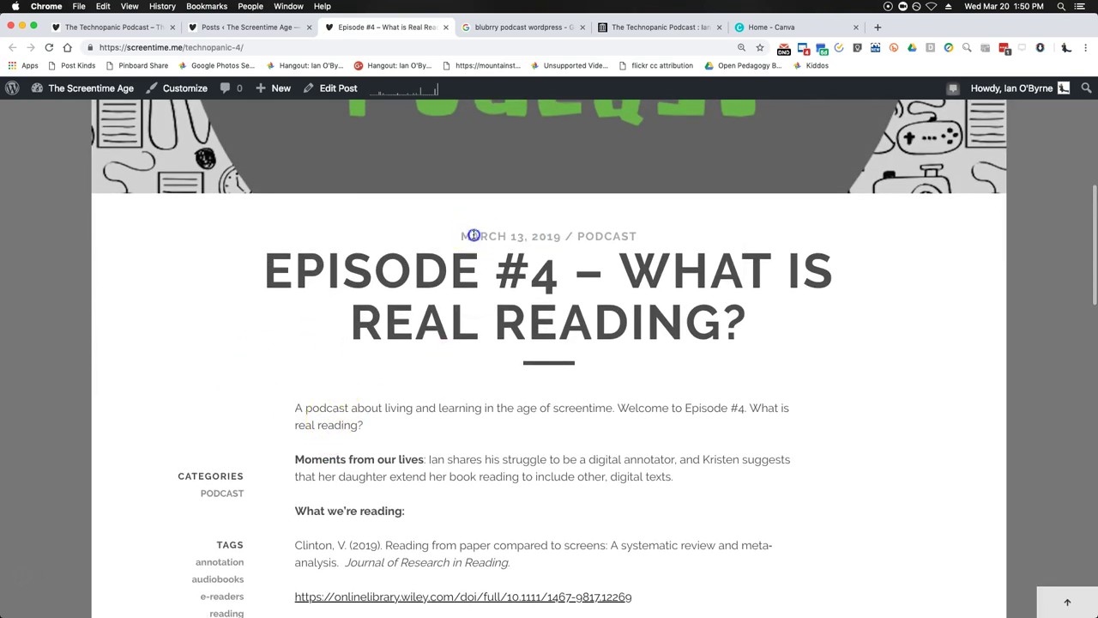
- Examine the episode number, title wording, publication date and category in the heading of the published Episode #4 post
click(352, 409)
drag(344, 270, 554, 266)
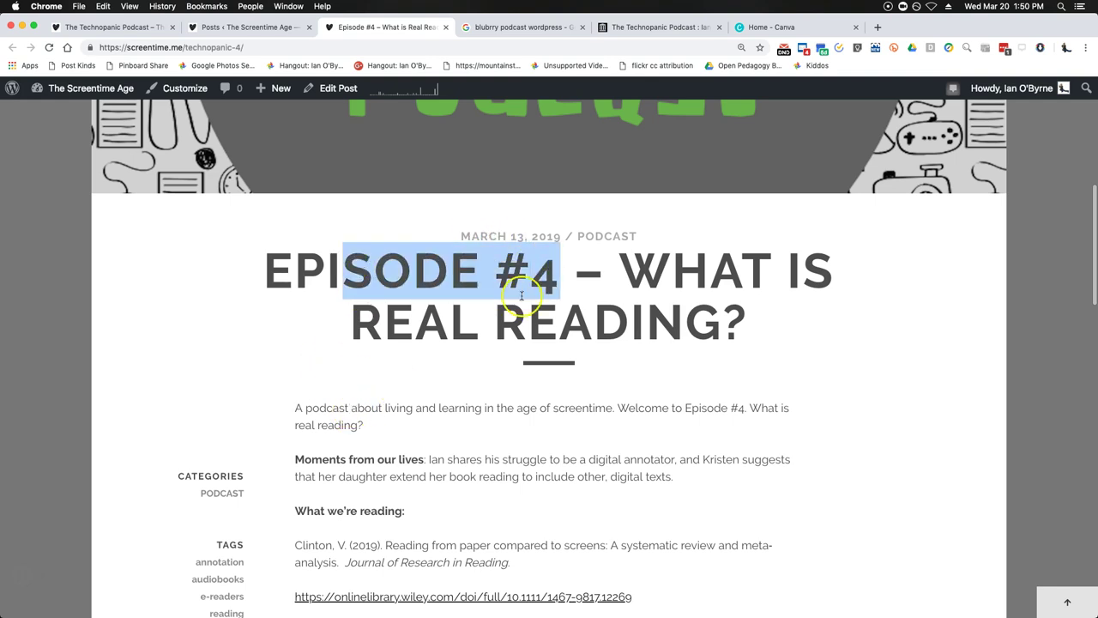
click(326, 407)
click(342, 409)
drag(489, 237, 539, 237)
click(333, 397)
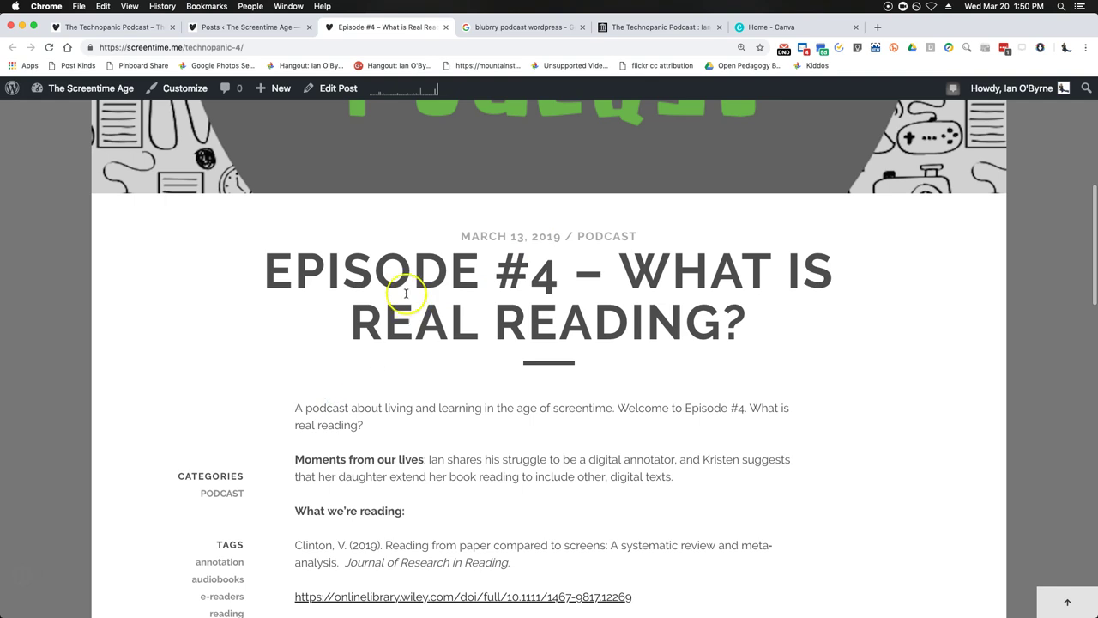
scroll(252, 319, down, 1)
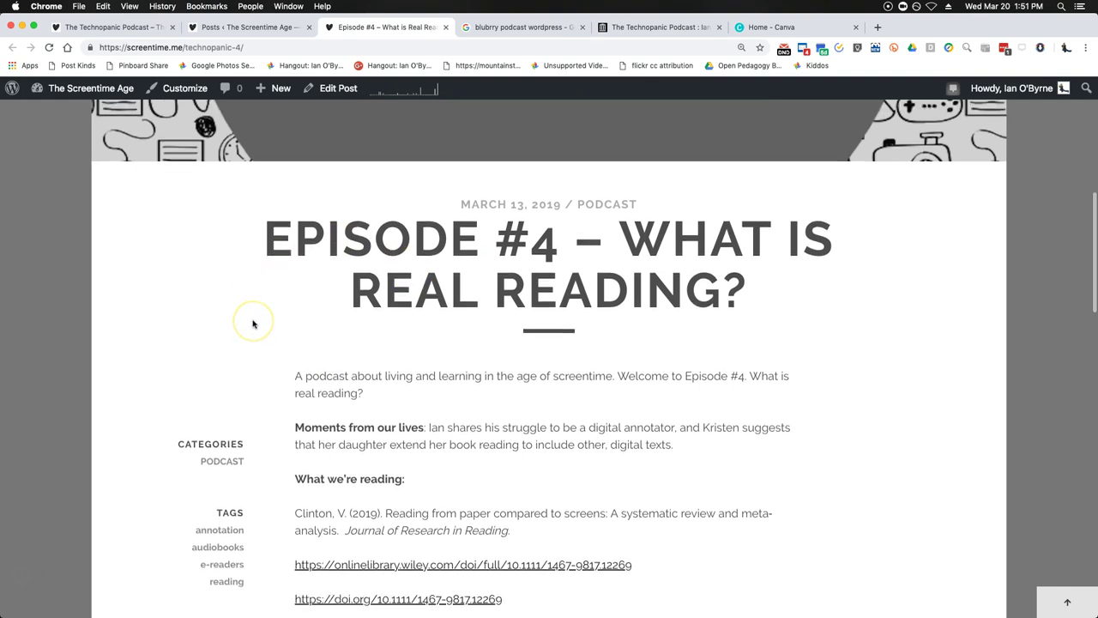
click(313, 380)
drag(272, 215, 622, 273)
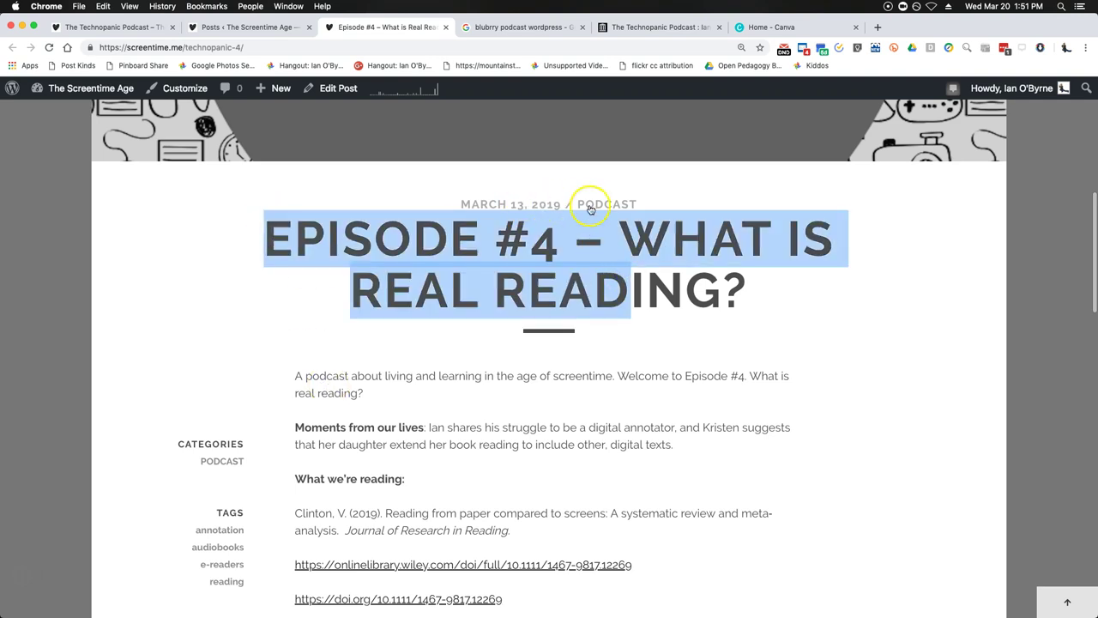
click(151, 280)
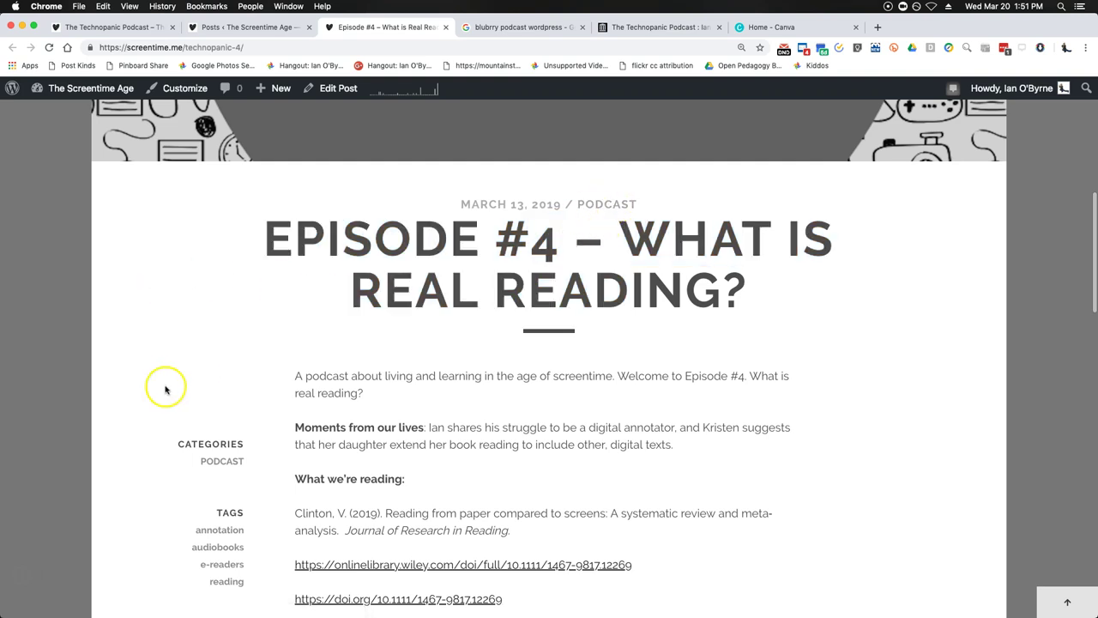
- Read through the Episode #4 show notes and briefly play the audio in the embedded player
scroll(159, 386, down, 2)
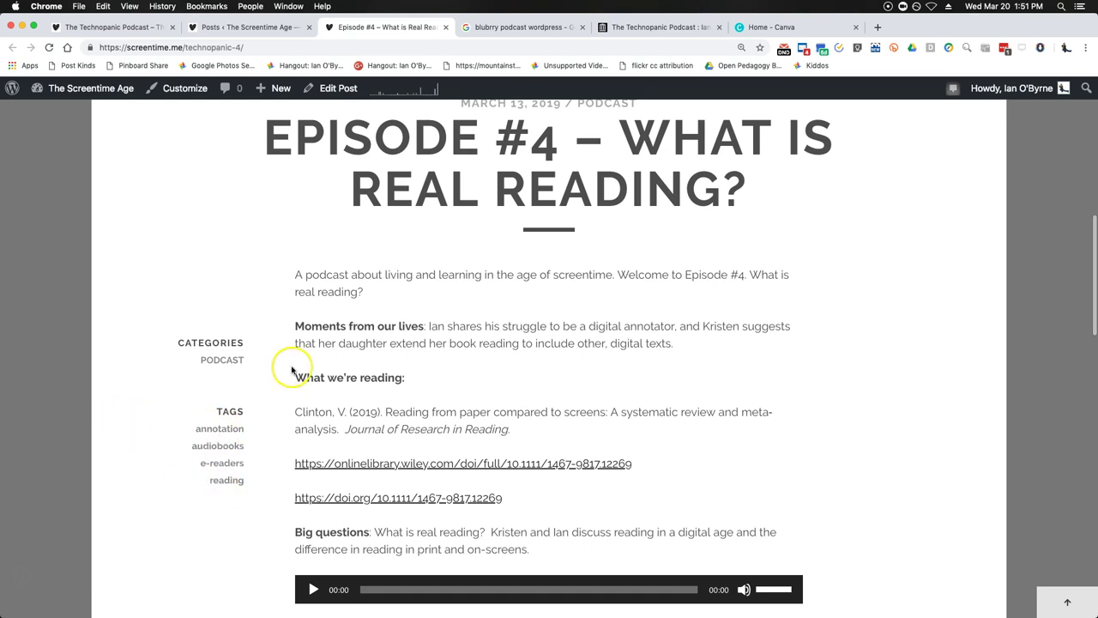
drag(295, 286, 500, 427)
scroll(490, 422, down, 3)
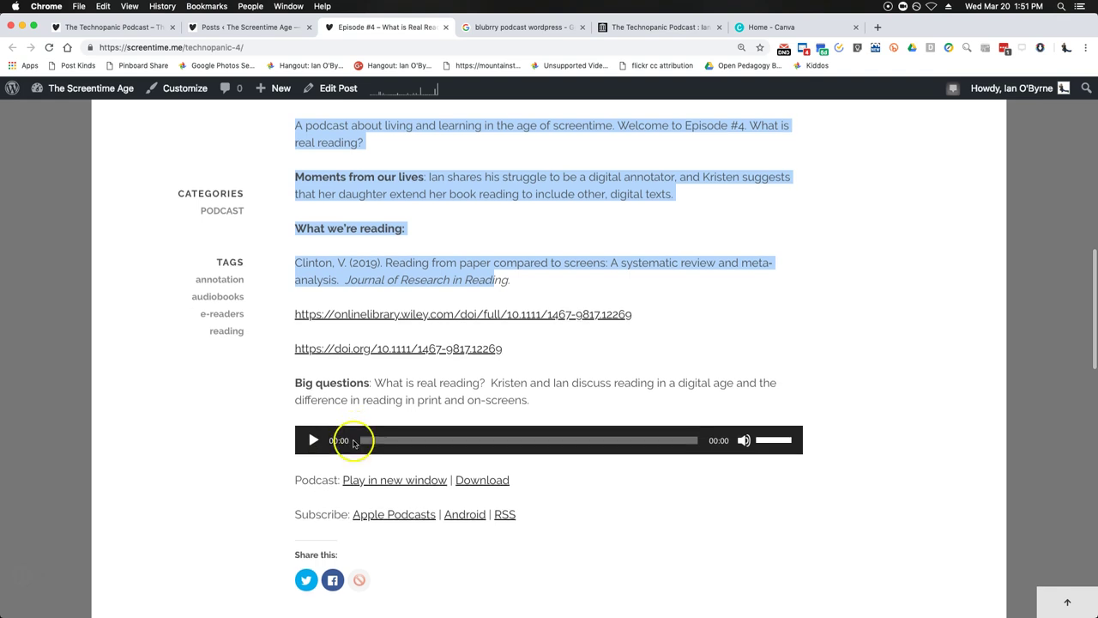
scroll(326, 433, down, 2)
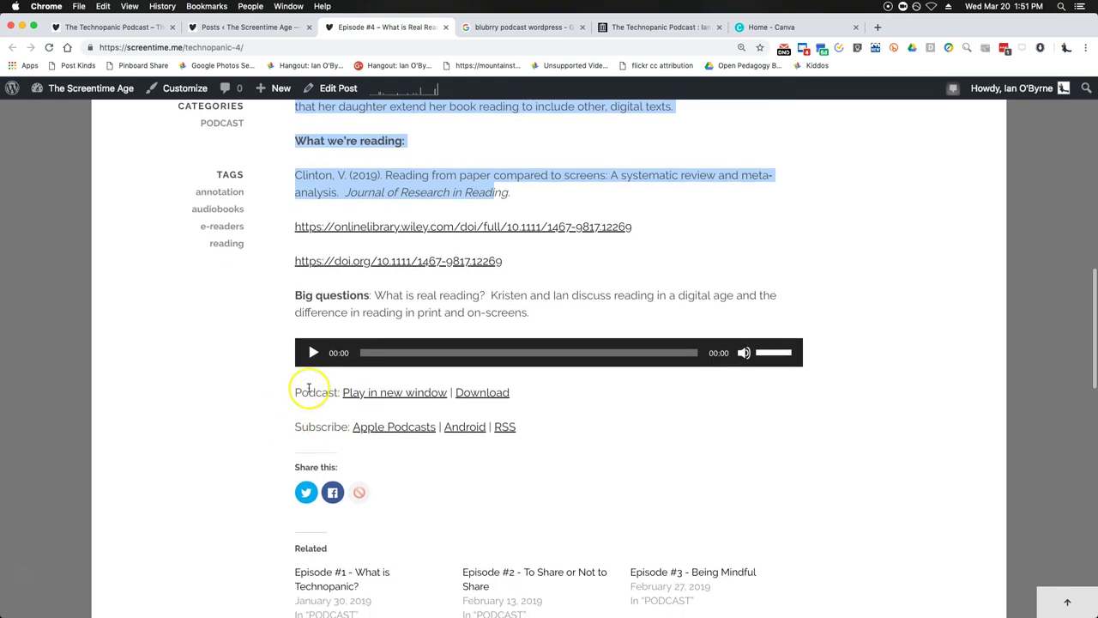
click(313, 353)
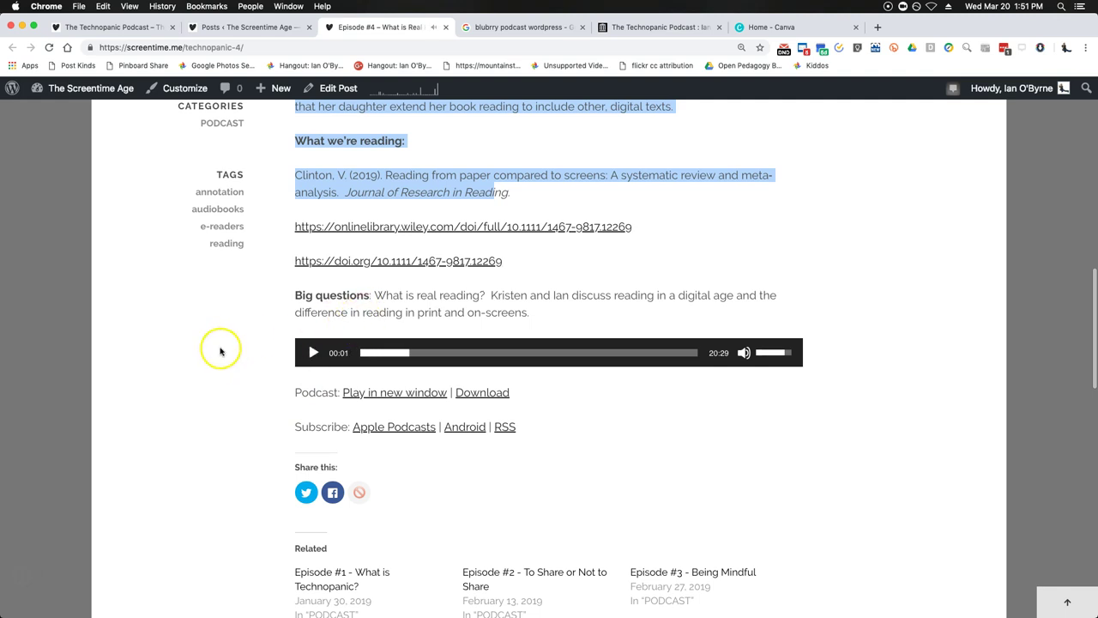
- Open the episode's "Play in new window" link in a new tab, view the archive.org audio, and close that tab
right_click(369, 392)
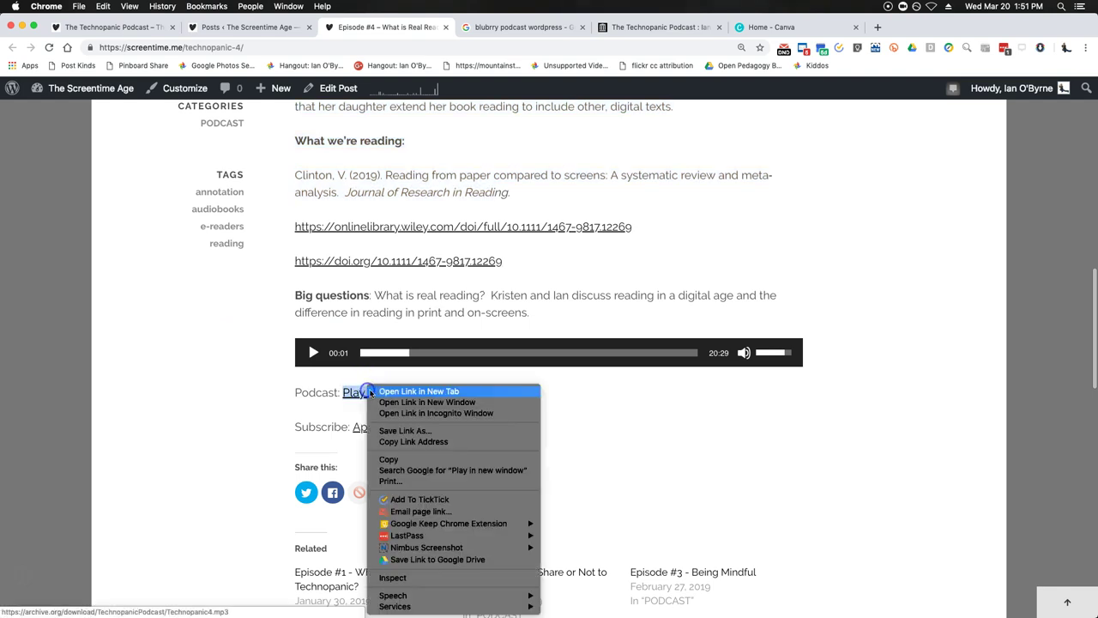
click(381, 392)
click(522, 30)
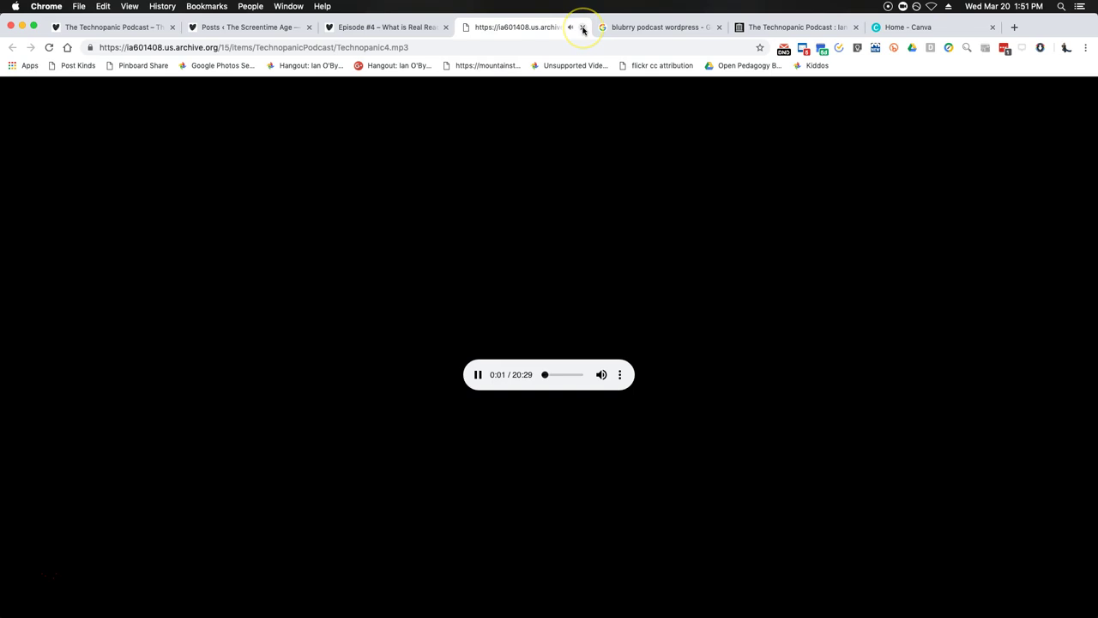
key(super+w)
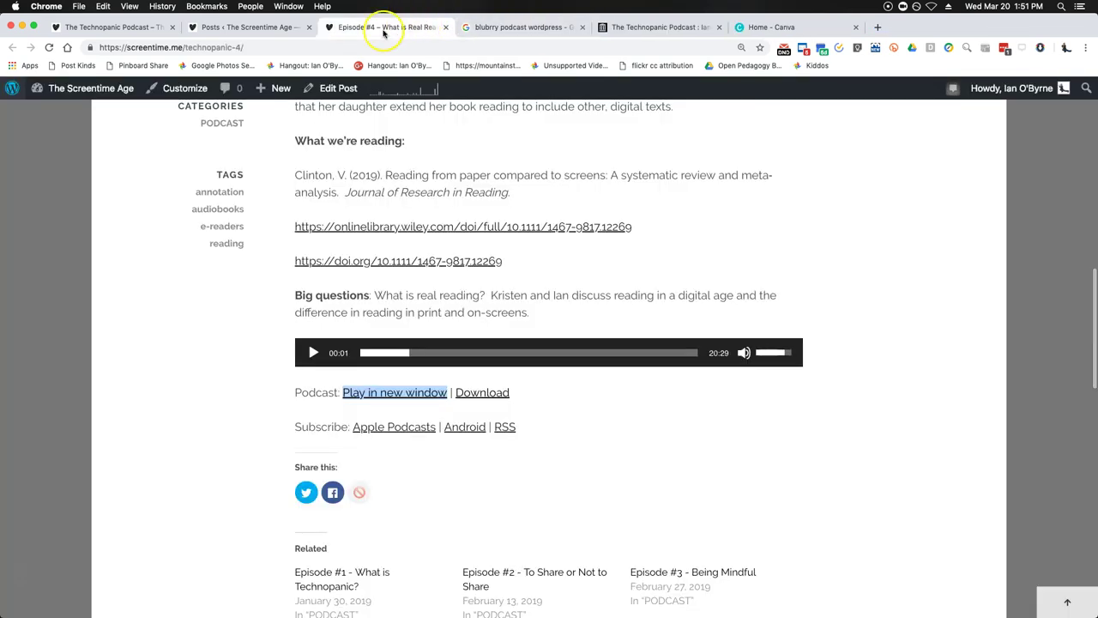
click(250, 295)
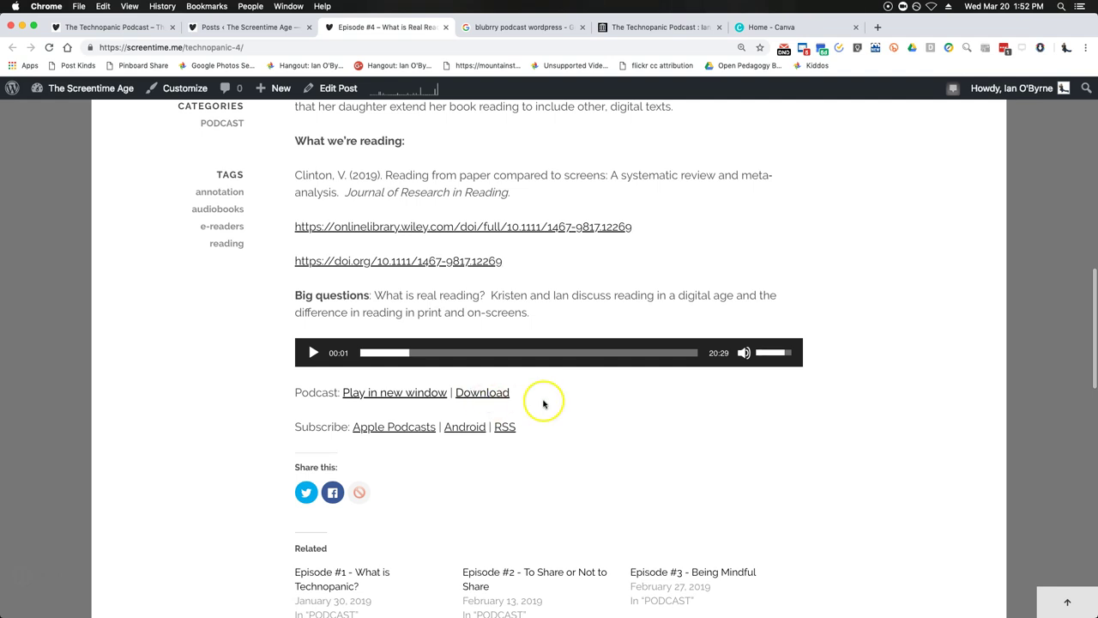
- Examine the podcast download and subscribe links, sharing options and related episodes below the Episode #4 audio player
scroll(304, 420, down, 3)
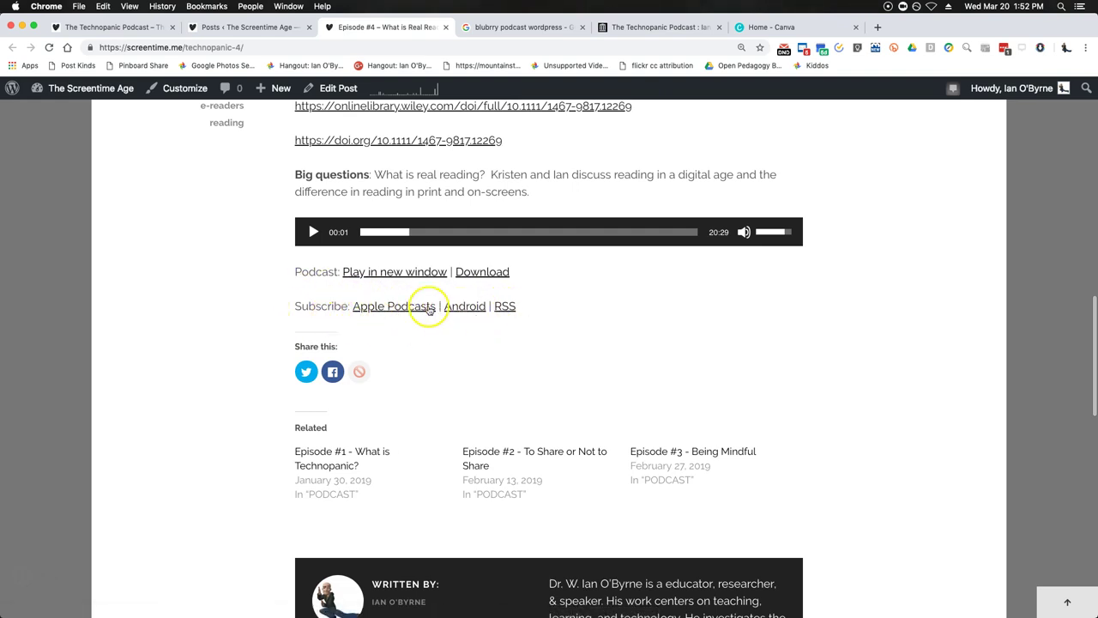
drag(306, 306, 538, 303)
click(336, 319)
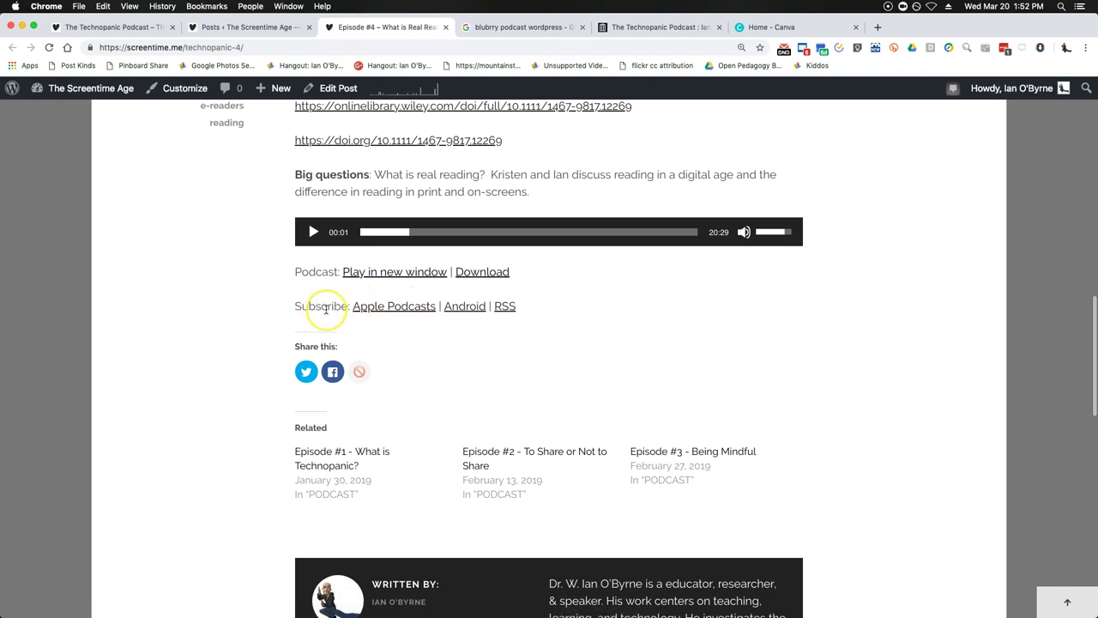
scroll(326, 307, up, 4)
scroll(336, 306, up, 9)
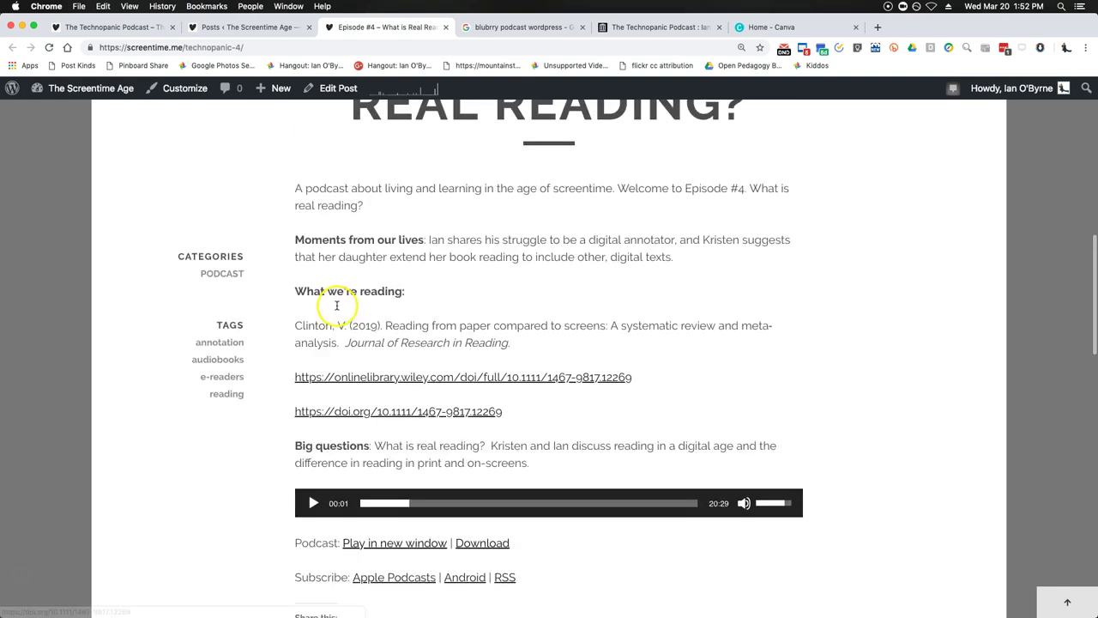
scroll(400, 311, down, 14)
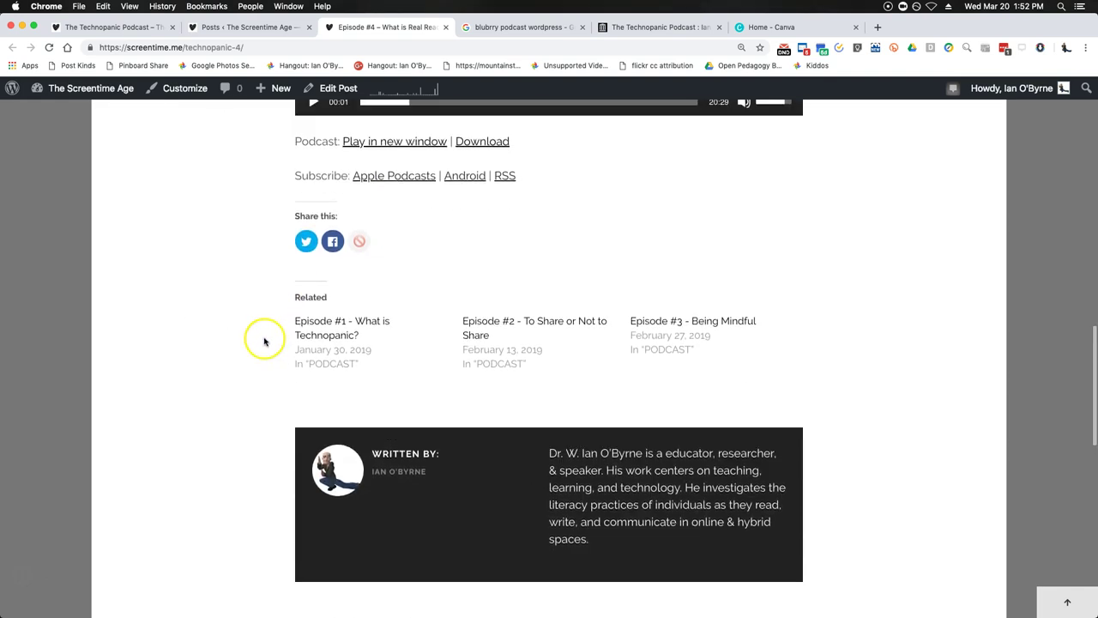
scroll(265, 339, up, 3)
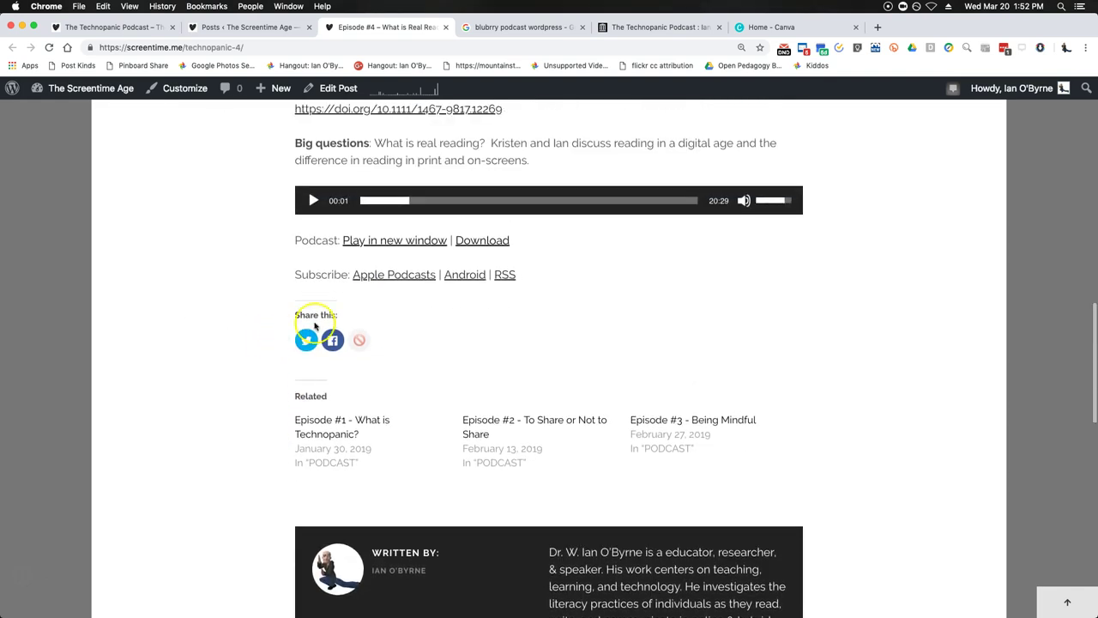
- Open the Apple Podcasts subscribe link in a new tab, view the show's iTunes Preview listing, and close that tab
right_click(394, 274)
click(417, 284)
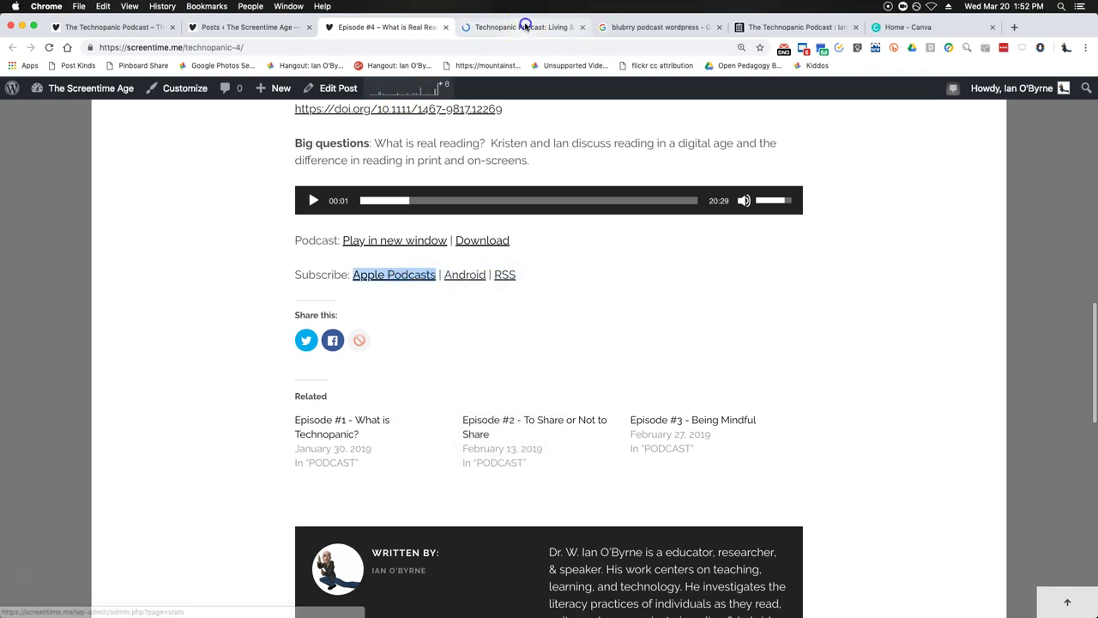
click(525, 27)
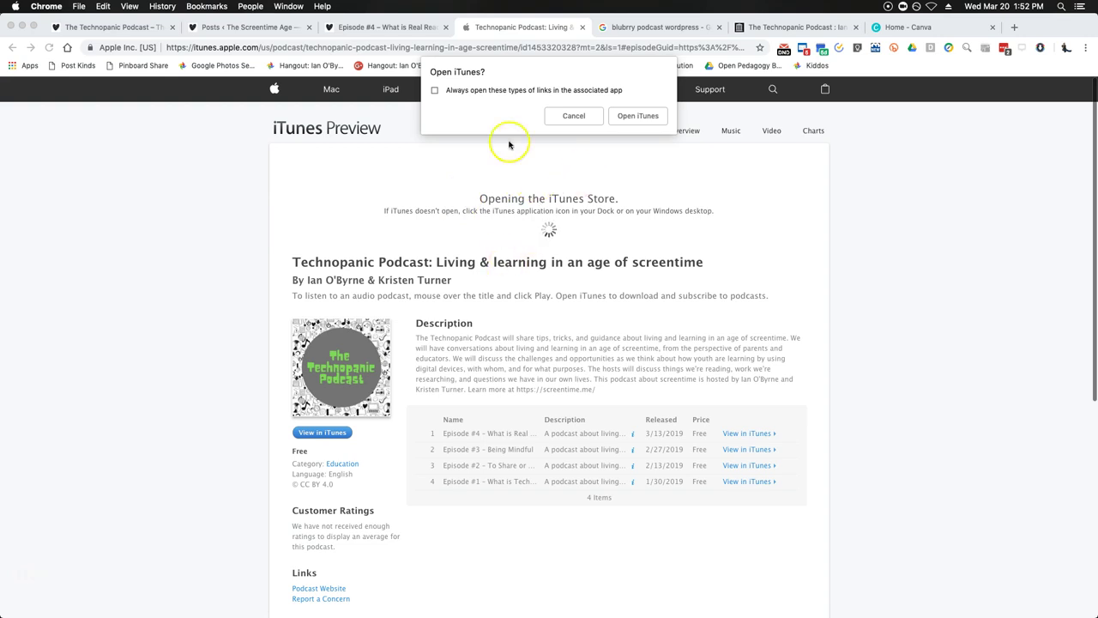
click(582, 26)
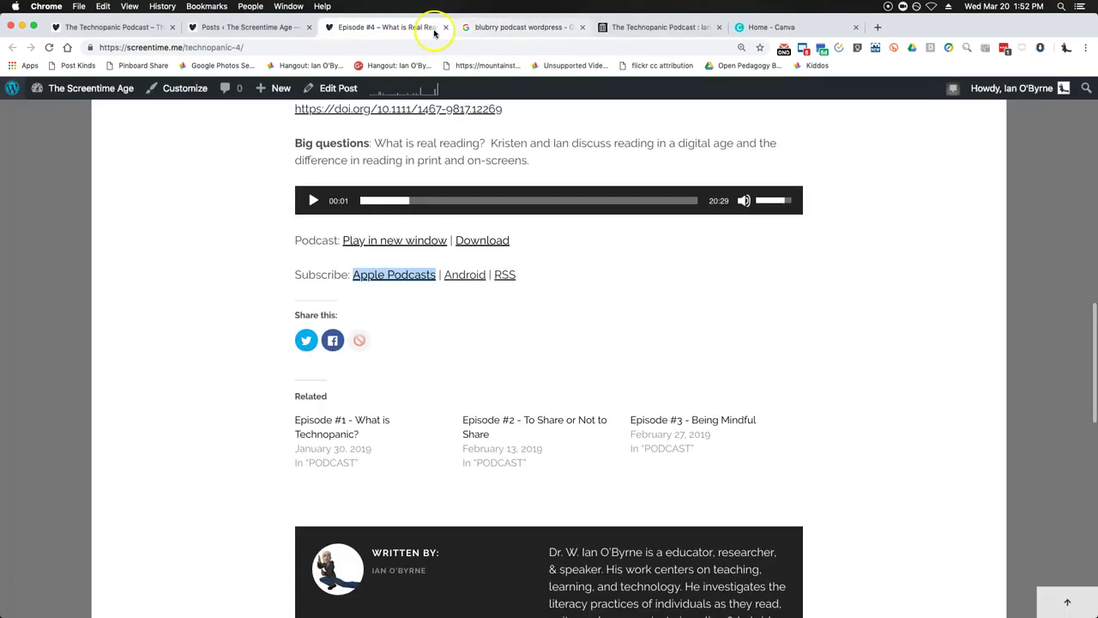
click(237, 202)
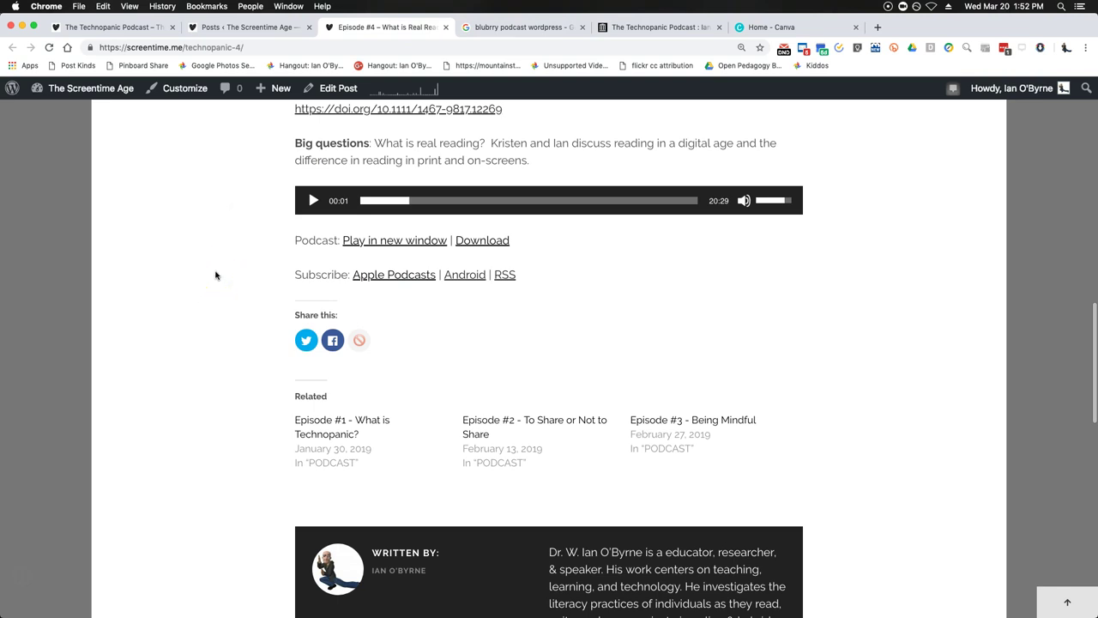
- Open the PODCAST category archive from the Episode #4 post heading and look through the episodes listed there
scroll(215, 274, up, 10)
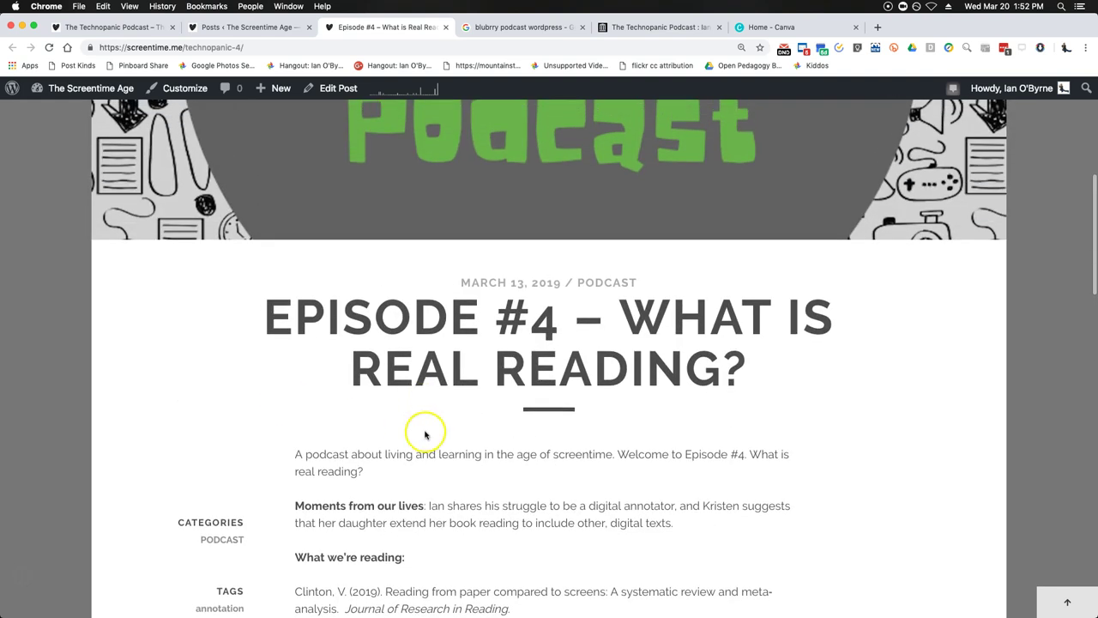
click(612, 286)
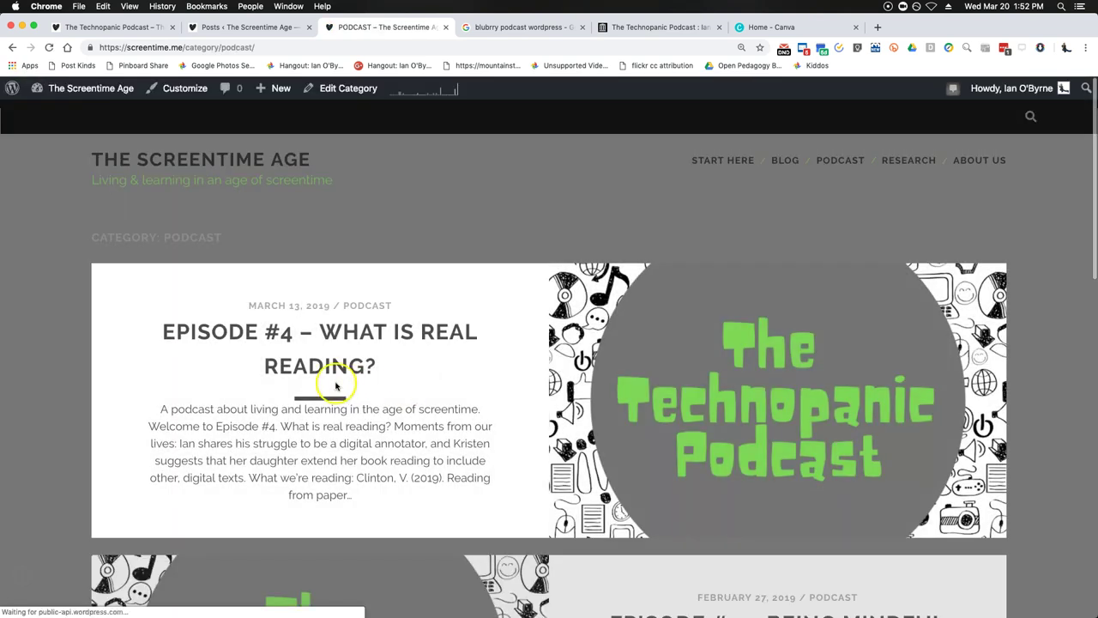
scroll(246, 376, down, 8)
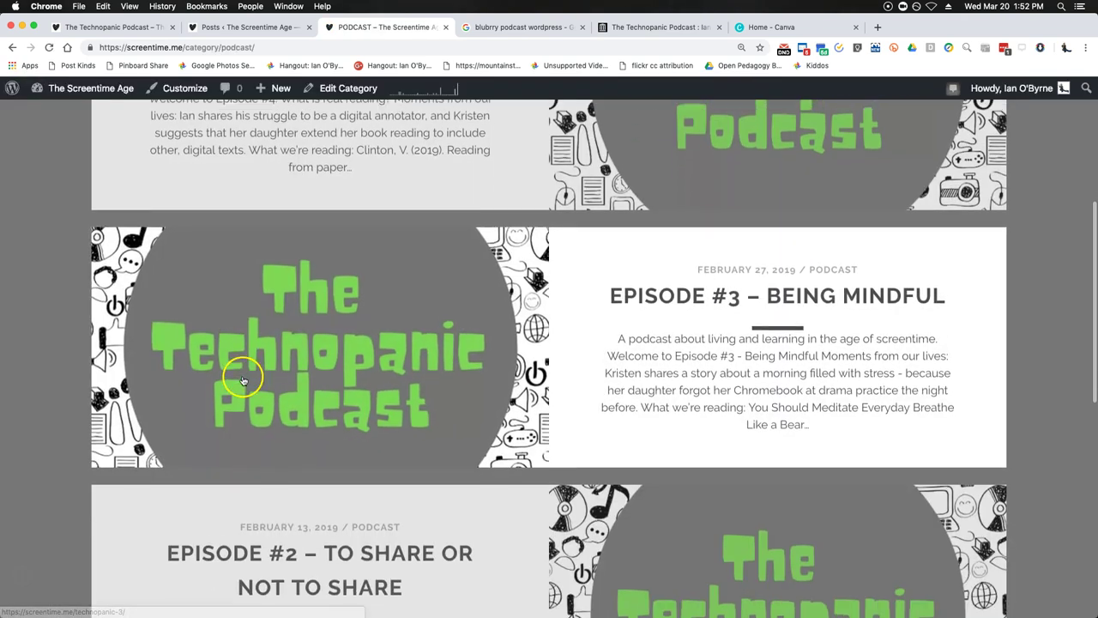
scroll(243, 380, down, 12)
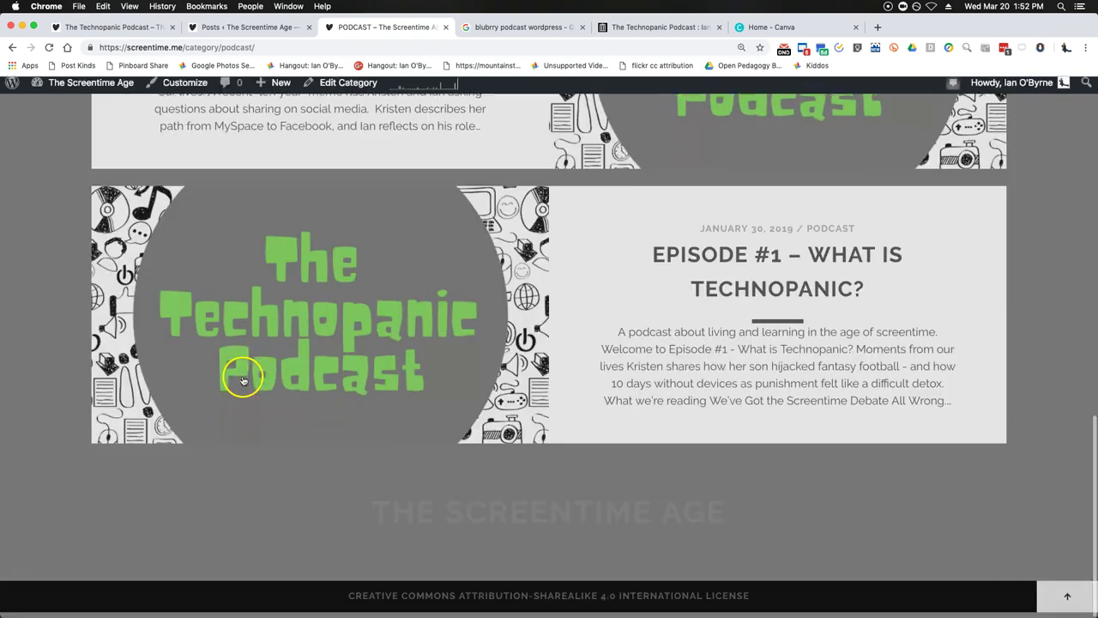
scroll(308, 447, up, 20)
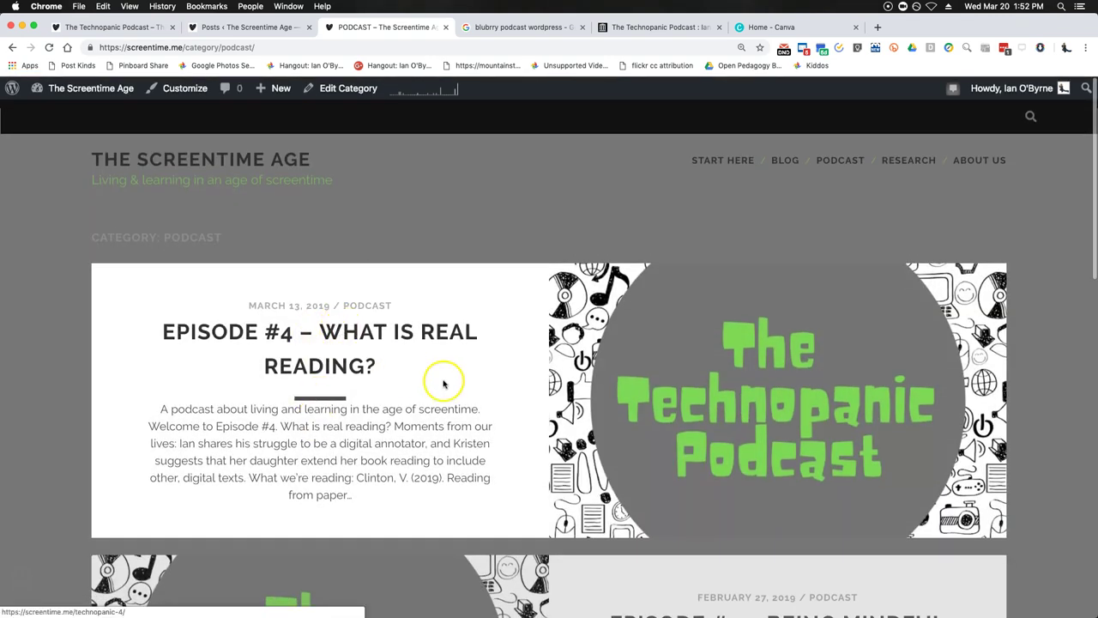
click(524, 221)
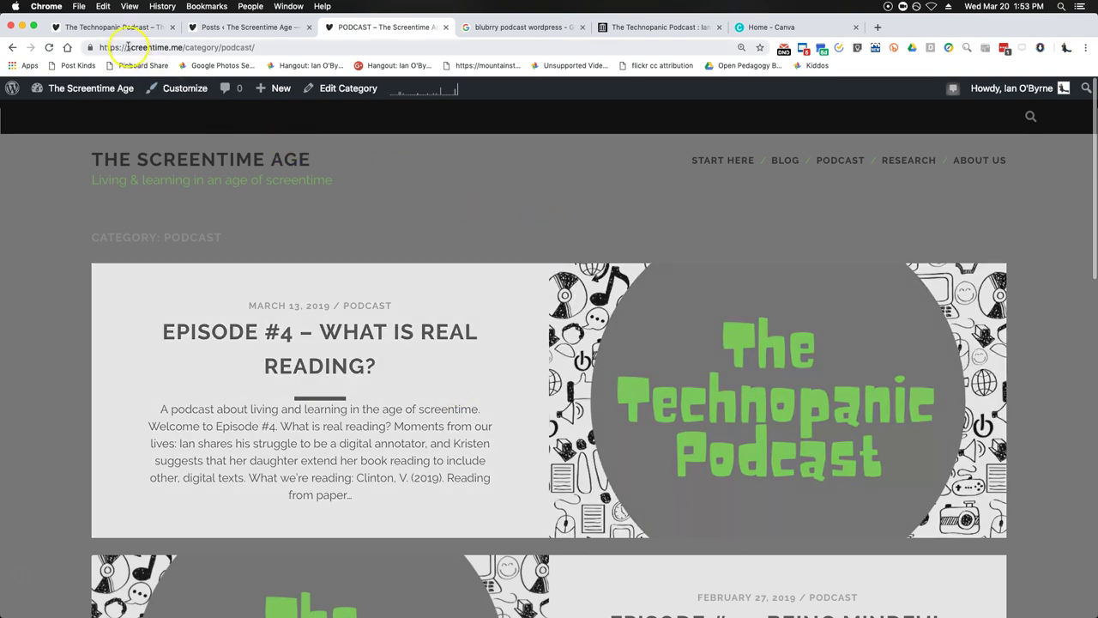
- Examine the screentime.me domain in the web address of the podcast category archive
drag(126, 47, 183, 48)
click(174, 47)
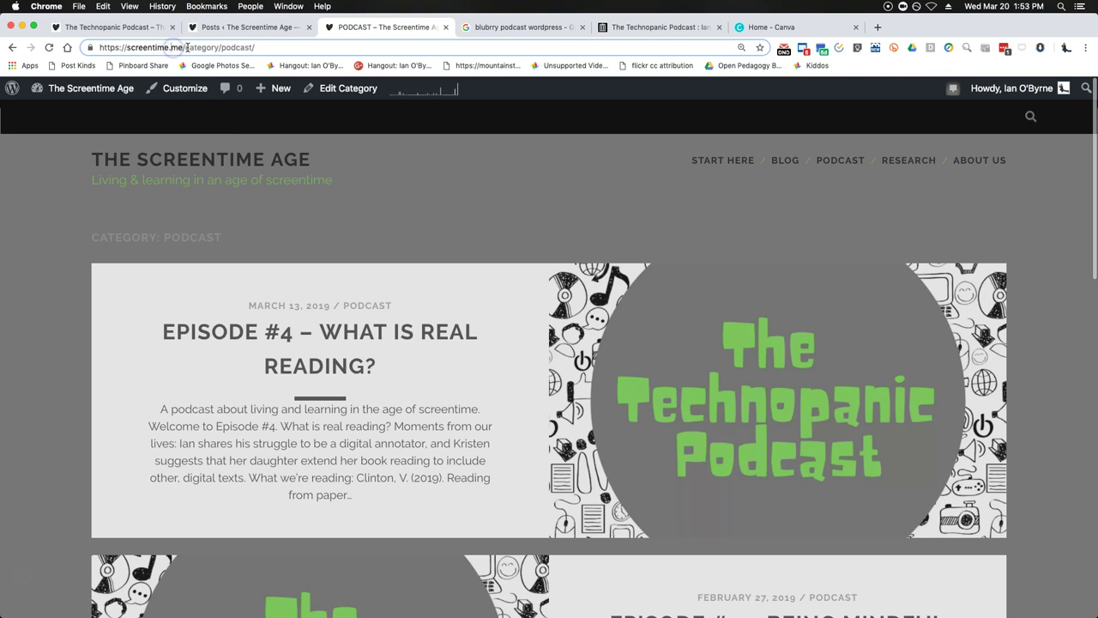
click(510, 230)
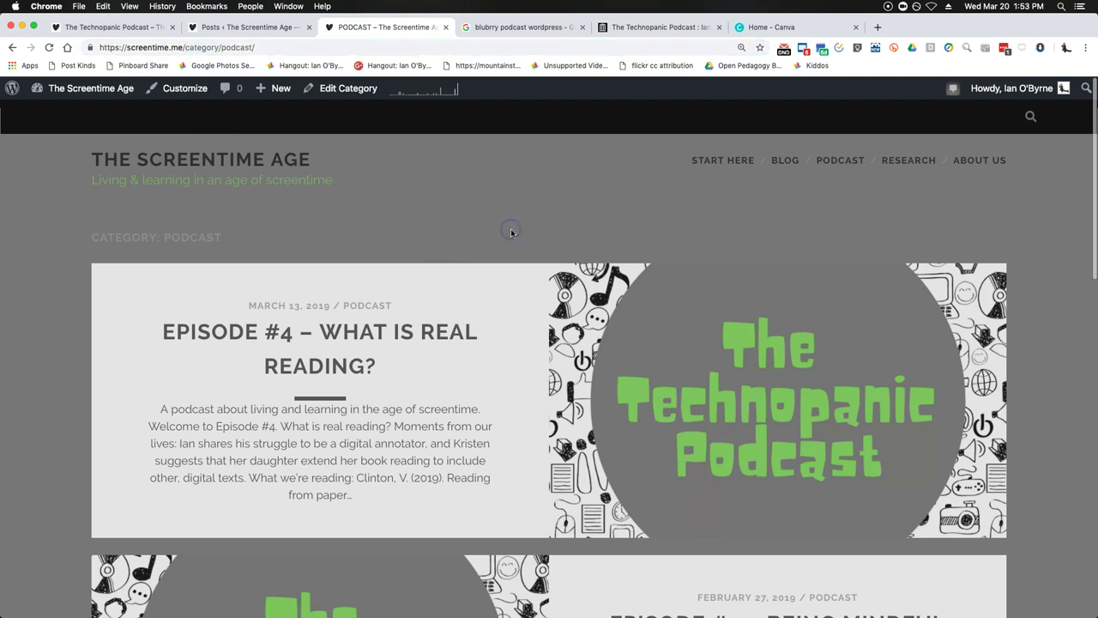
- From the WordPress admin's list of pages, open The Technopanic Podcast page for editing and examine its introductory paragraph
click(214, 27)
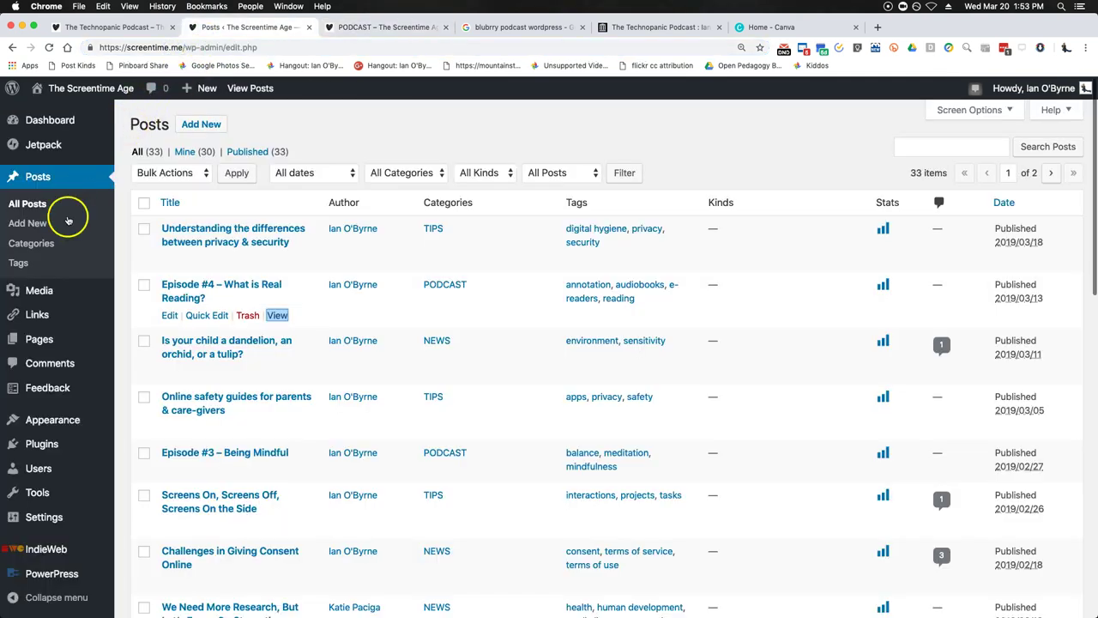
click(38, 340)
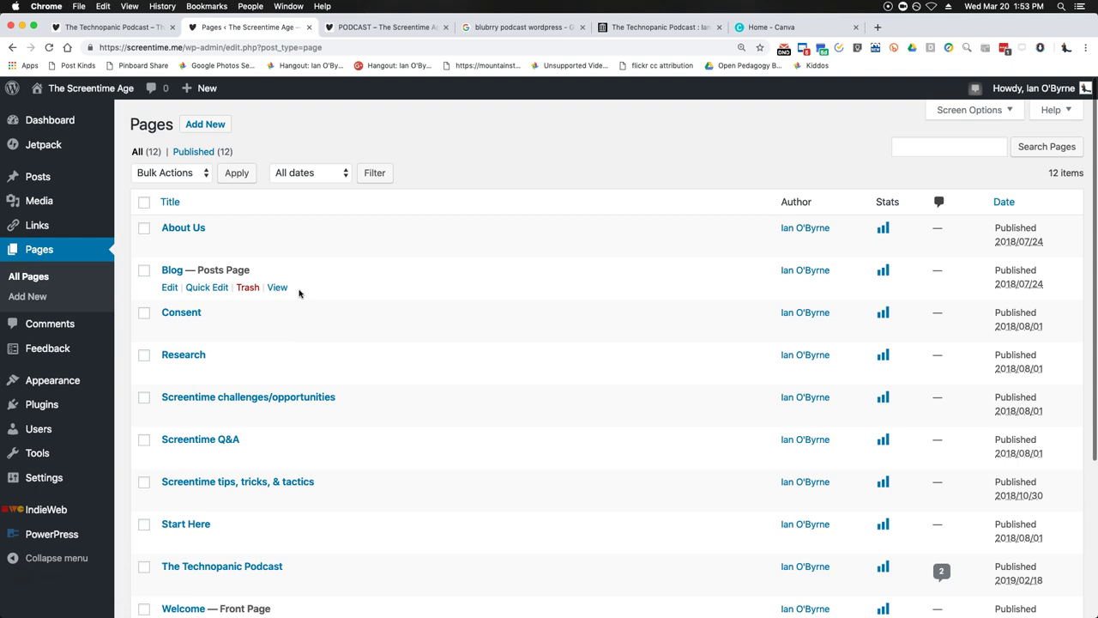
scroll(421, 321, down, 5)
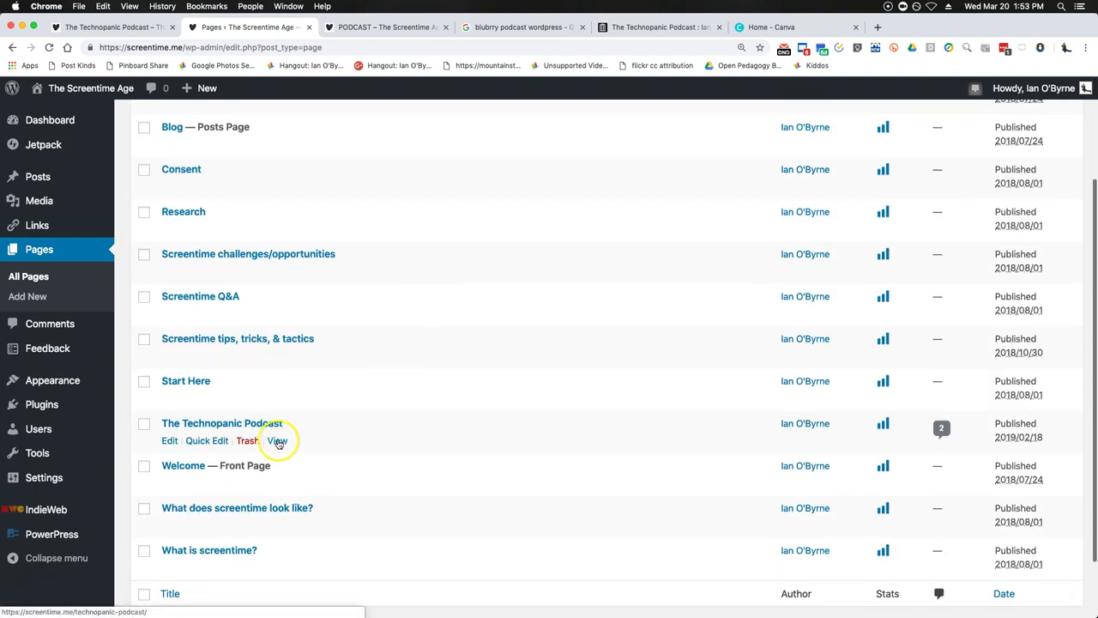
click(261, 422)
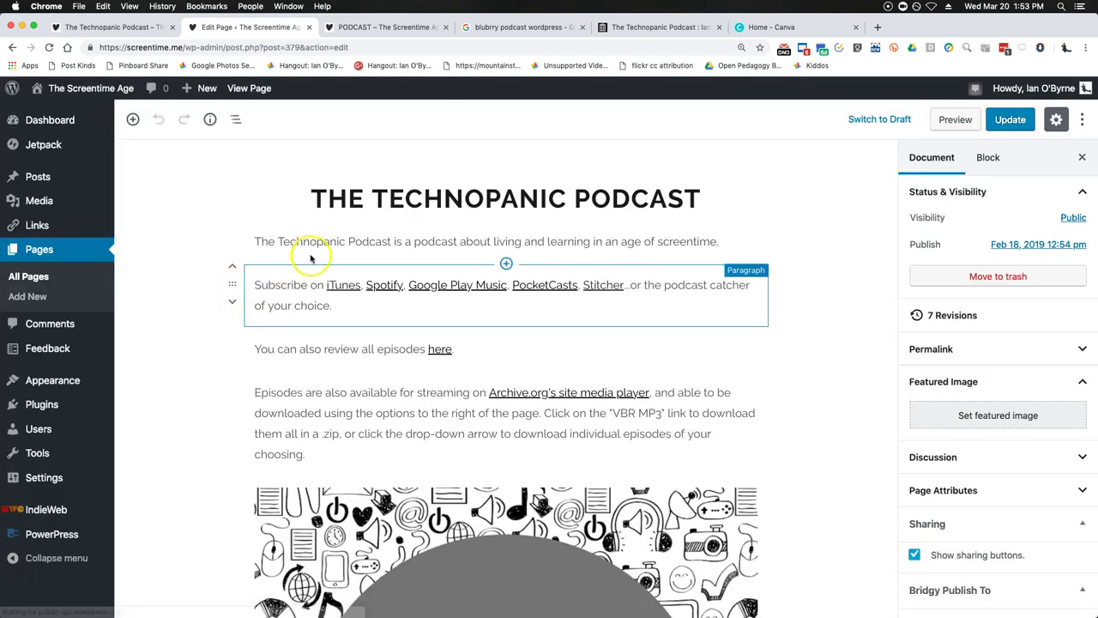
drag(311, 242, 487, 243)
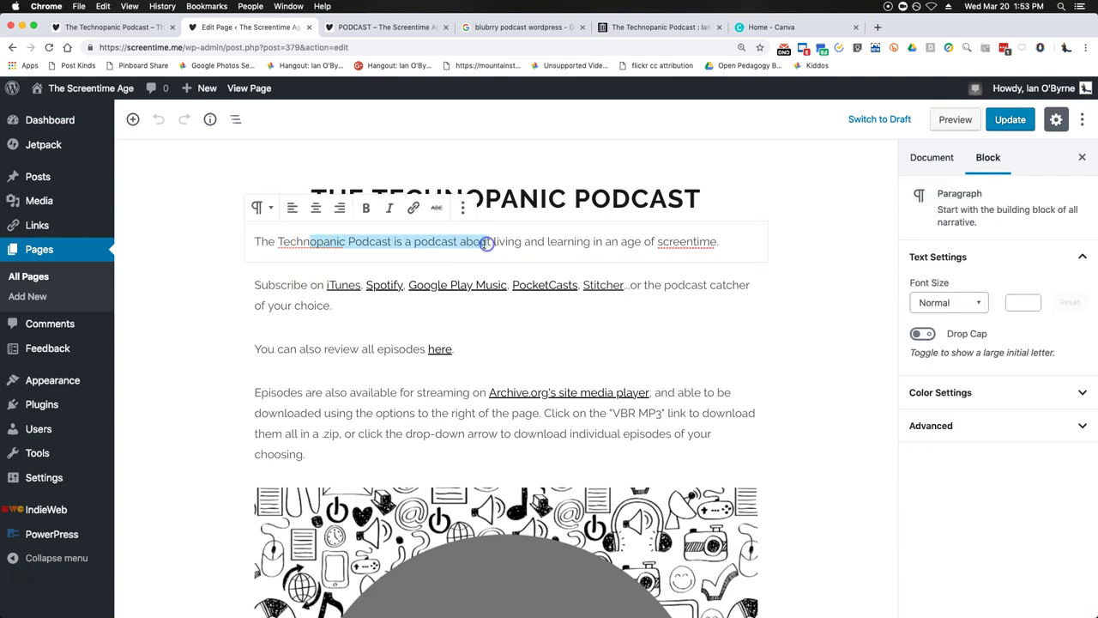
- Examine the subscribe-links paragraph and the review-all-episodes paragraph in the page being edited
click(281, 286)
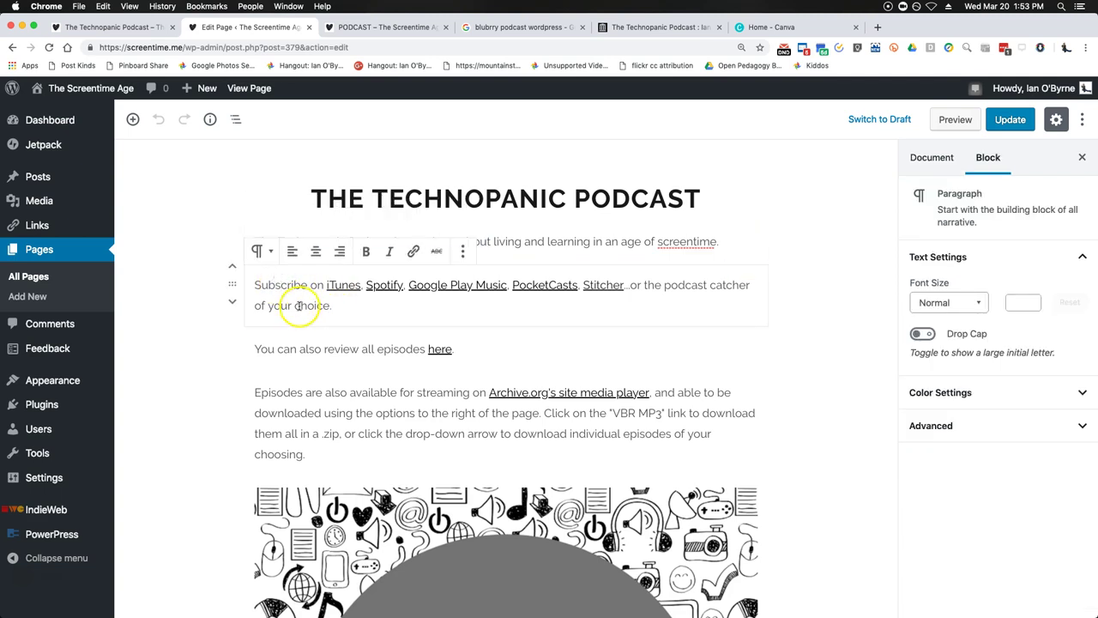
scroll(299, 343, down, 3)
click(356, 249)
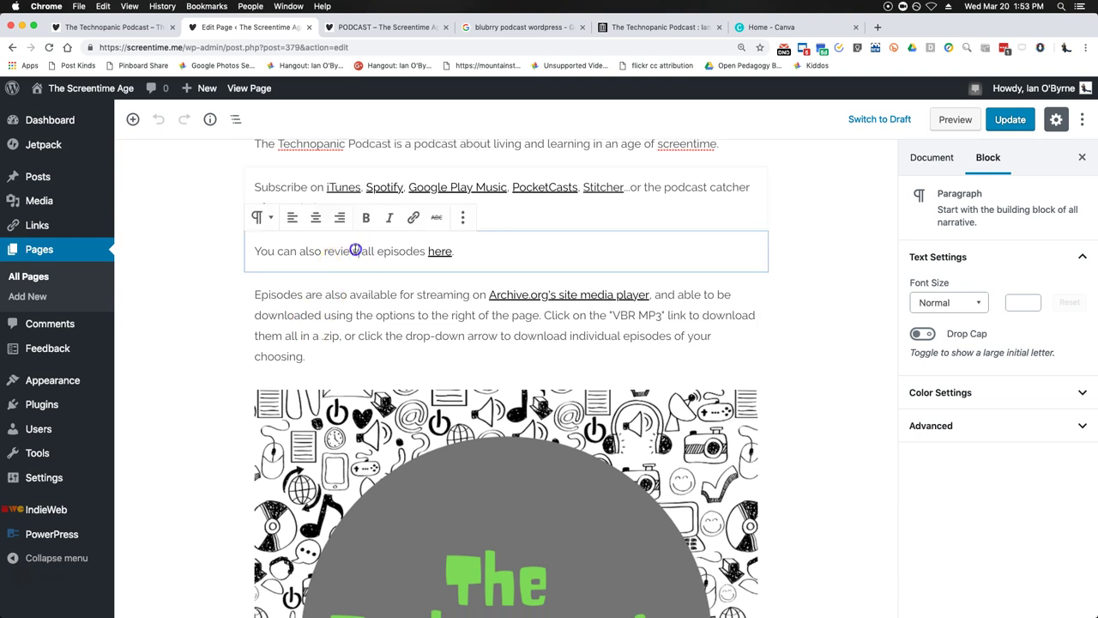
drag(279, 252, 377, 253)
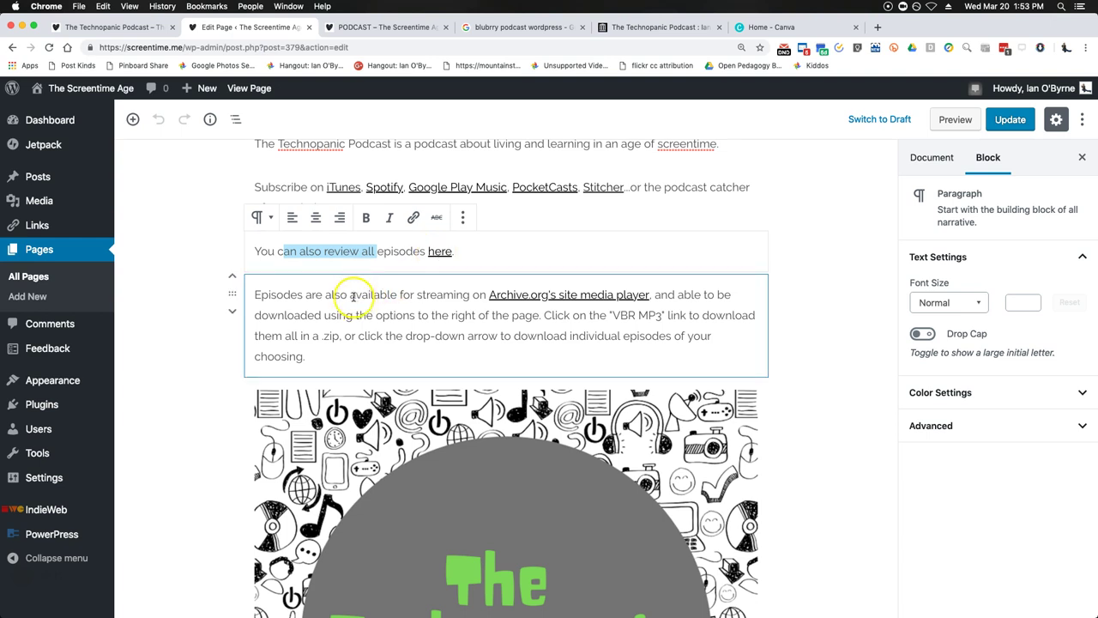
scroll(351, 296, down, 1)
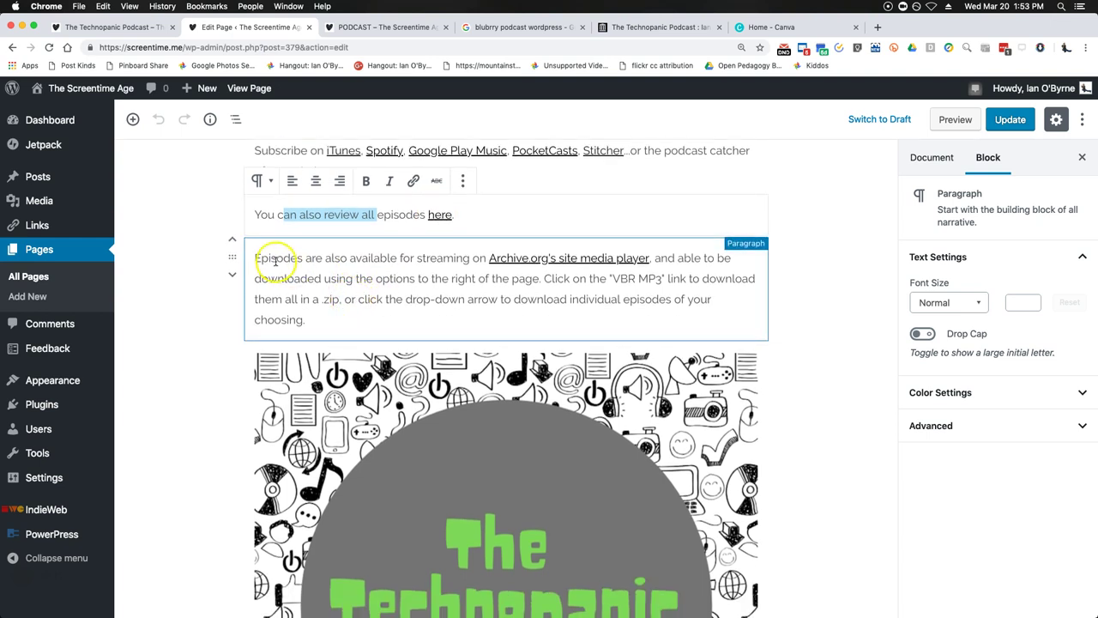
- Examine the Archive.org streaming and download paragraph alongside the podcast's Internet Archive item page, and return to the page editor
drag(269, 257, 335, 288)
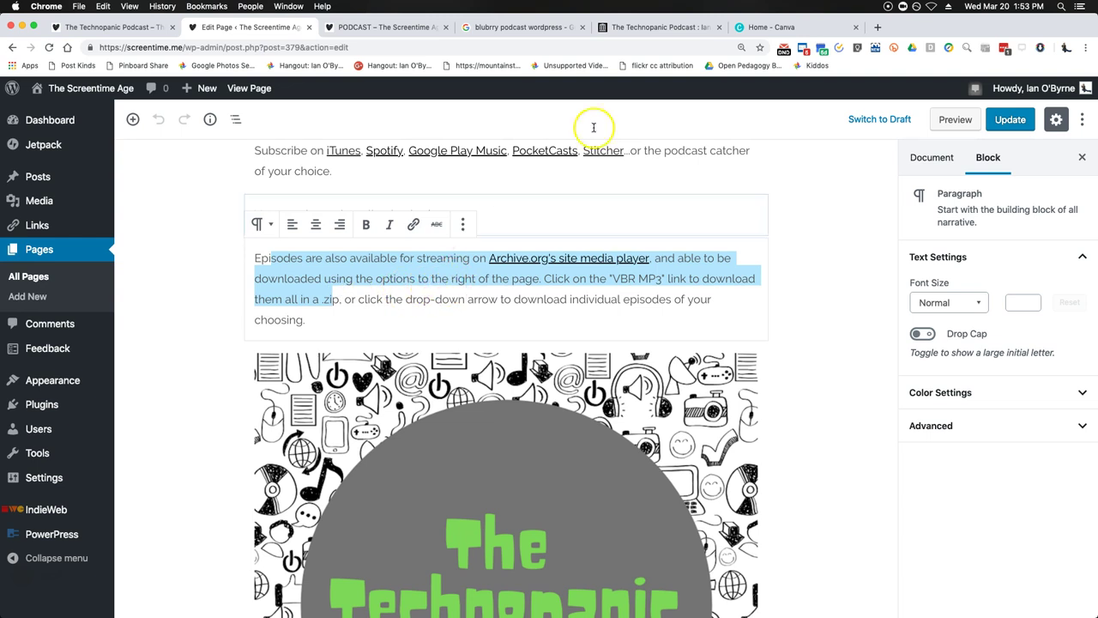
click(659, 27)
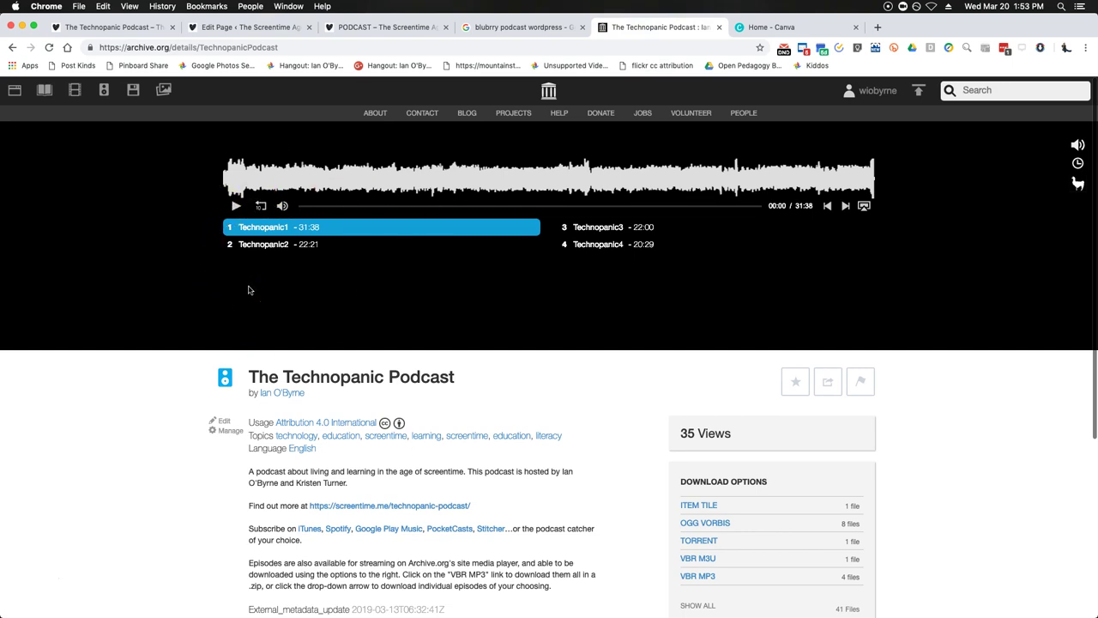
click(251, 27)
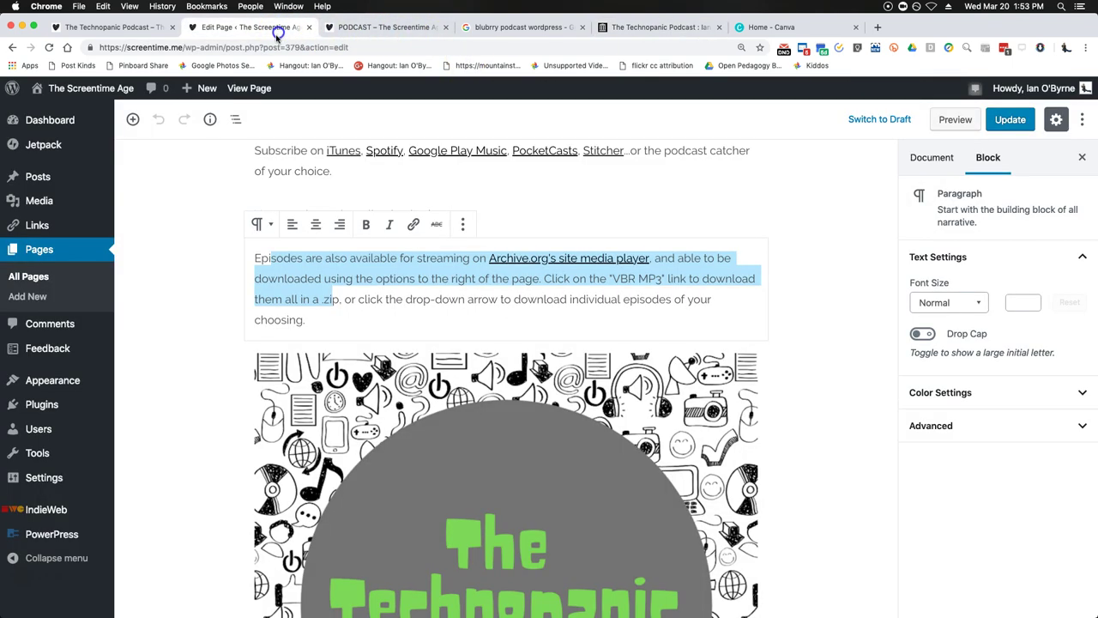
click(340, 299)
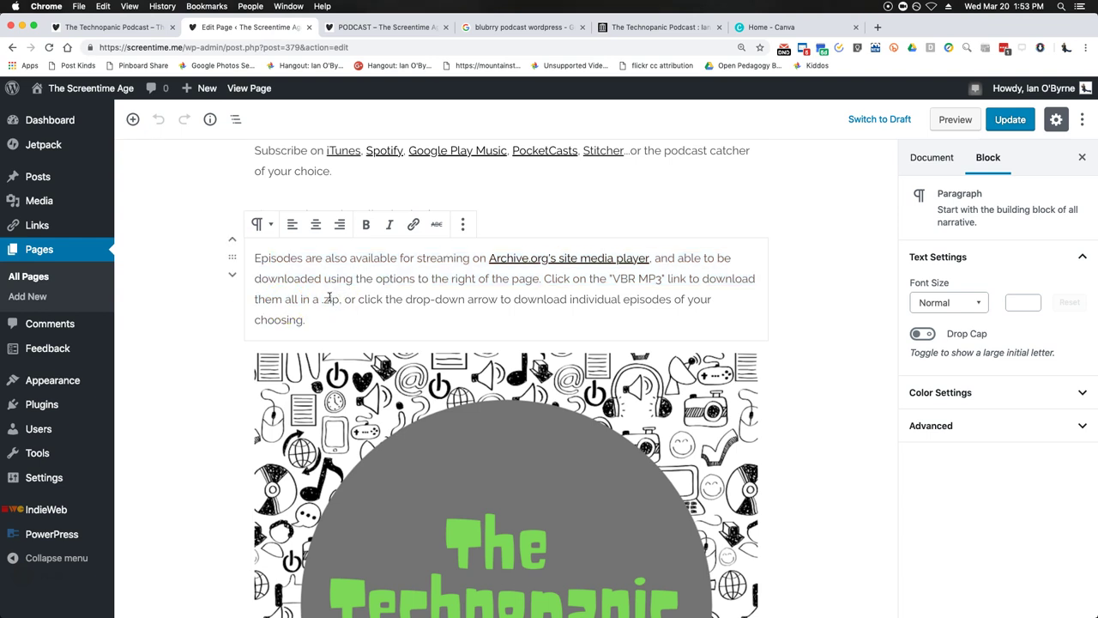
- Look over the podcast artwork beneath the text and the page's document settings, including its featured image option
scroll(329, 297, down, 5)
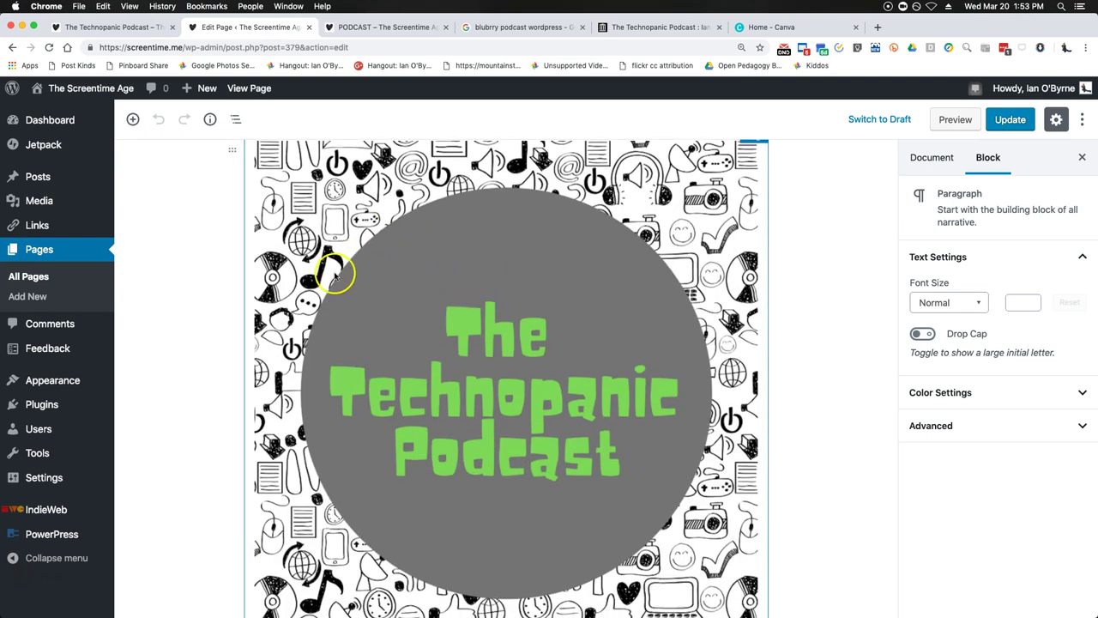
scroll(335, 273, down, 4)
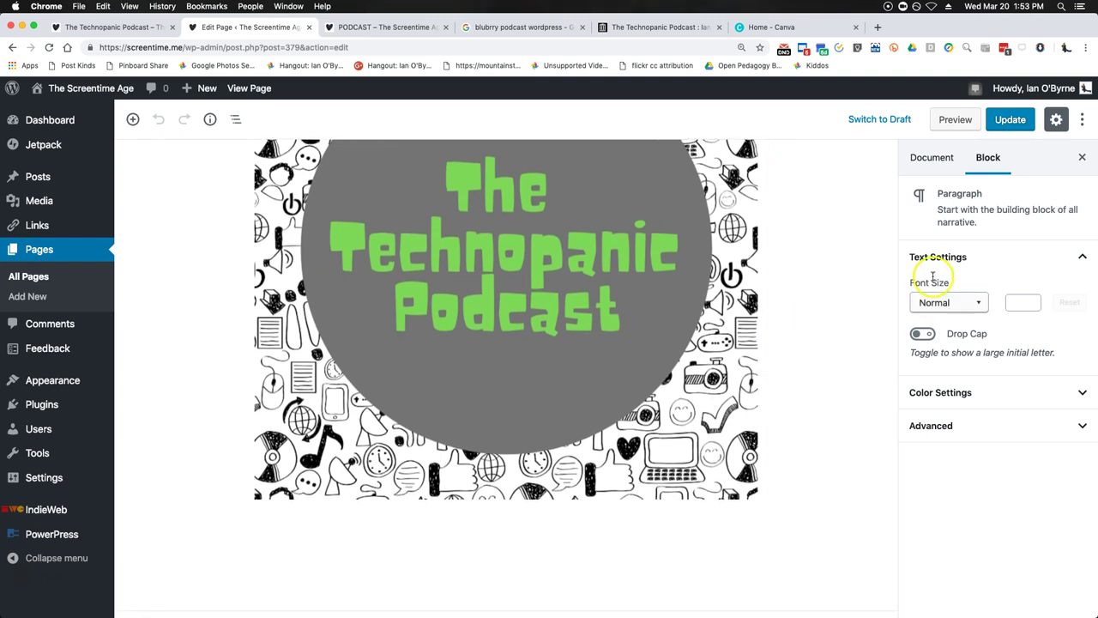
click(931, 158)
scroll(943, 350, down, 2)
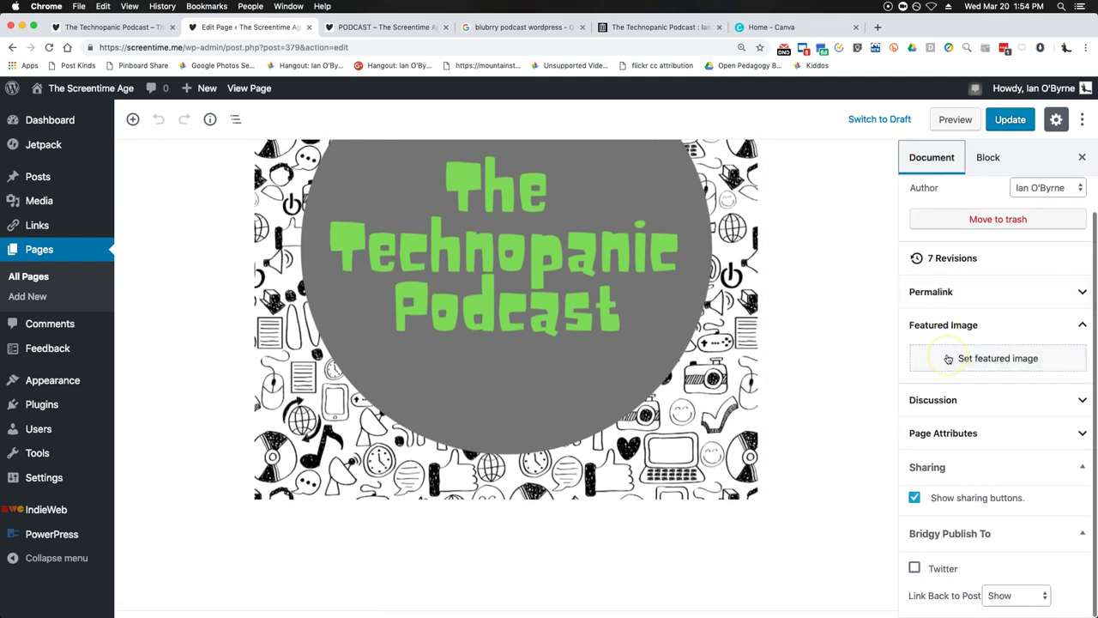
scroll(558, 336, up, 10)
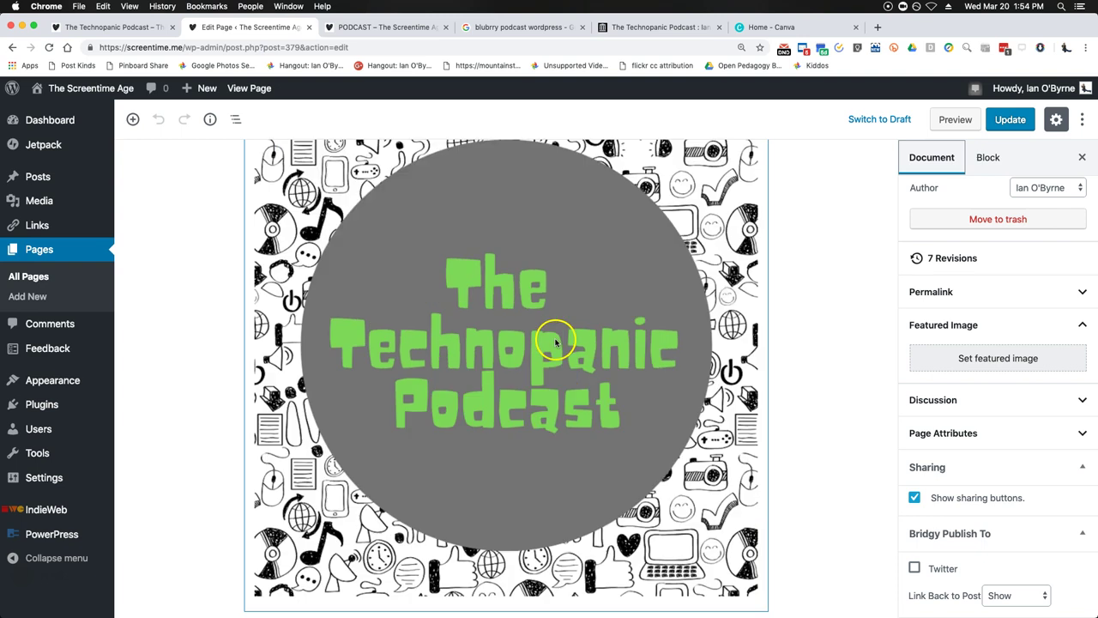
- From the podcast category archive, go to the site's home page, open its Podcast page, and examine that page's web address
click(381, 27)
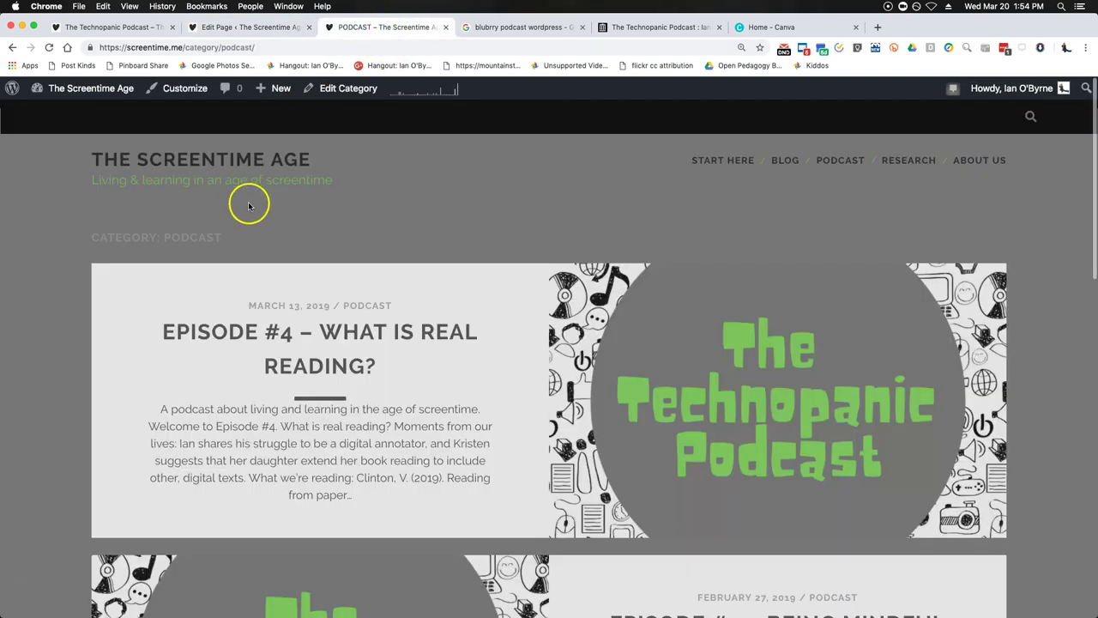
click(204, 161)
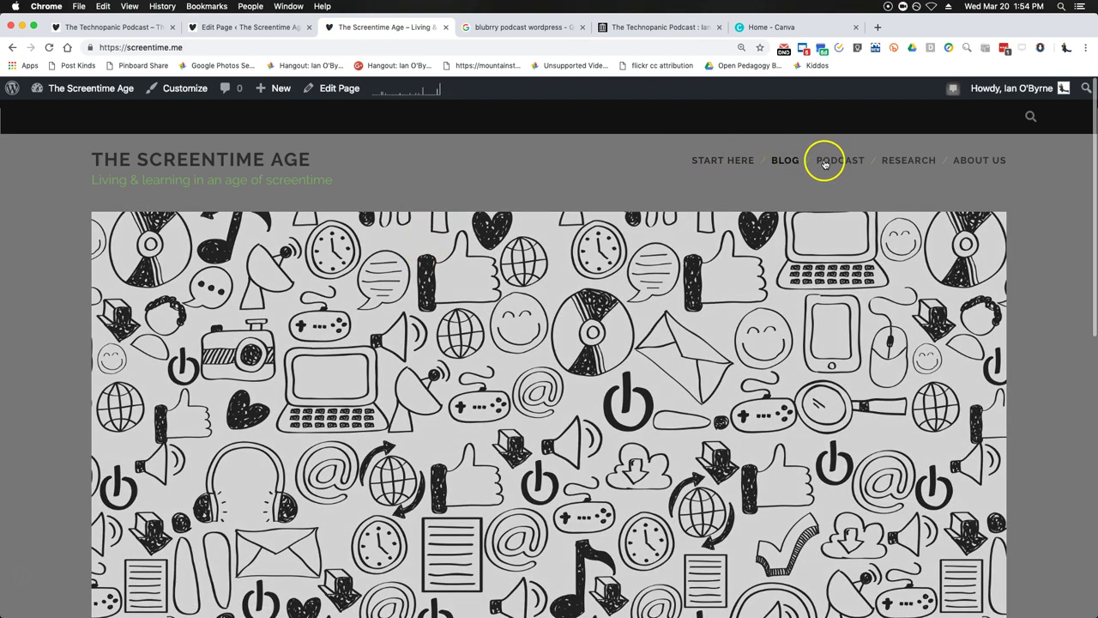
click(837, 163)
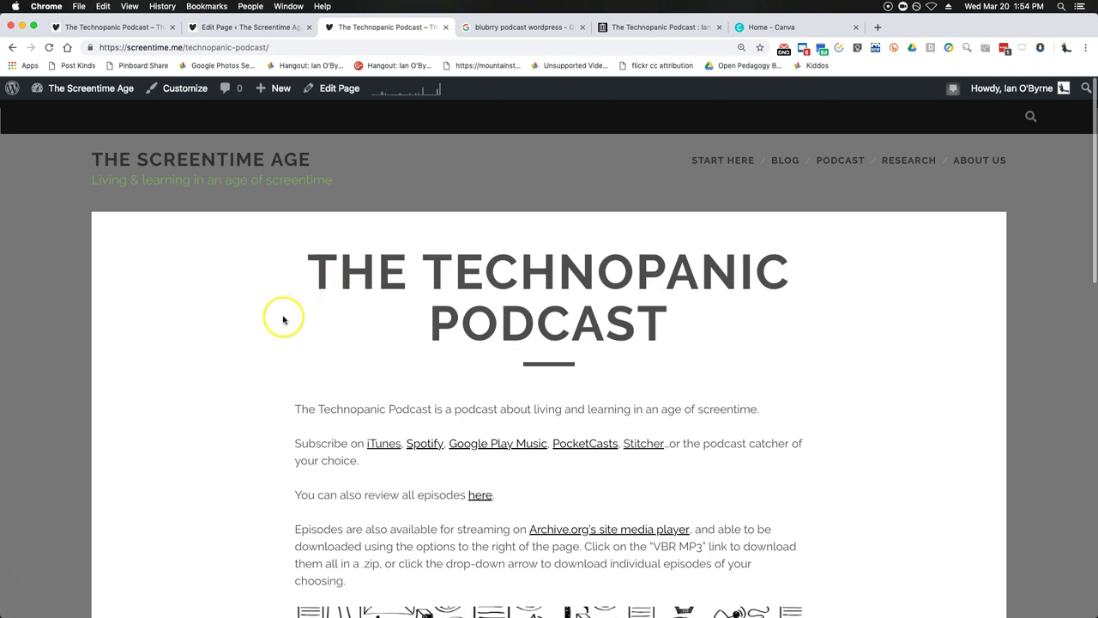
double_click(211, 46)
click(202, 249)
- Follow the "here" link for reviewing all episodes to the podcast category archive, and return to the podcast page
scroll(314, 294, down, 5)
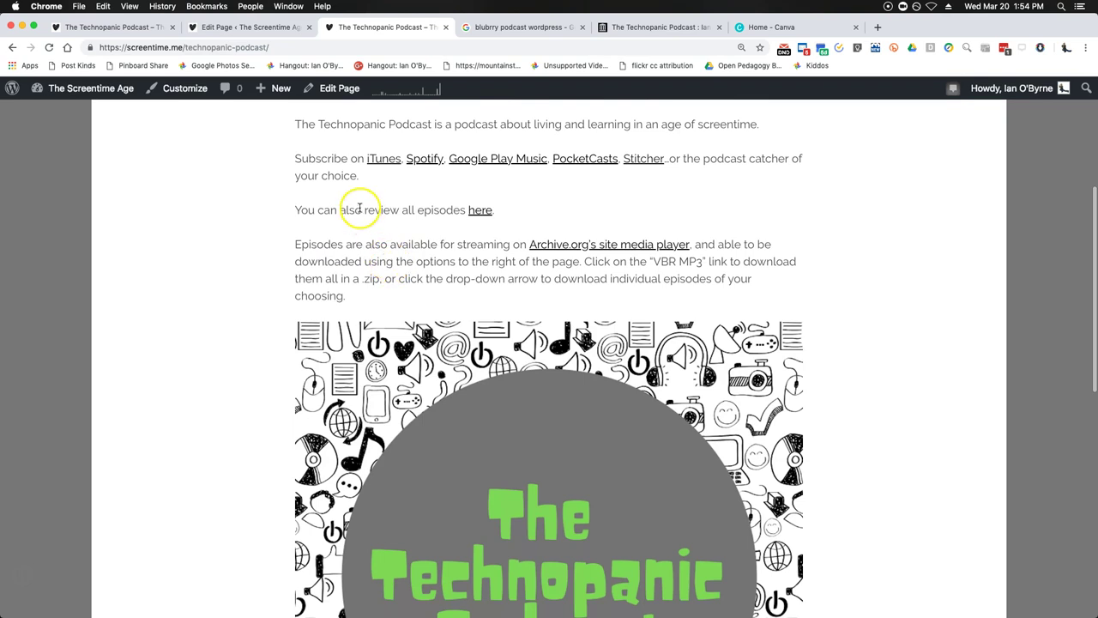
click(478, 210)
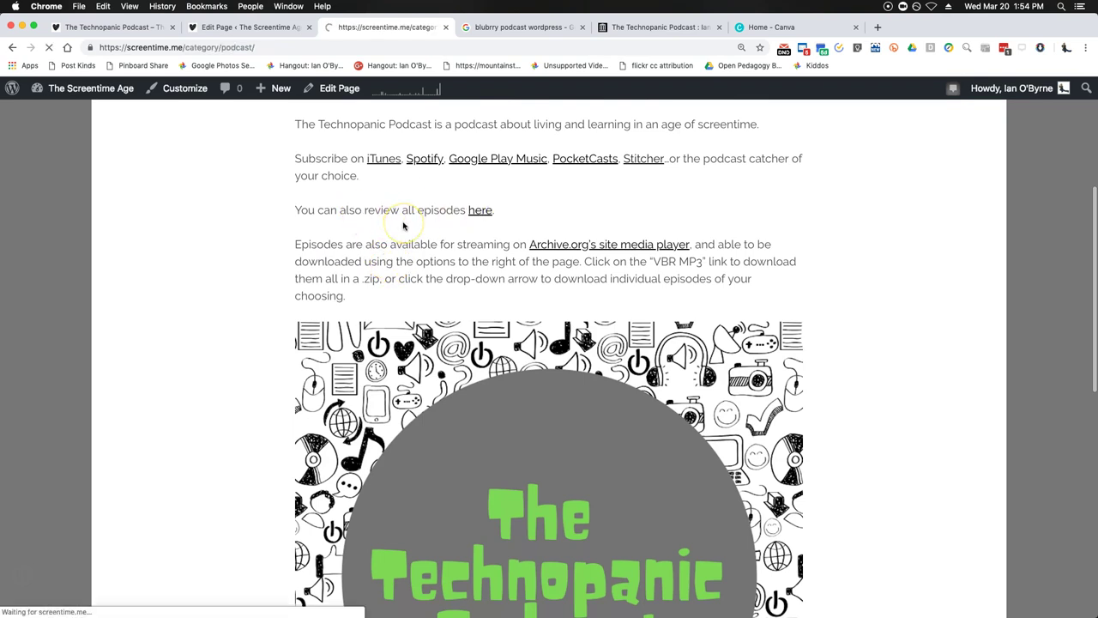
click(12, 47)
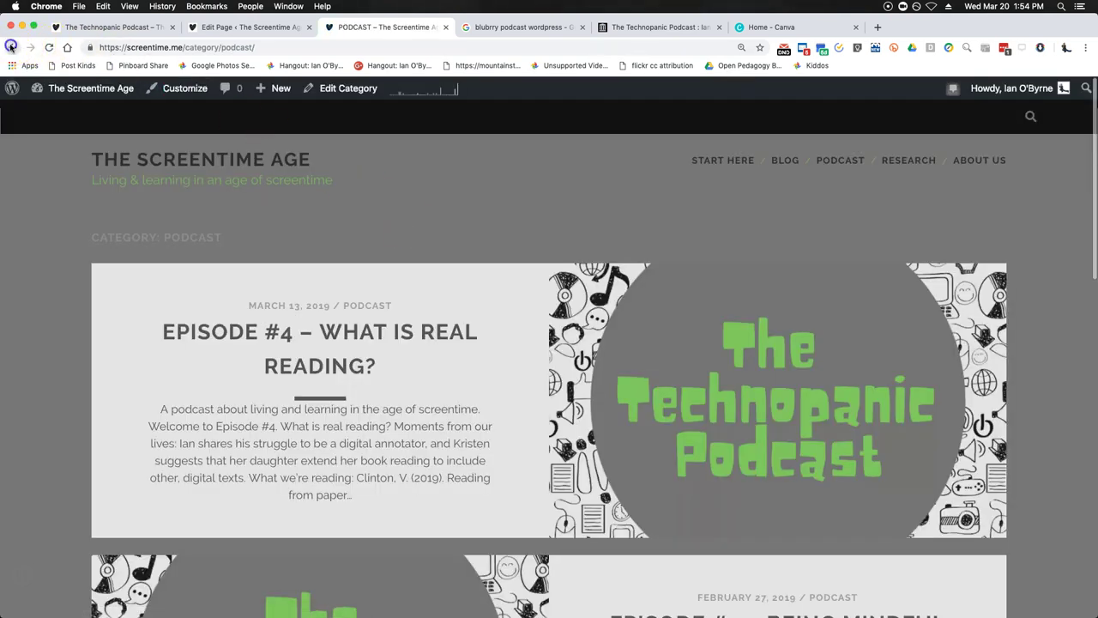
scroll(285, 229, up, 1)
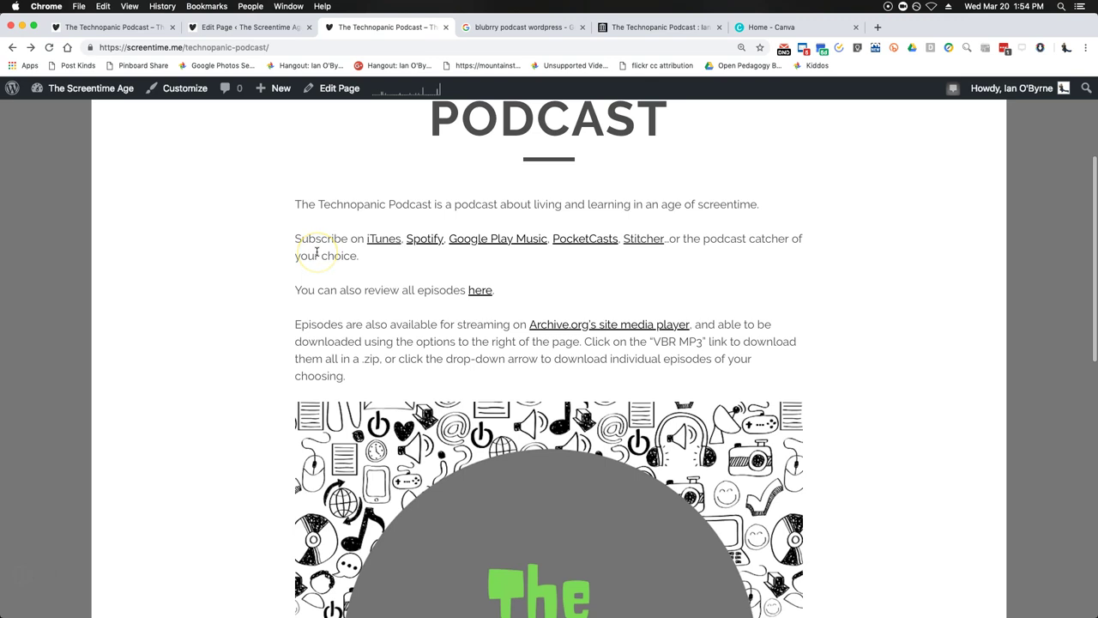
scroll(316, 251, up, 5)
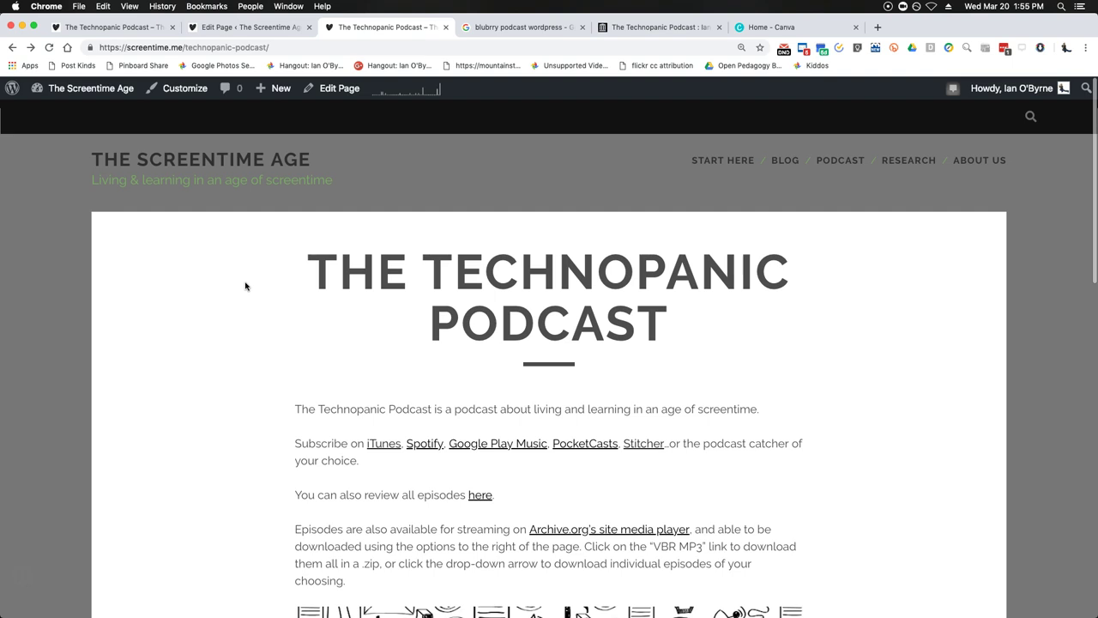
click(226, 295)
click(223, 317)
click(215, 333)
scroll(215, 335, down, 5)
click(363, 248)
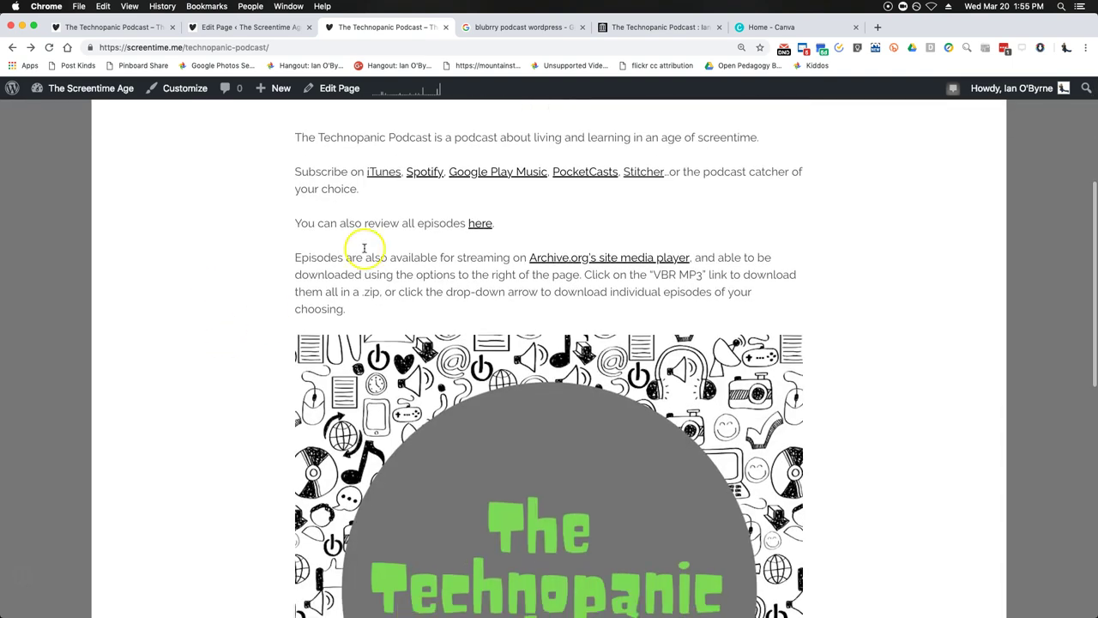
- Show all download files of the podcast's Internet Archive item and copy the link address of Technopanic2.mp3
click(625, 27)
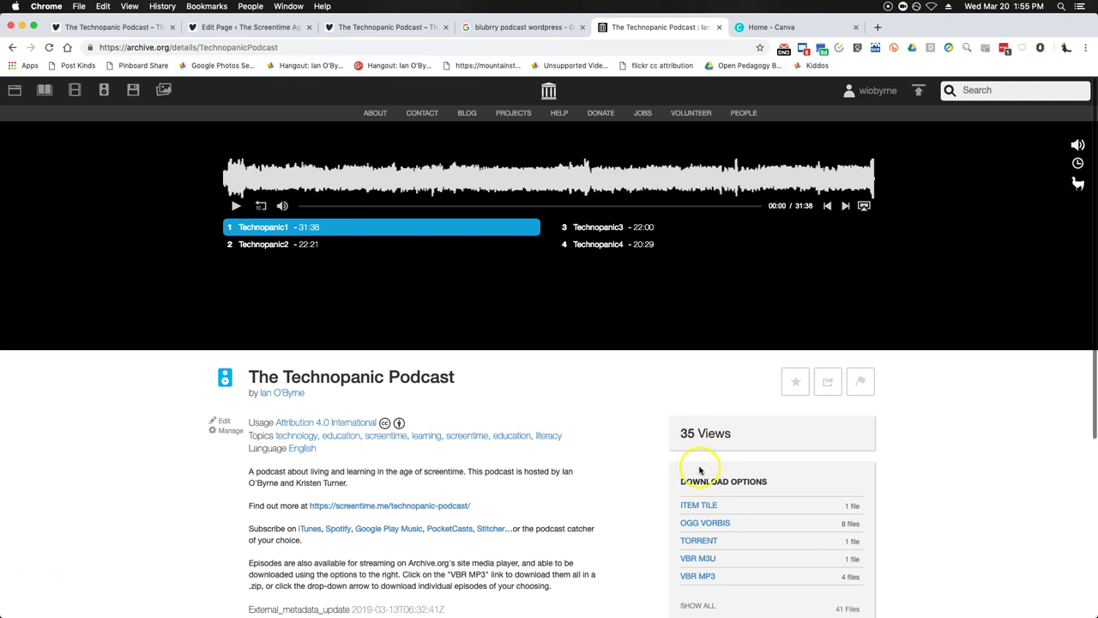
scroll(684, 524, down, 2)
scroll(686, 514, down, 2)
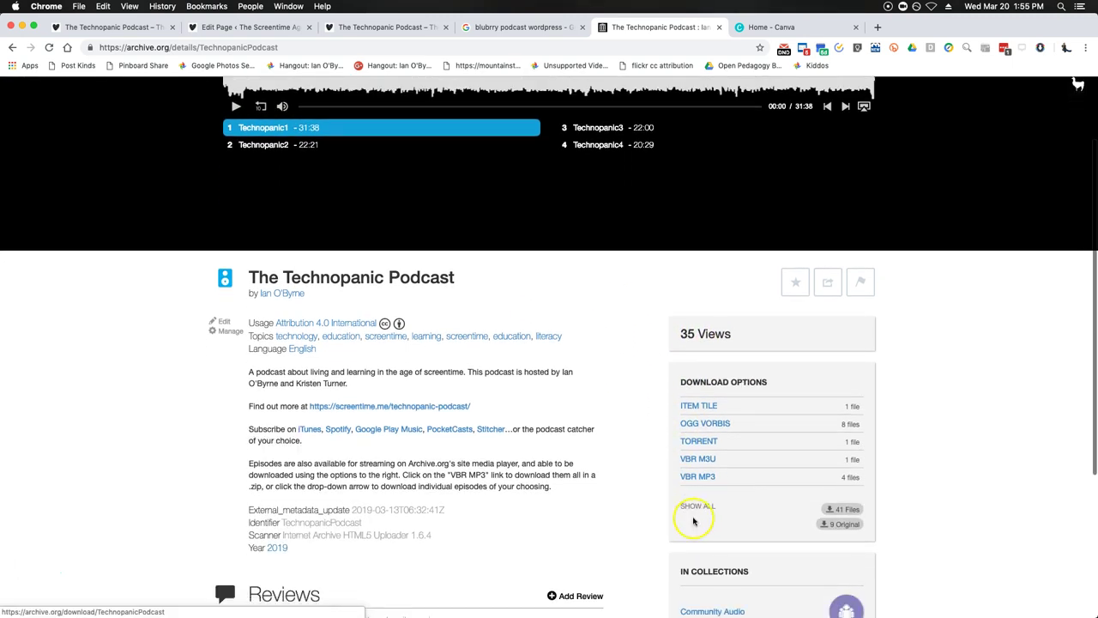
click(694, 503)
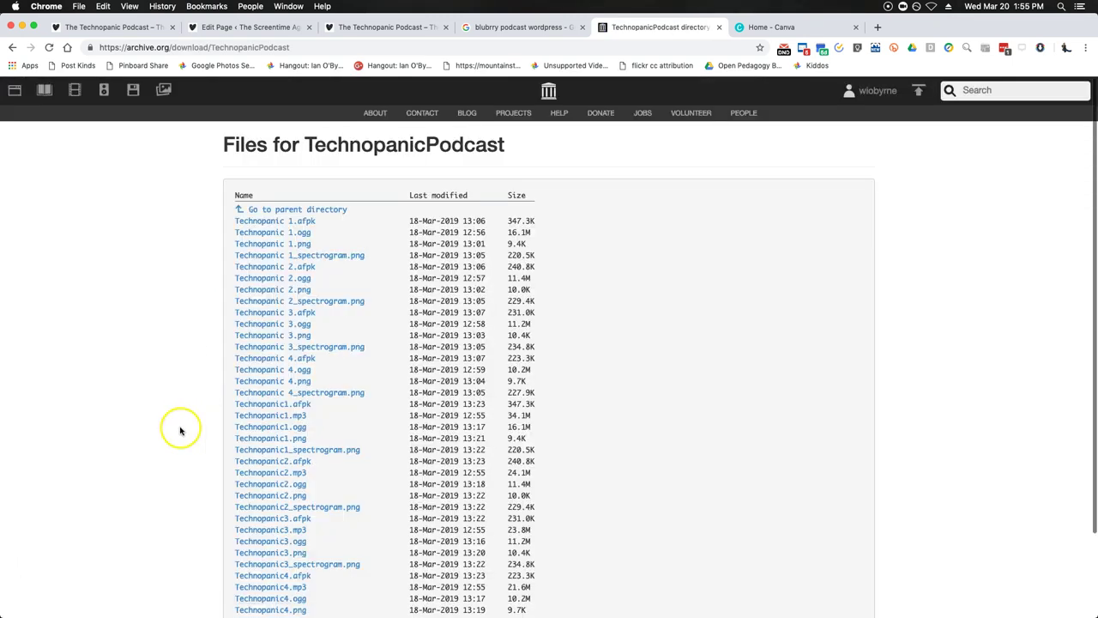
right_click(257, 475)
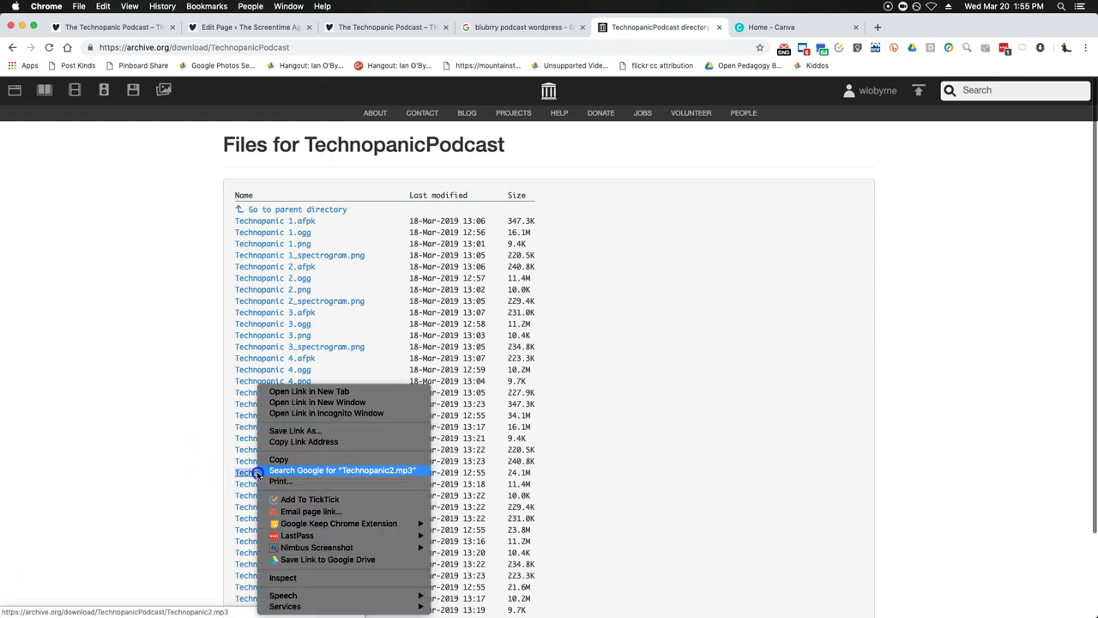
click(288, 442)
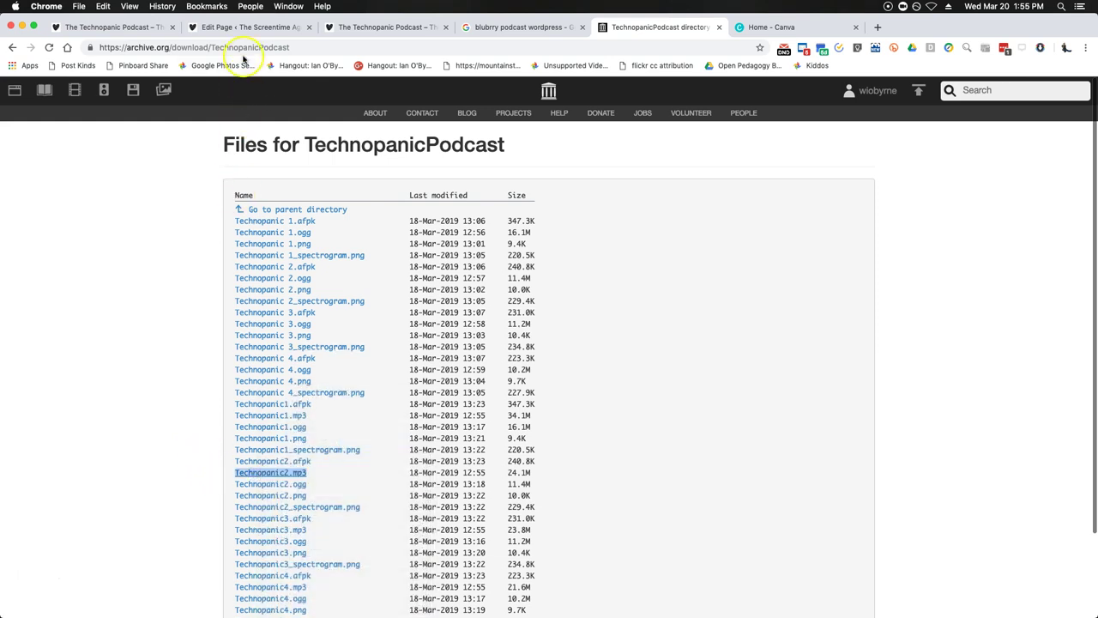
- Revisit The Technopanic Podcast page editor and the Google results for "blubrry podcast wordpress", ending back in the editor
click(248, 27)
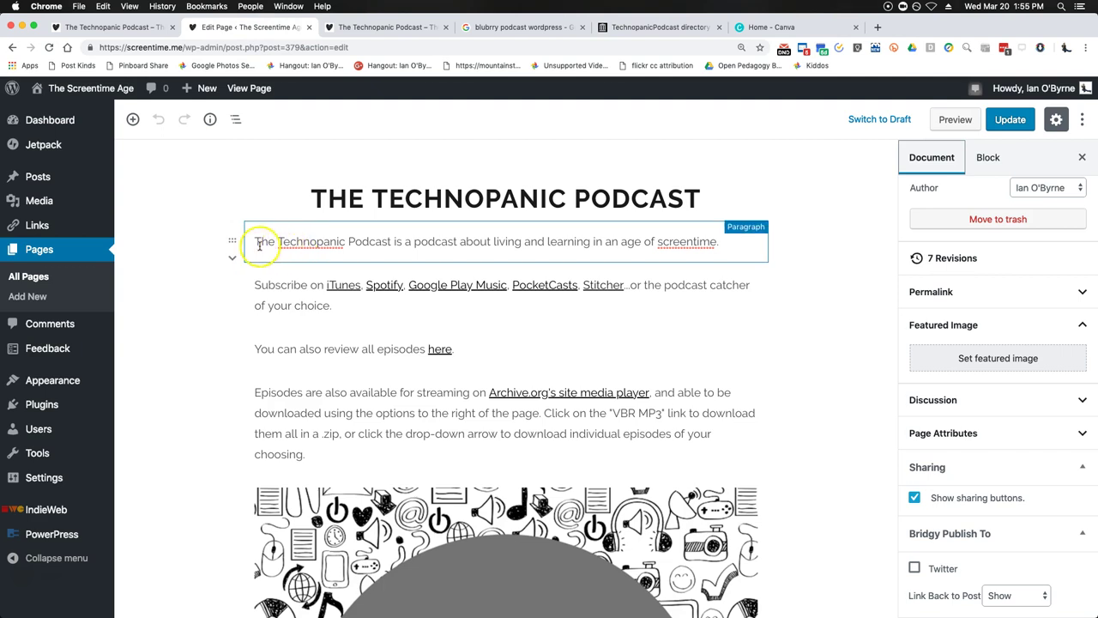
click(495, 30)
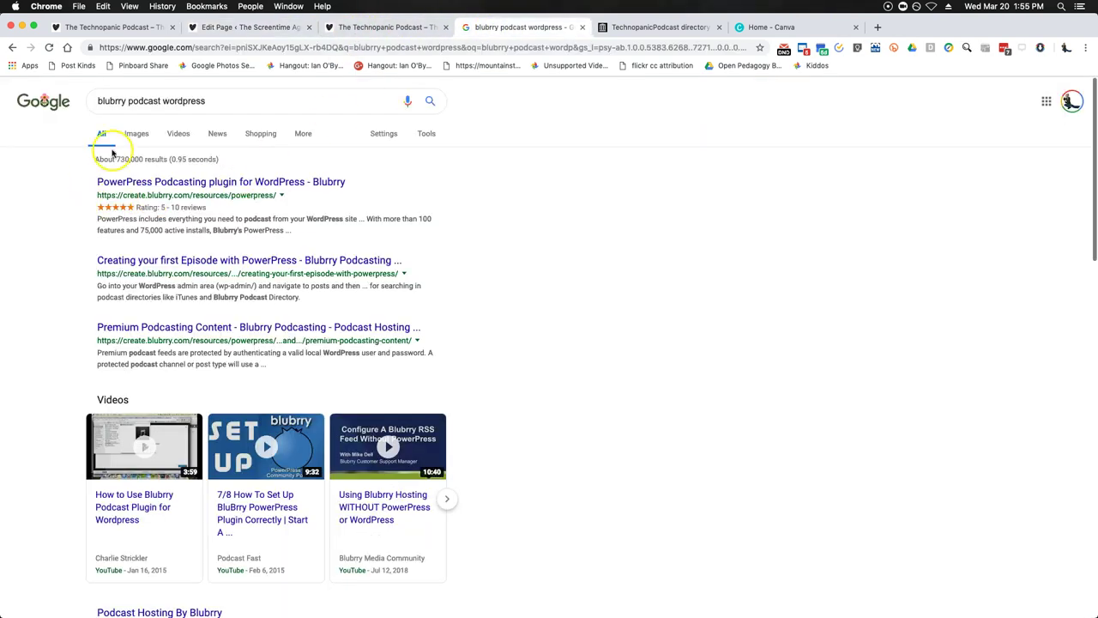
click(253, 27)
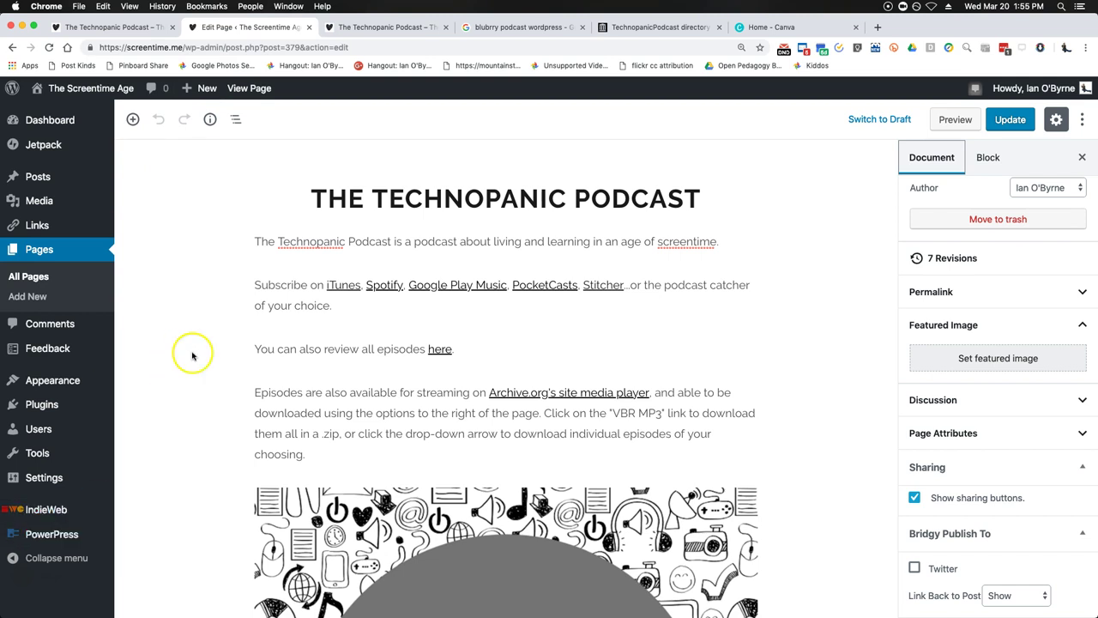
click(221, 487)
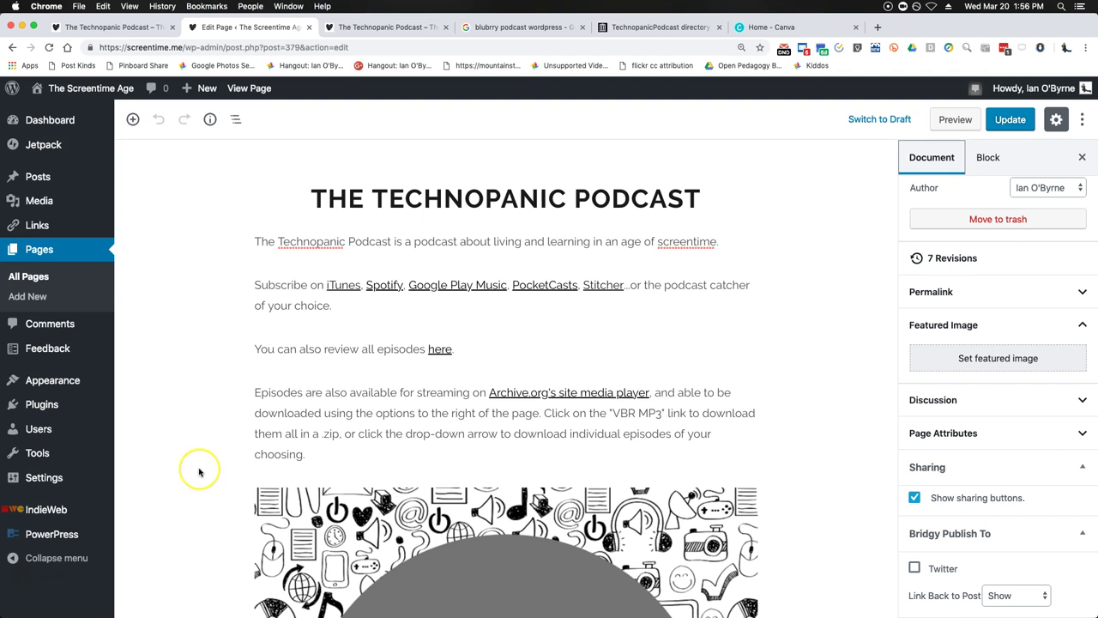